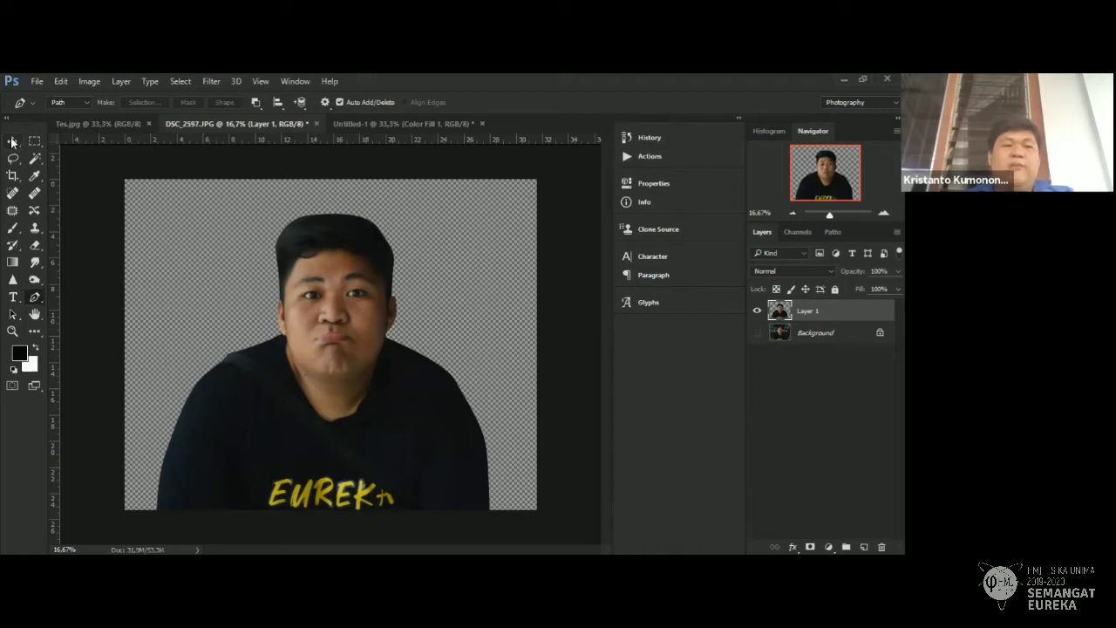
Copy the cut-out portrait layer from DSC_2597.JPG into the Untitled-1 document with the Move tool.
left_click(12, 143)
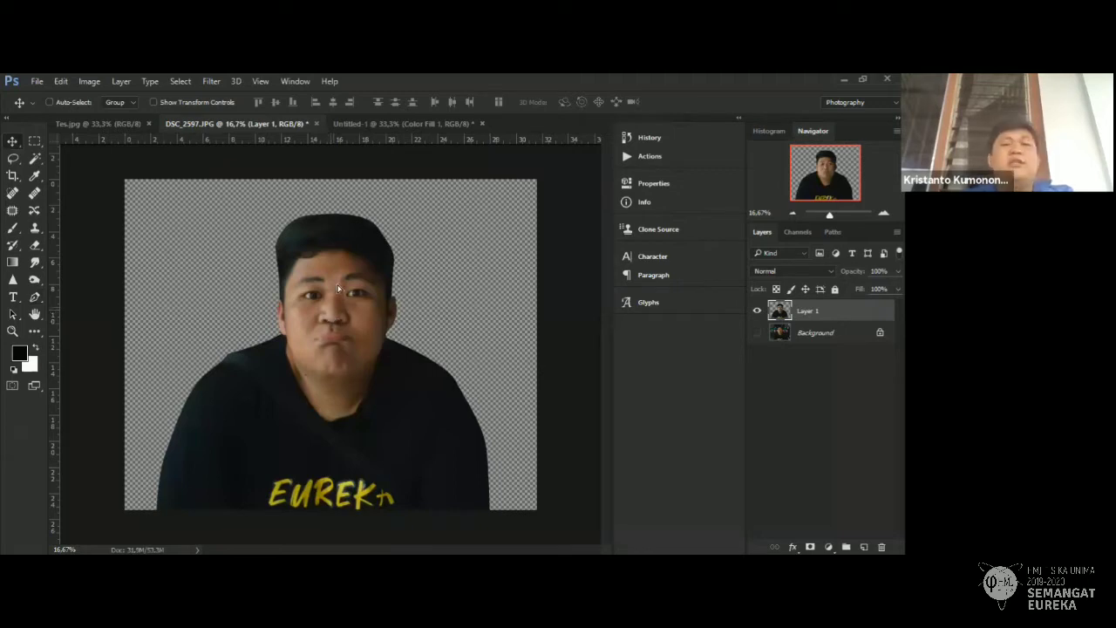
left_click_drag(338, 289, 370, 127)
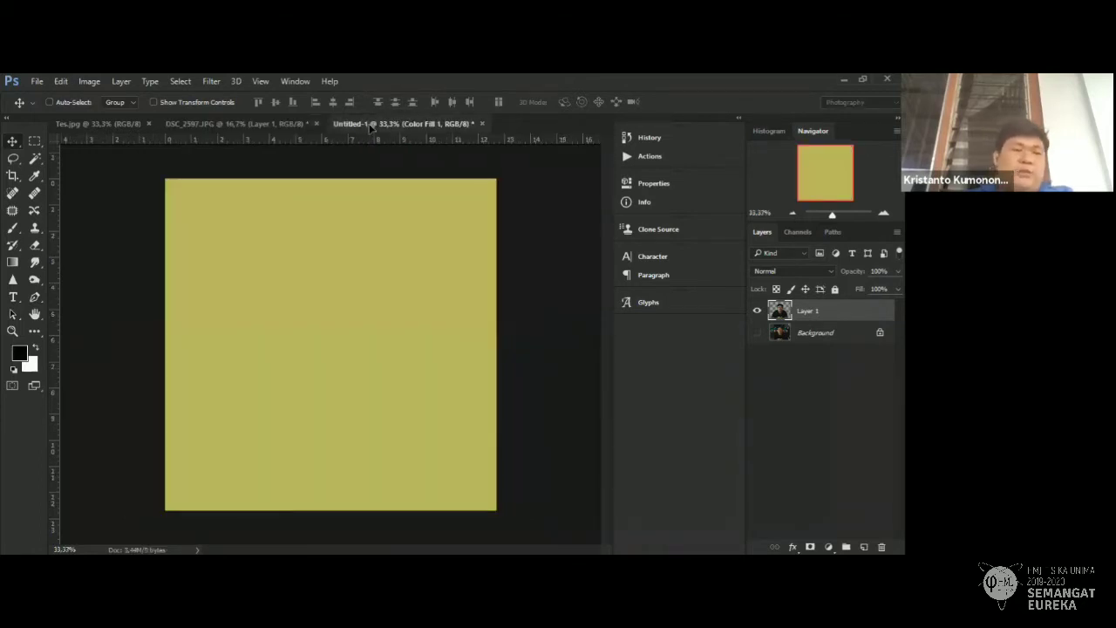
left_click_drag(371, 126, 352, 271)
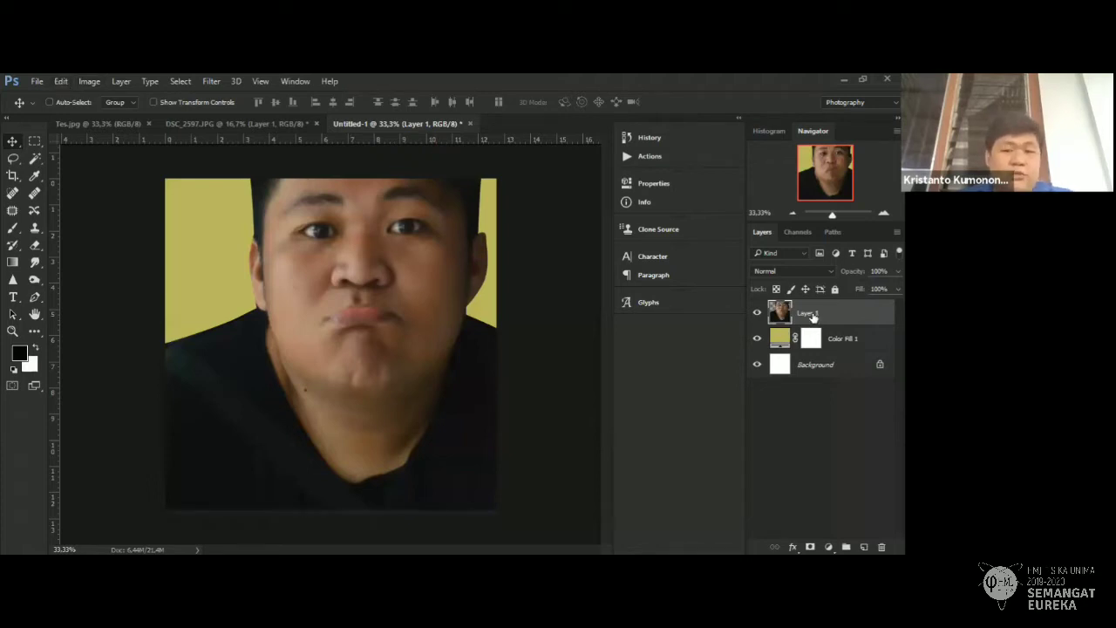
Free-transform the portrait to 36% with linked width and height, and position it near the lower centre of the canvas.
left_click(61, 81)
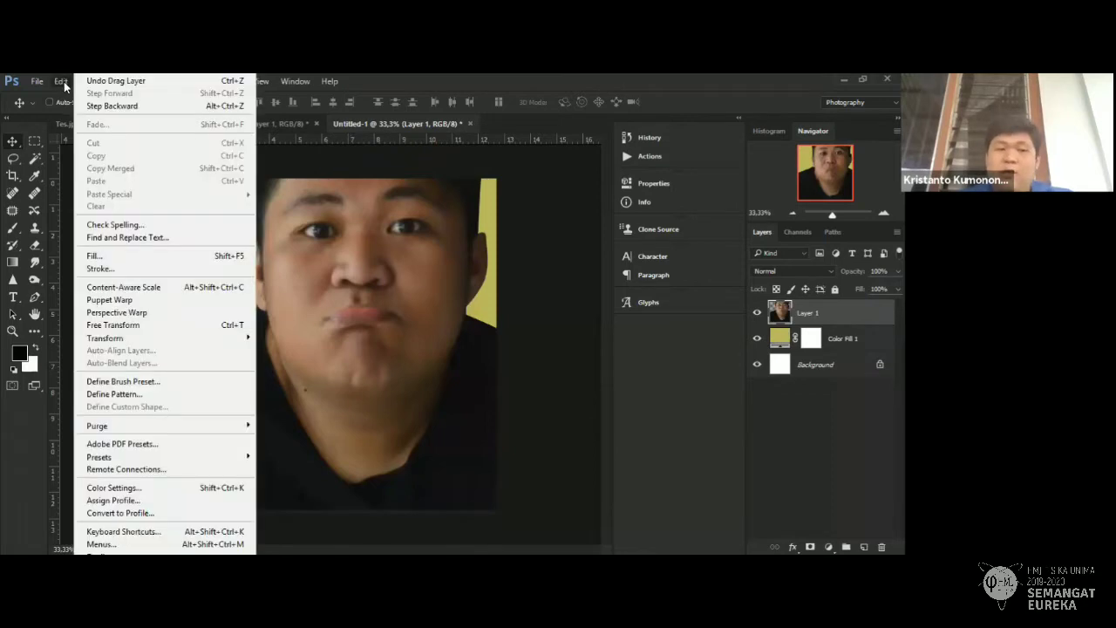
left_click(110, 326)
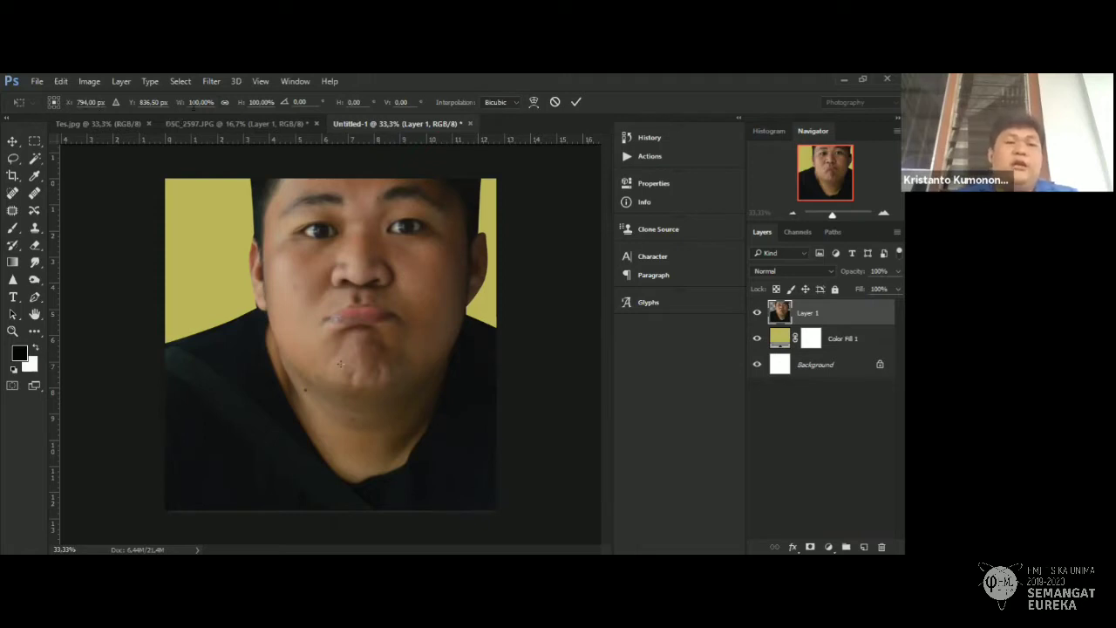
left_click(225, 103)
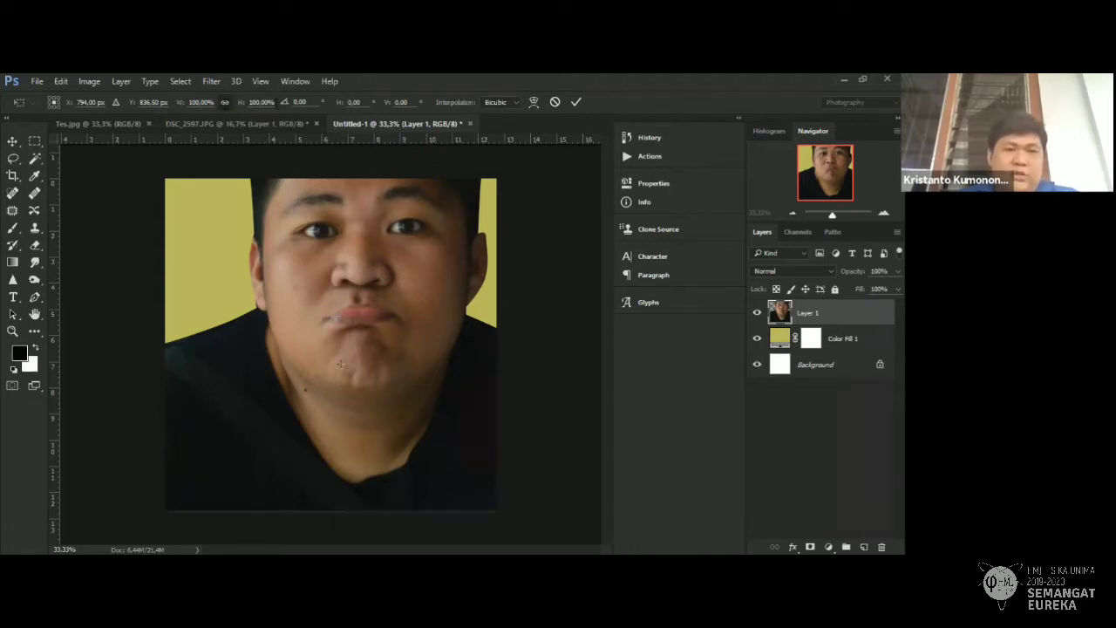
left_click(245, 103)
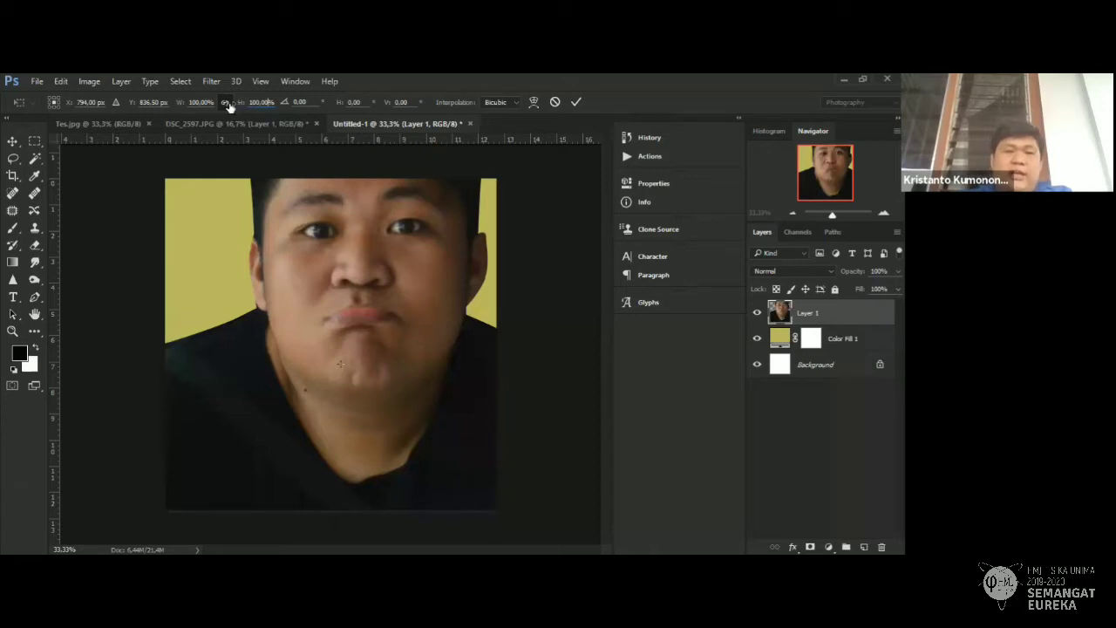
left_click_drag(225, 105, 208, 107)
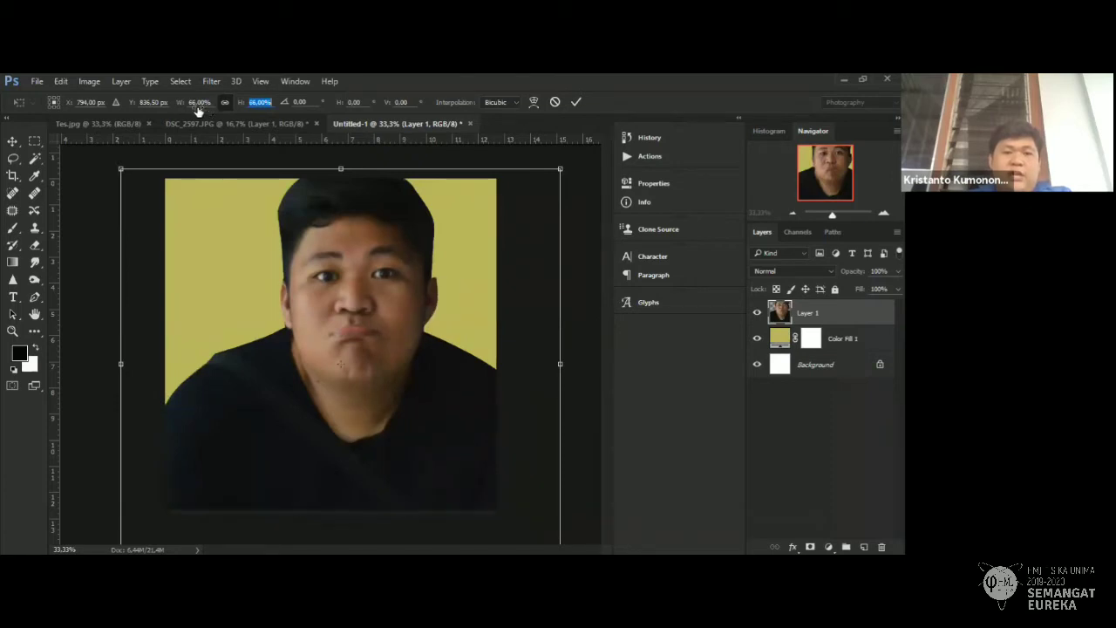
type("36")
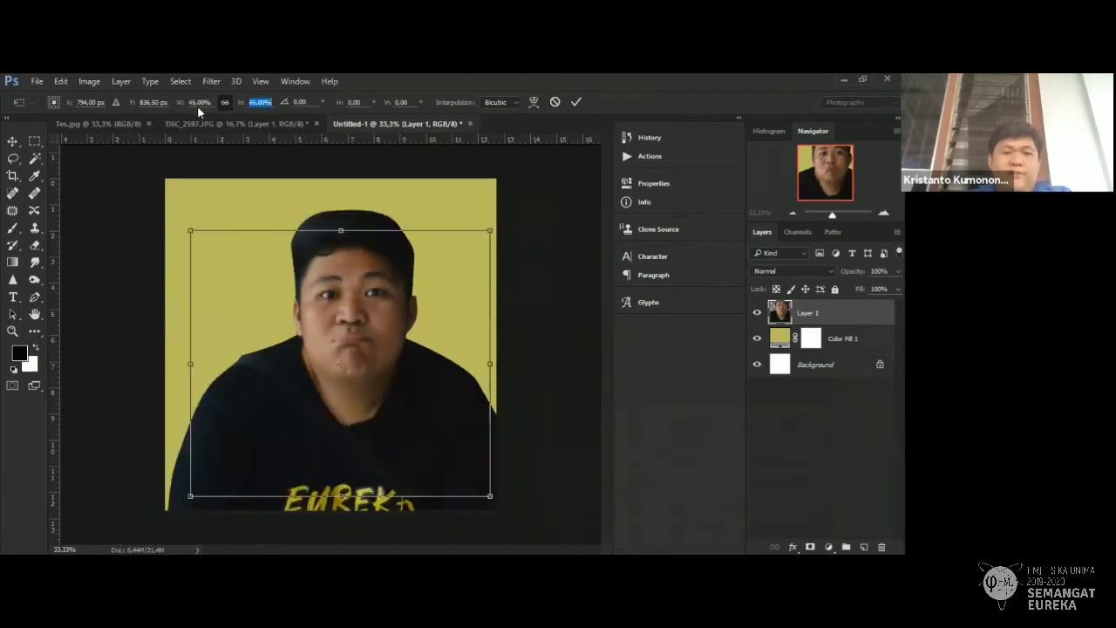
key("Return")
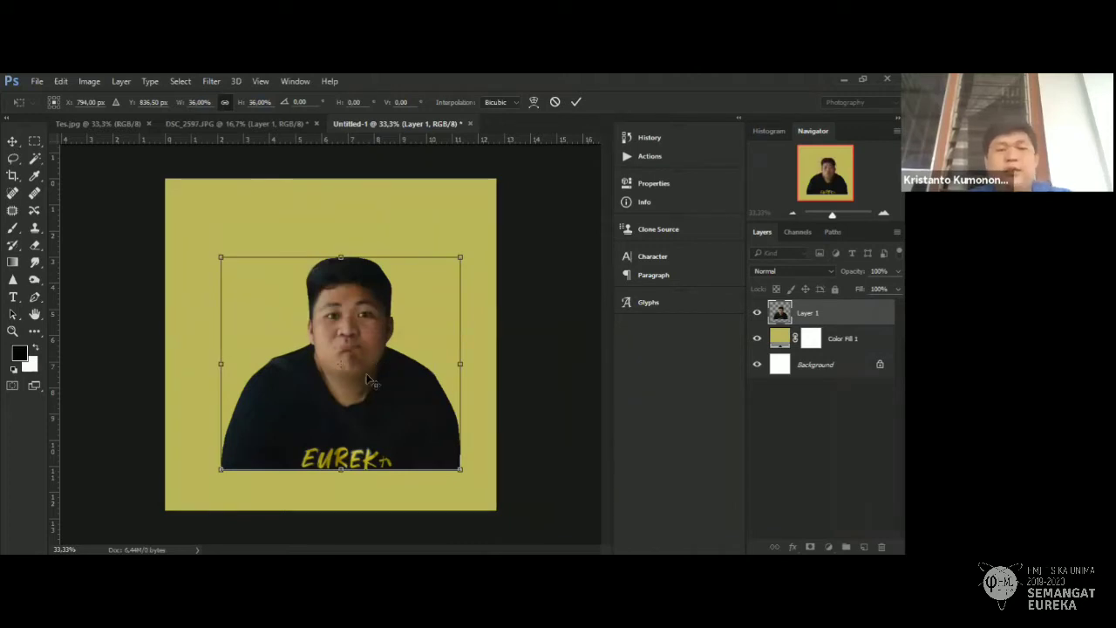
double_click(367, 376)
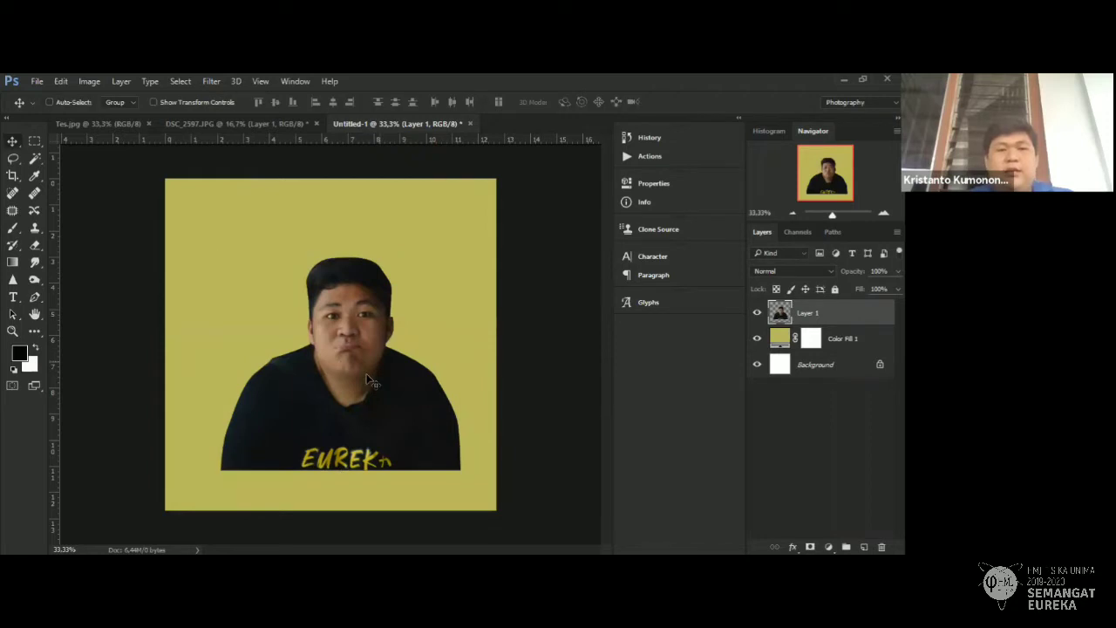
left_click_drag(366, 395, 354, 381)
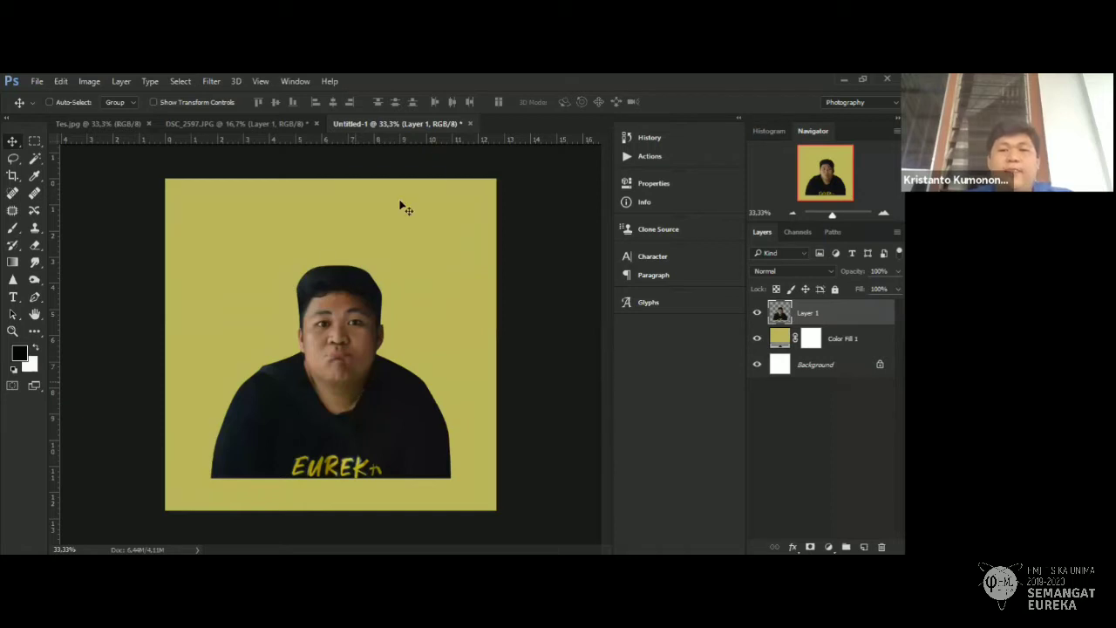
Add a layer mask to the portrait layer and choose a soft round brush with 0% hardness.
left_click(97, 124)
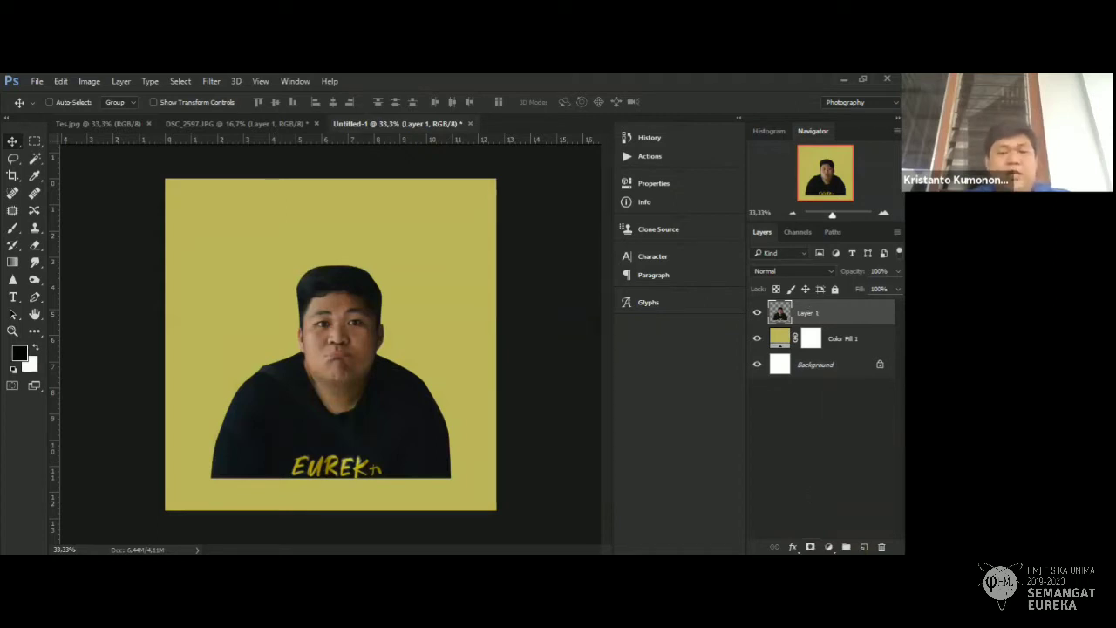
left_click(810, 546)
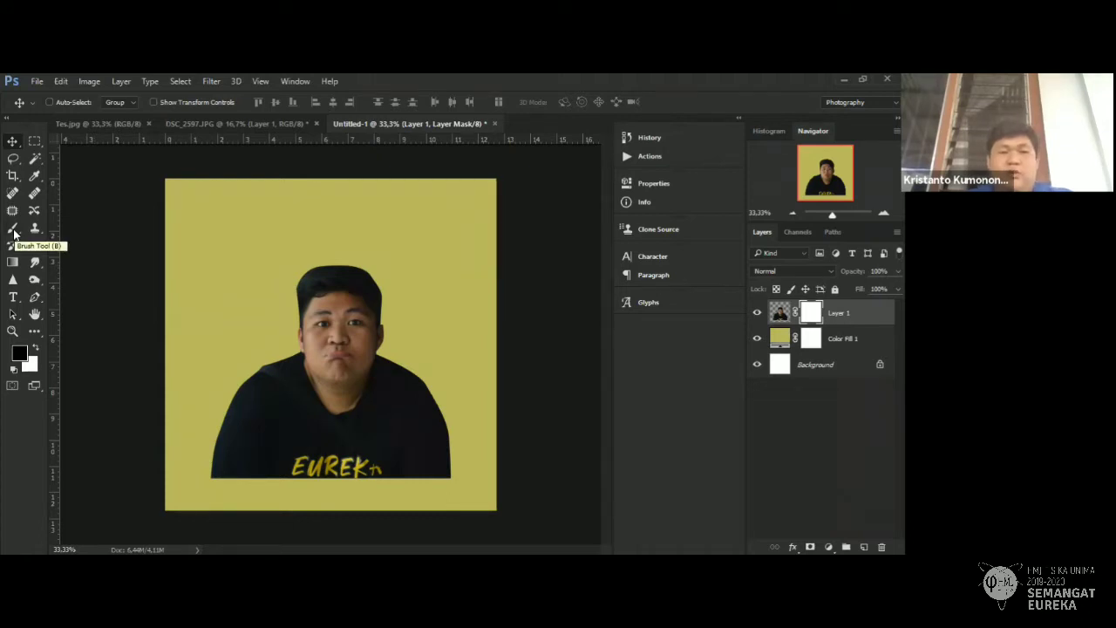
left_click_drag(14, 231, 46, 232)
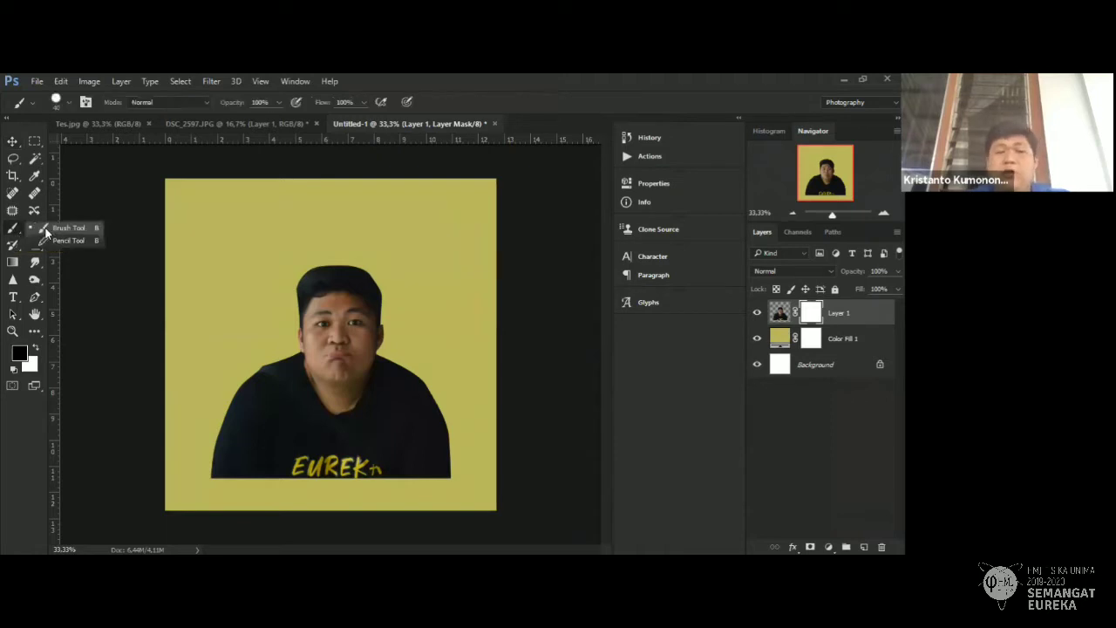
left_click(36, 349)
left_click(37, 349)
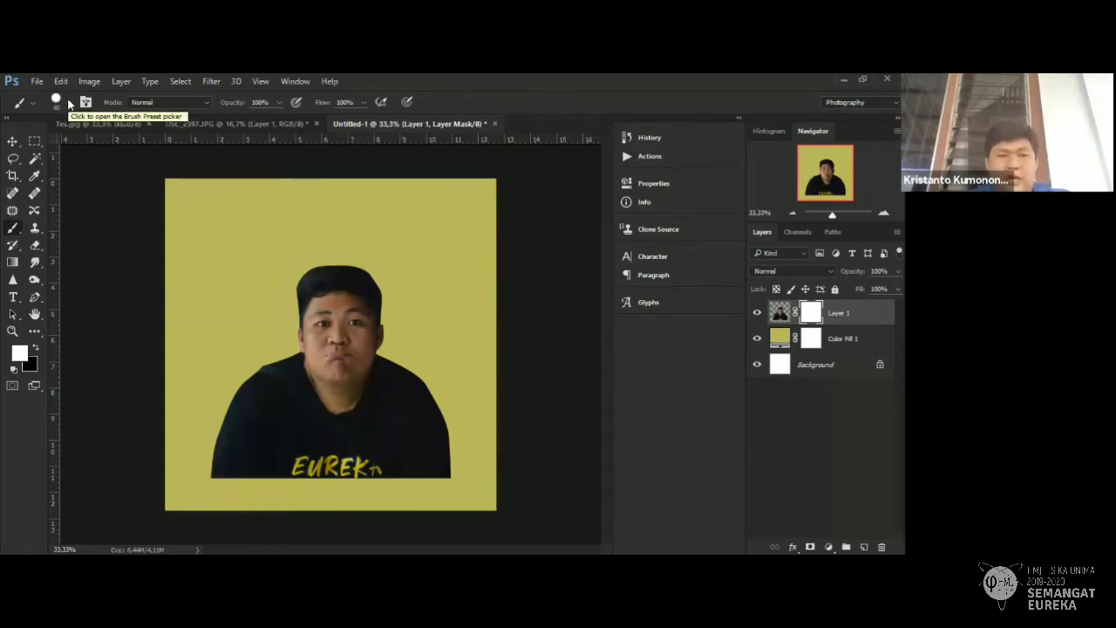
right_click(49, 199)
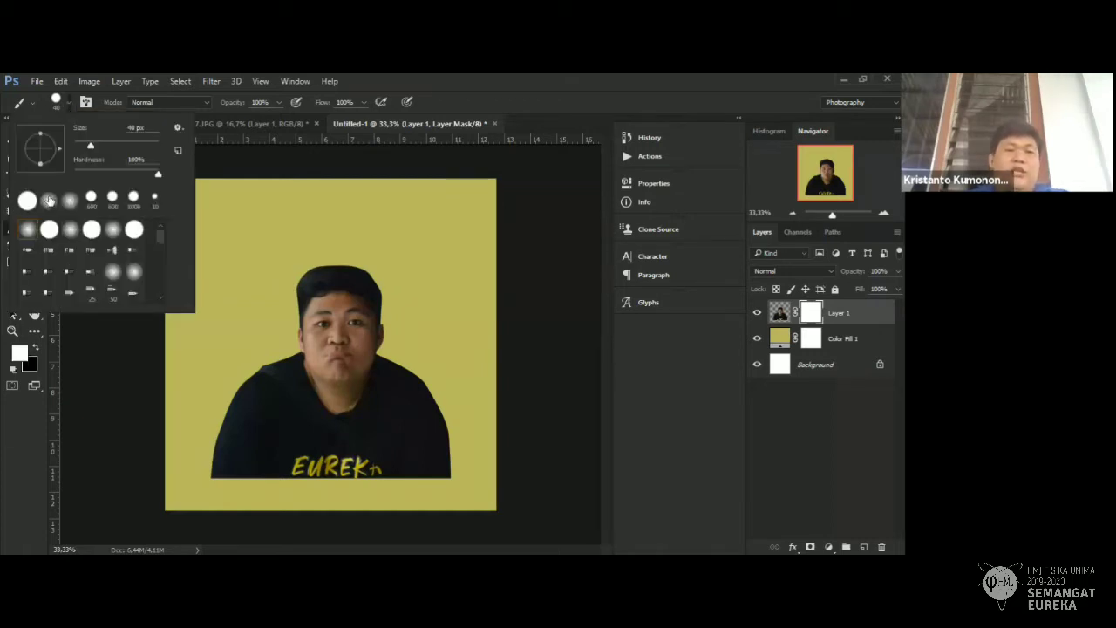
left_click(48, 199)
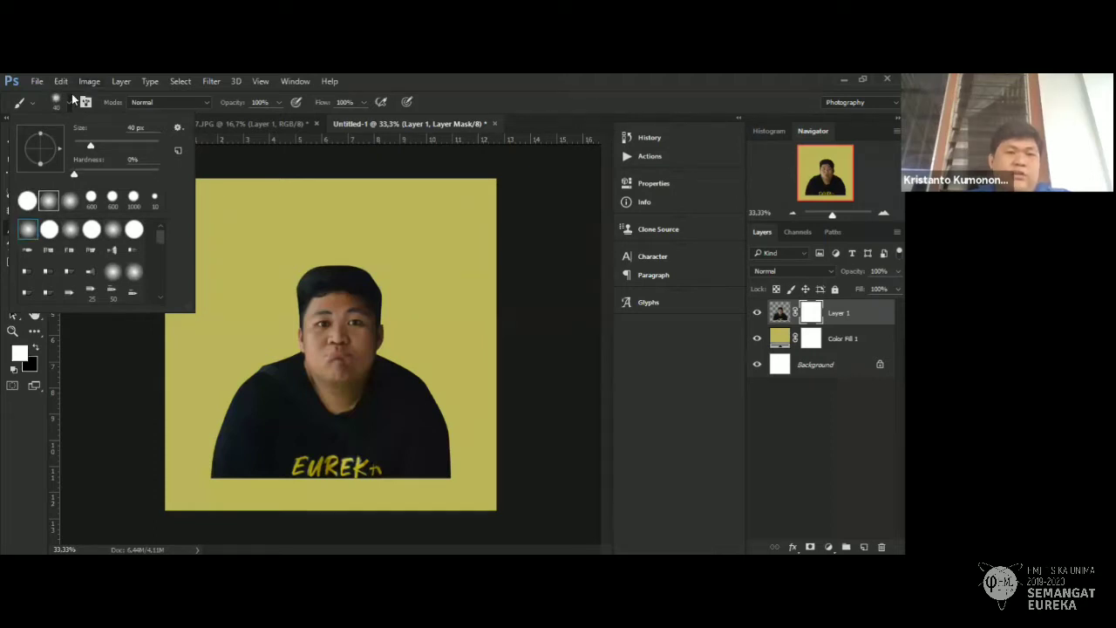
left_click(224, 342)
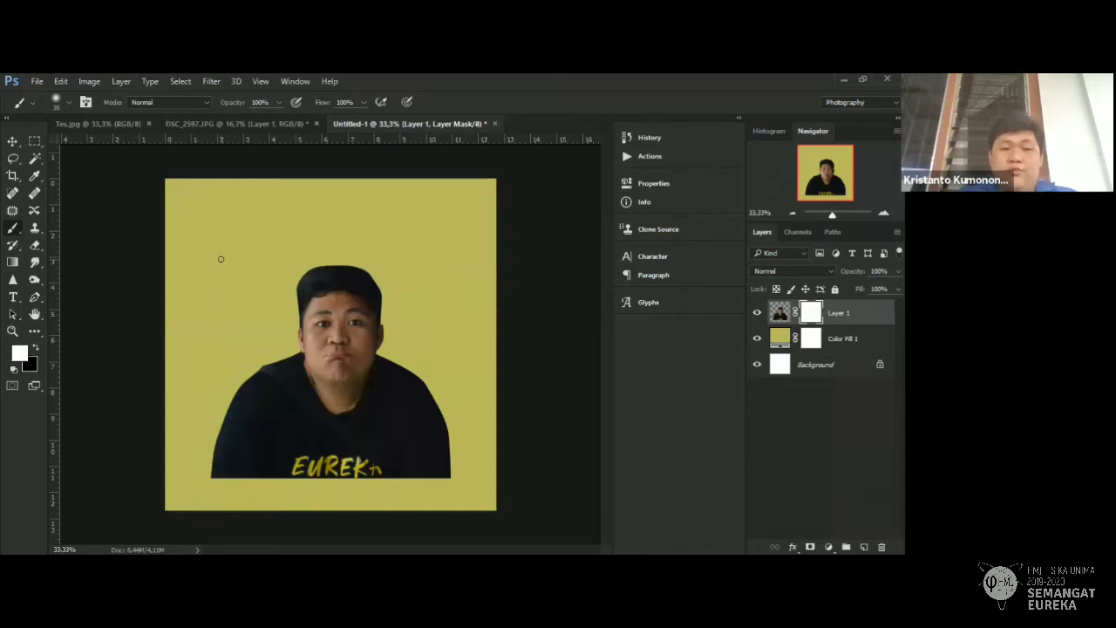
Enlarge the soft brush to 600 px.
key("bracketright")
key("bracketright")
key("bracketright")
key("bracketright")
key("bracketright")
key("bracketright")
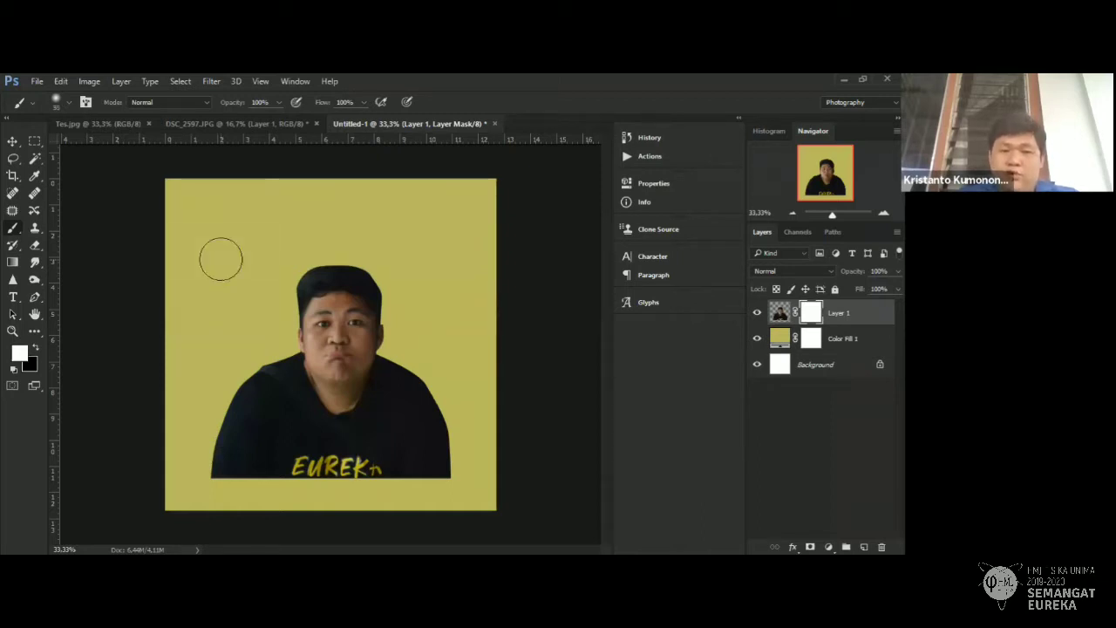
key("bracketright")
key("bracketright")
key("bracketright")
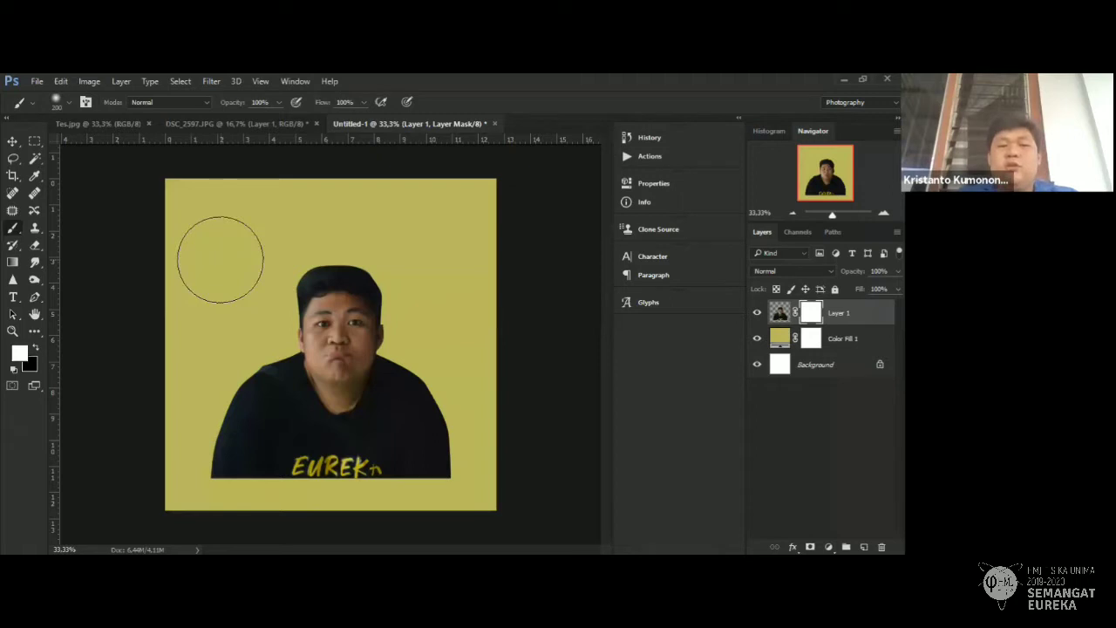
key("bracketright")
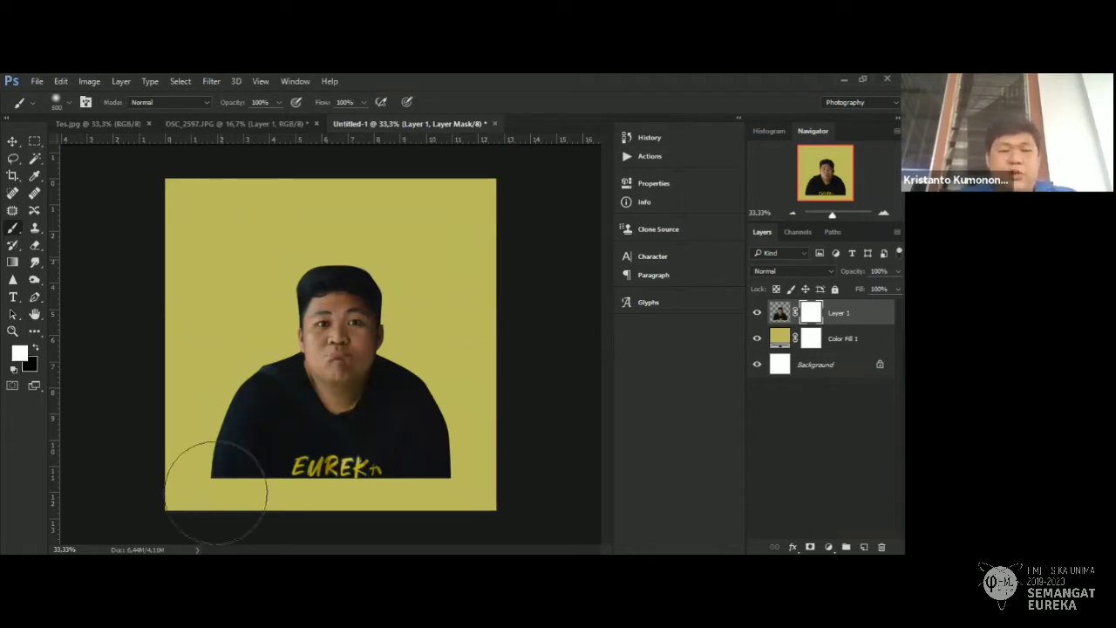
Paint black on the portrait's layer mask along the lower shirt edge to fade it into the yellow background.
left_click(36, 348)
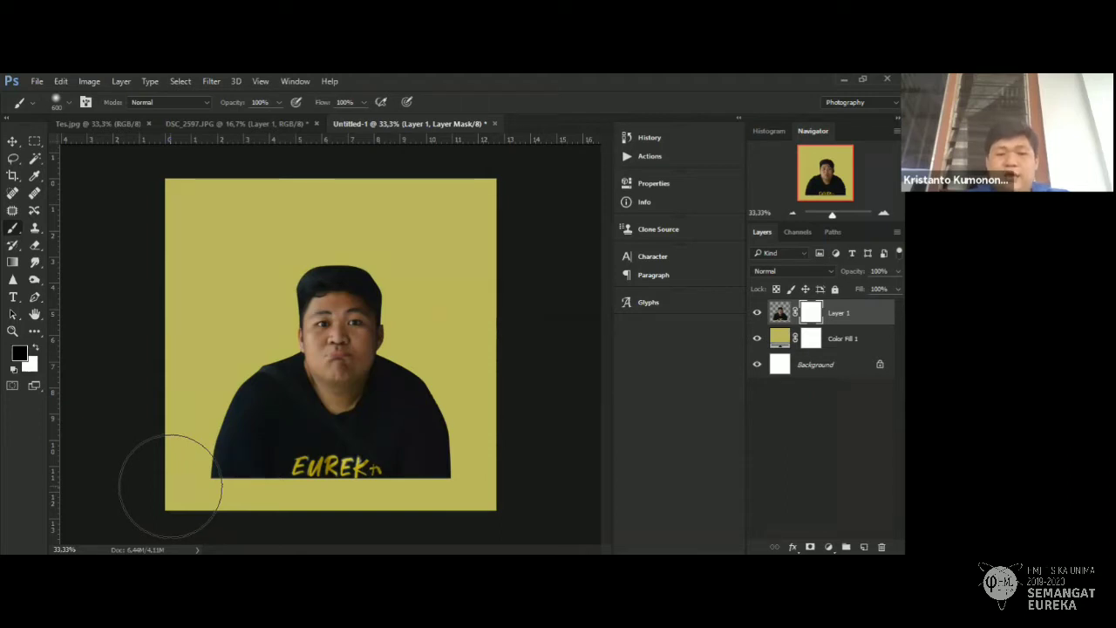
left_click(171, 484)
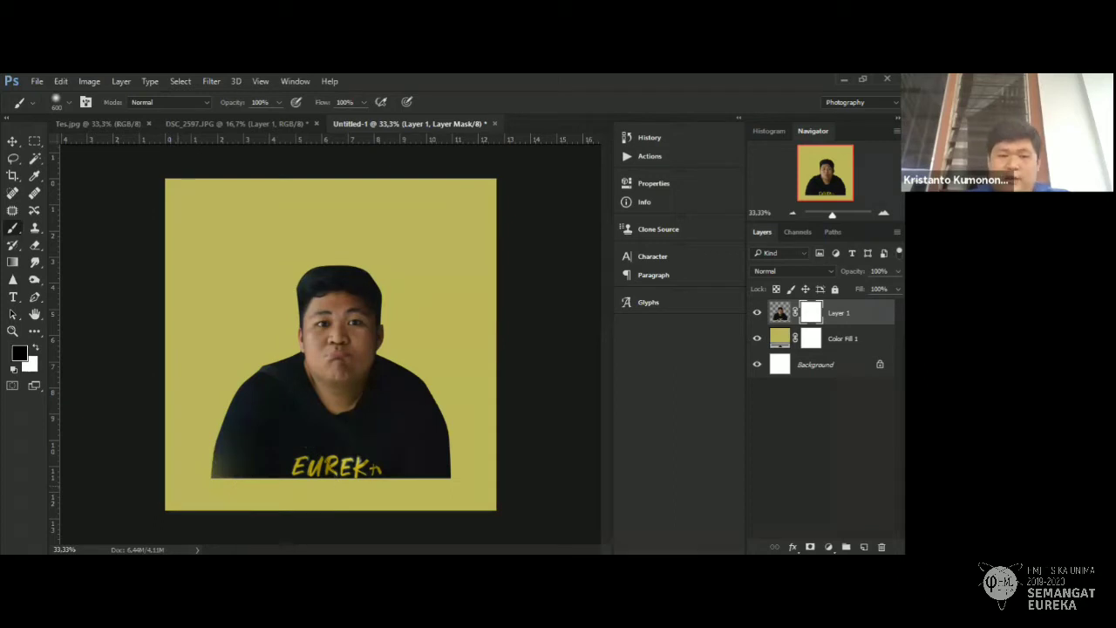
left_click_drag(287, 494, 214, 475)
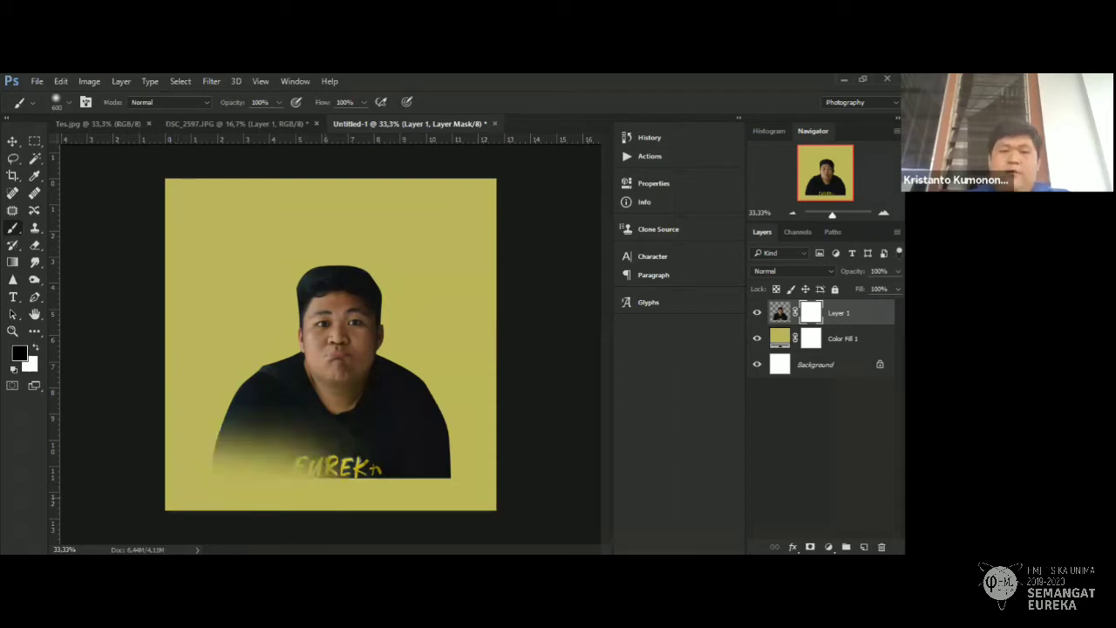
left_click_drag(287, 493, 476, 496)
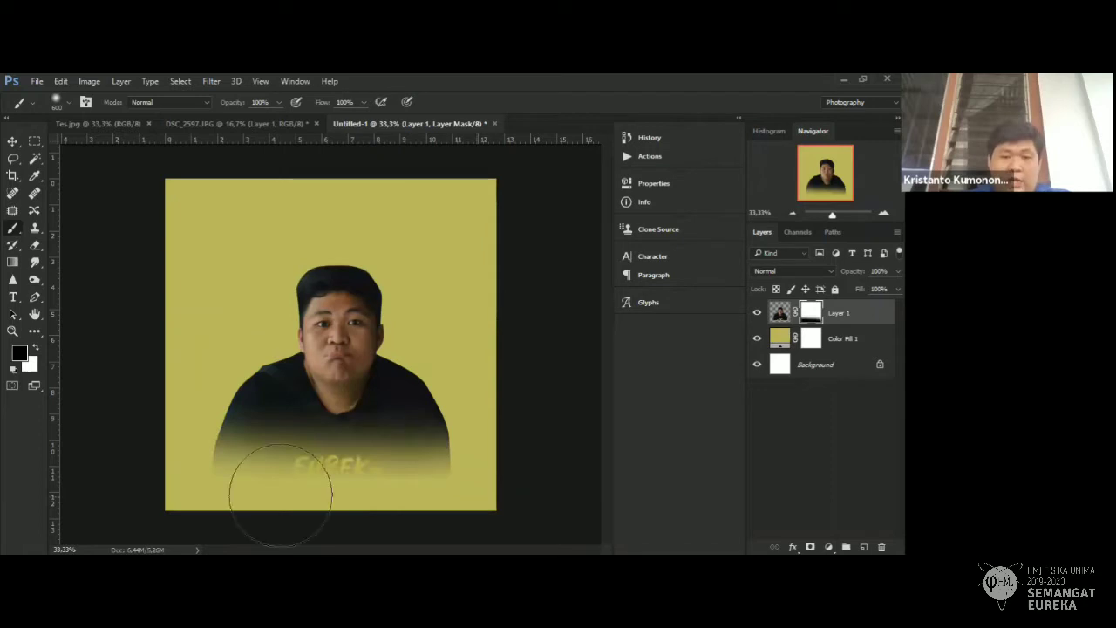
left_click_drag(280, 494, 397, 446)
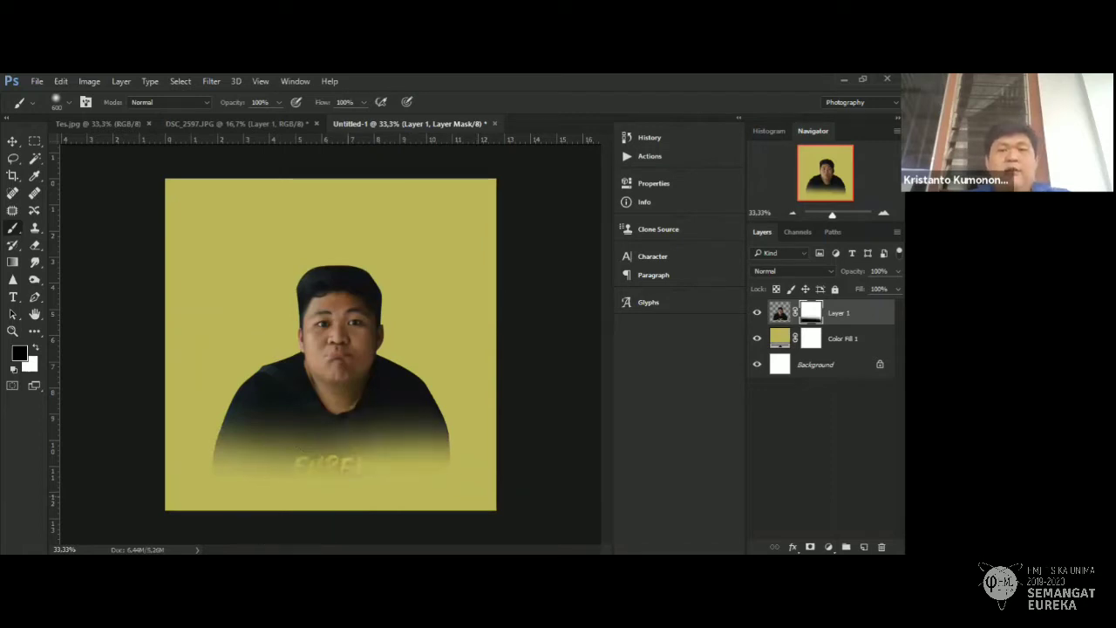
left_click_drag(336, 475, 245, 477)
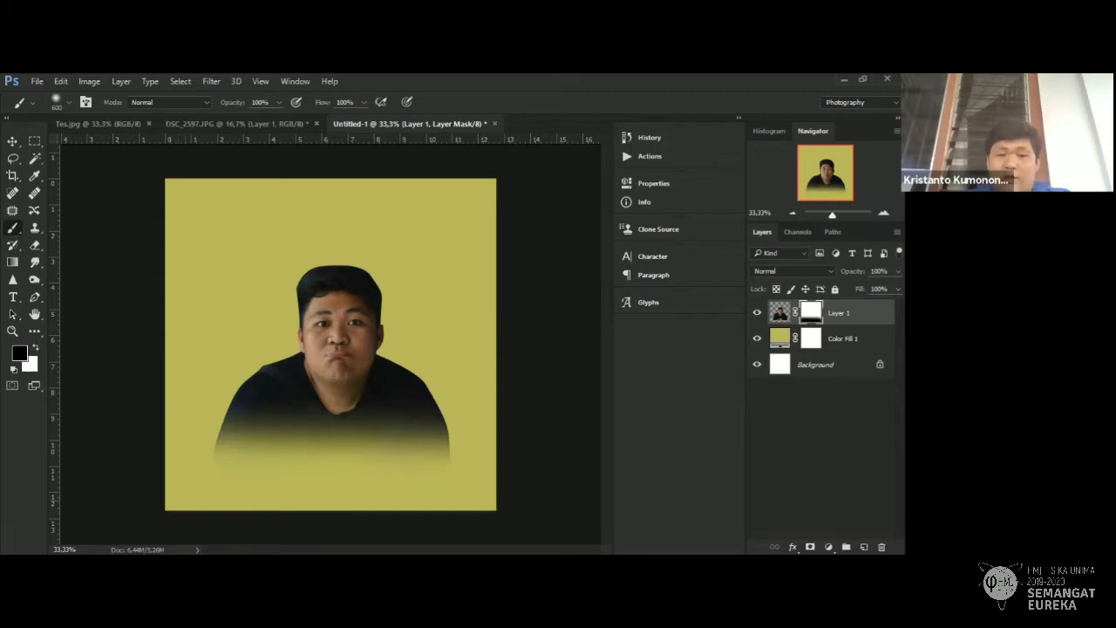
mouse_move(235, 479)
left_mouse_down()
mouse_move(436, 480)
mouse_move(227, 479)
left_mouse_up()
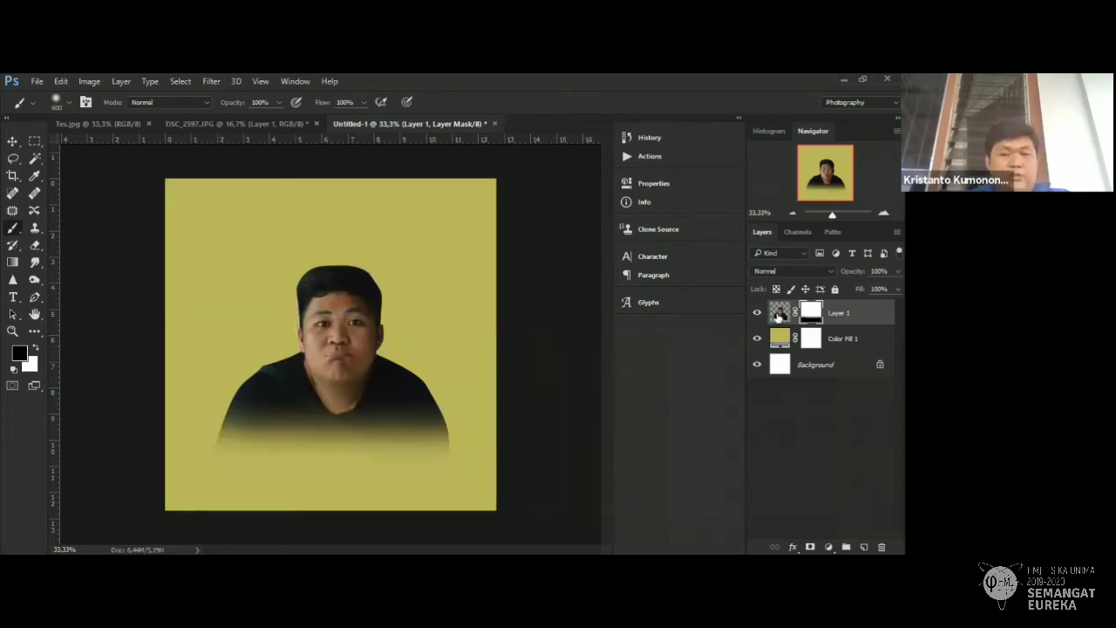
Target the portrait layer's image instead of its mask and open the Levels adjustment for it.
left_click(779, 313)
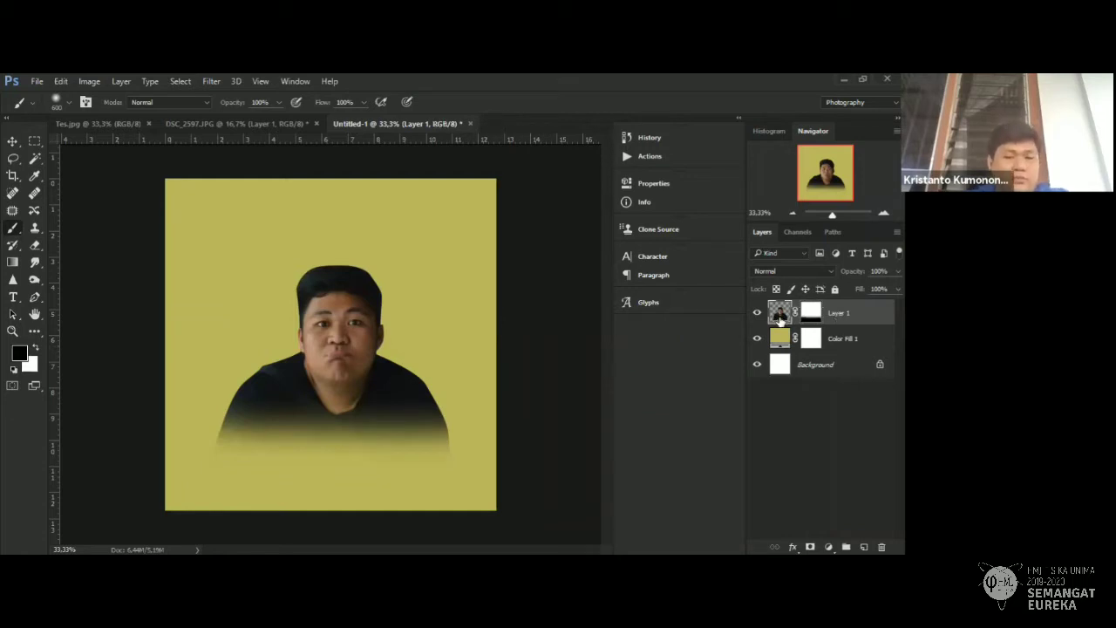
left_click(61, 82)
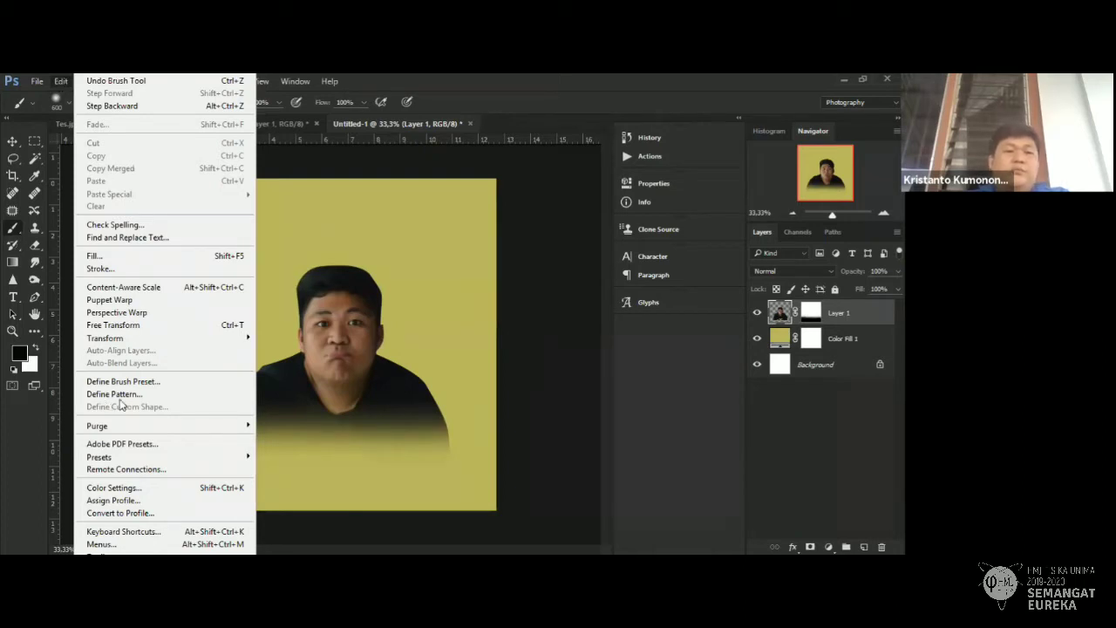
left_click(62, 82)
left_click(87, 81)
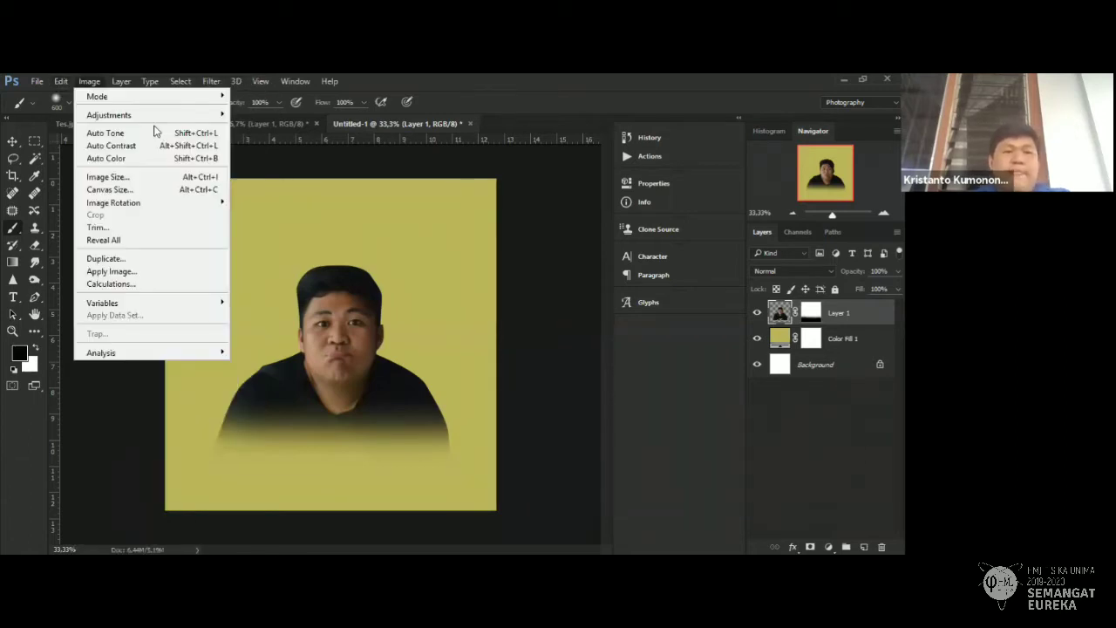
mouse_move(176, 119)
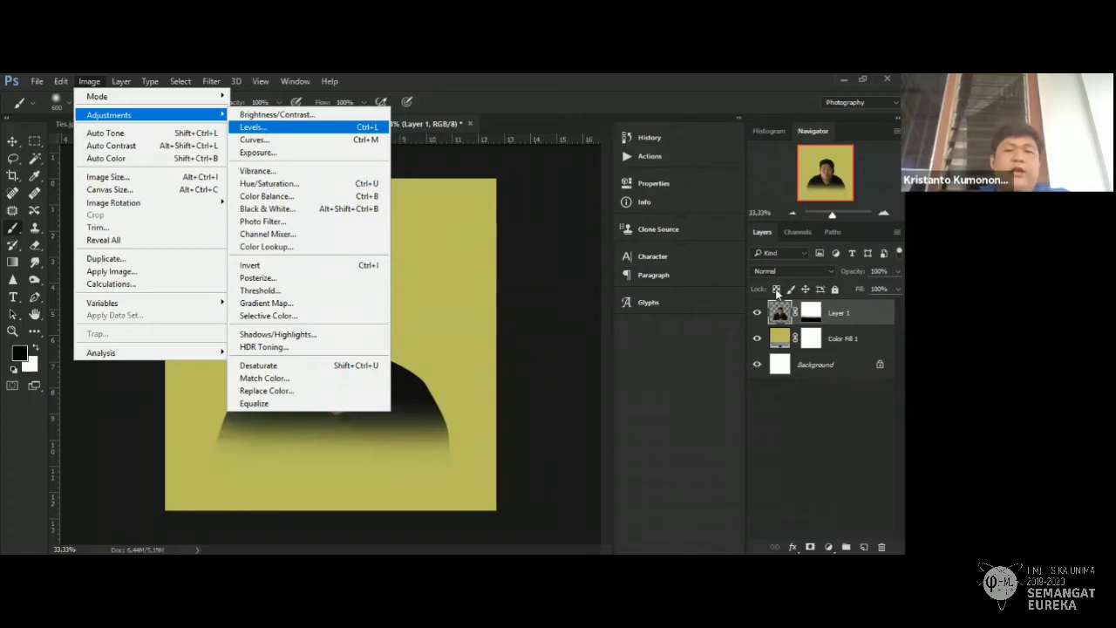
left_click(87, 81)
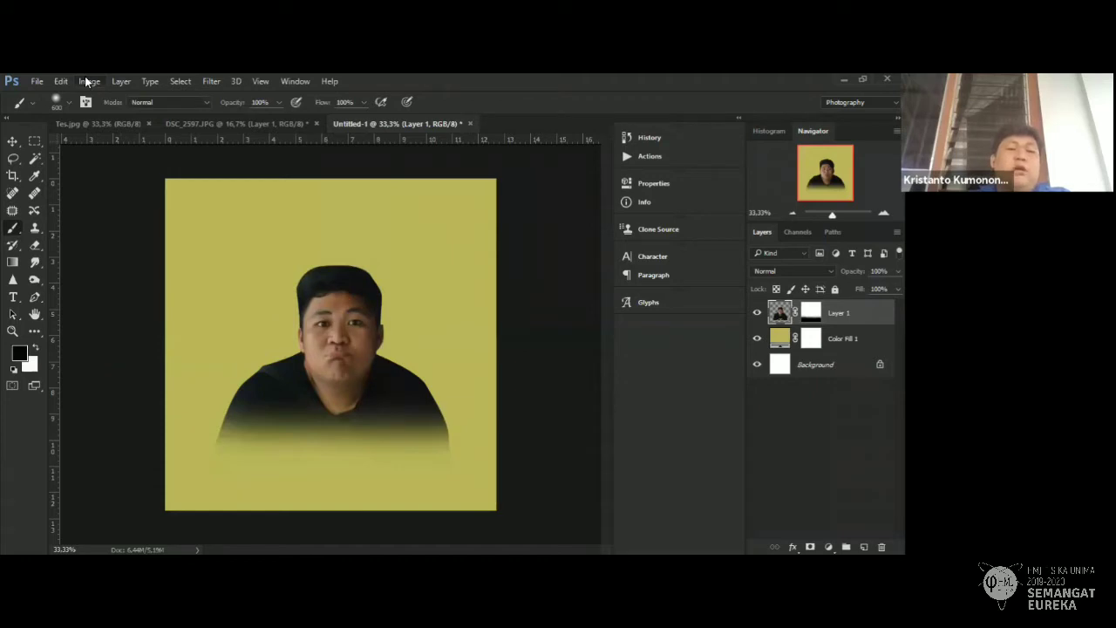
left_click(87, 81)
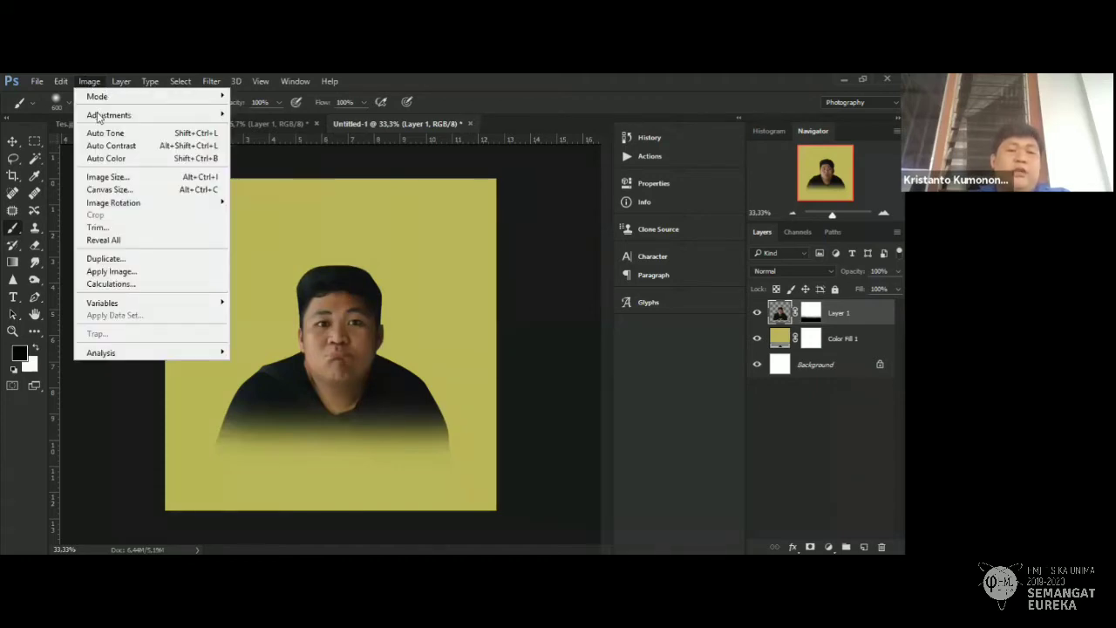
mouse_move(110, 116)
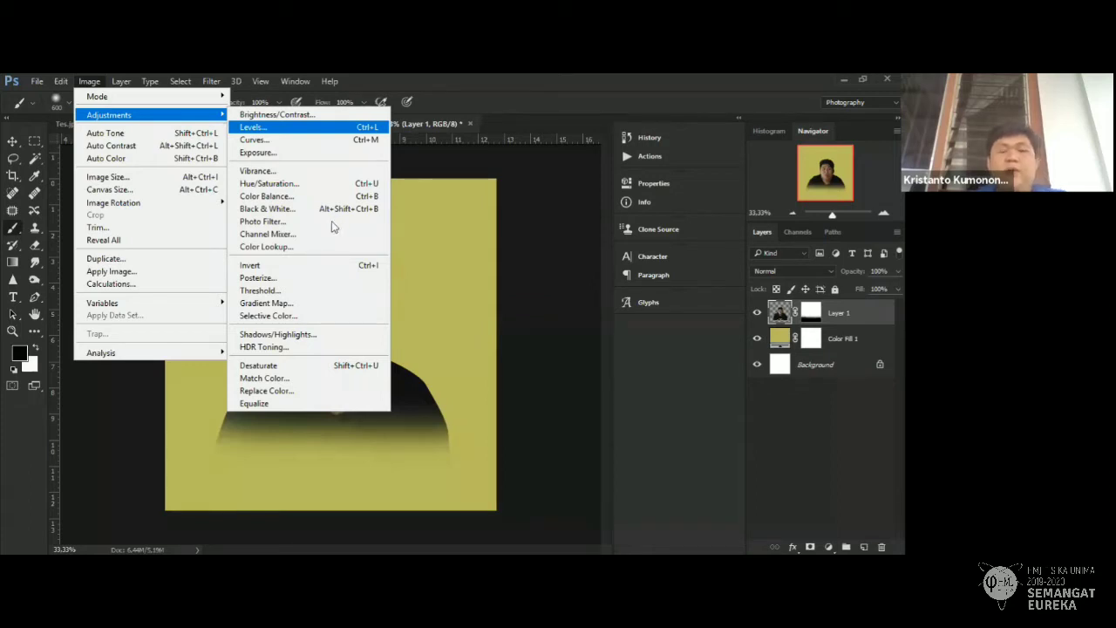
key("Return")
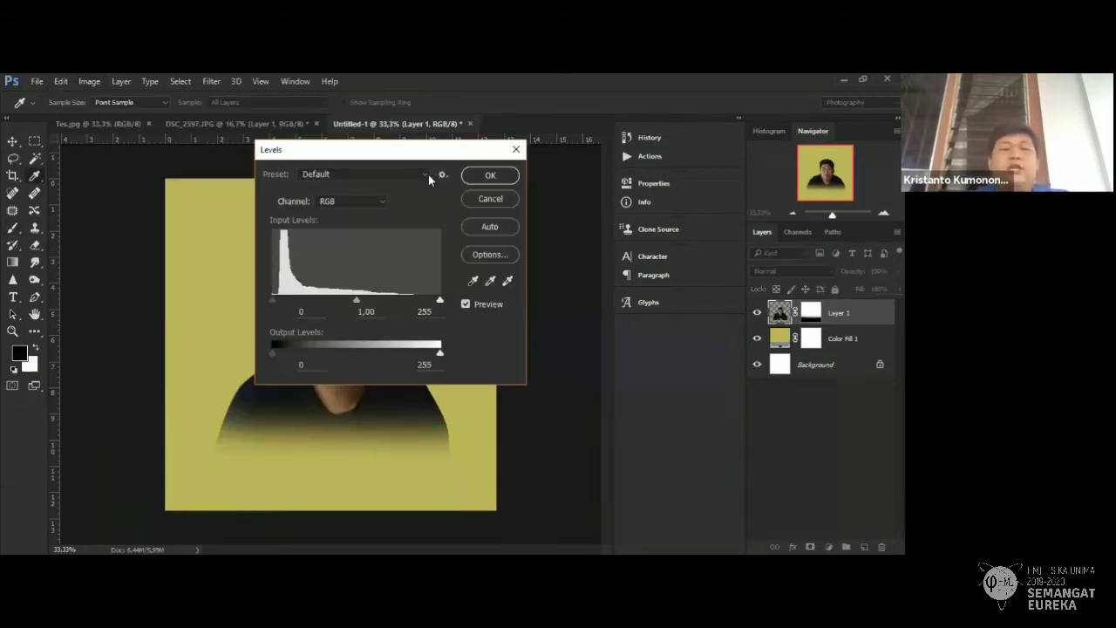
Look through the available Levels presets and colour channels, keeping the RGB channel.
left_click(422, 173)
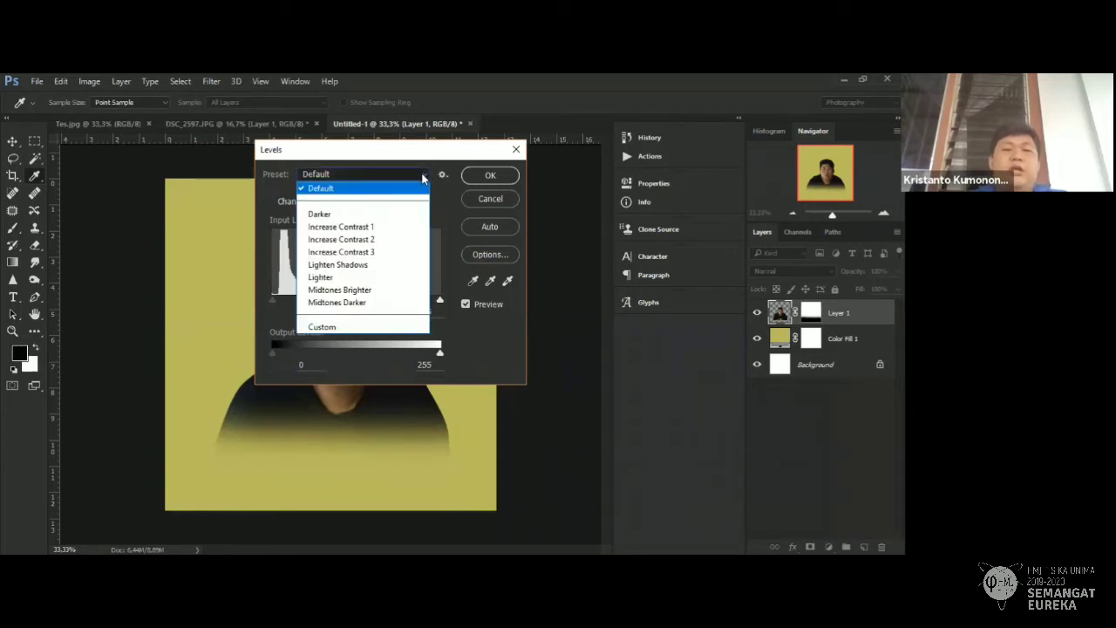
left_click(377, 200)
left_click(377, 200)
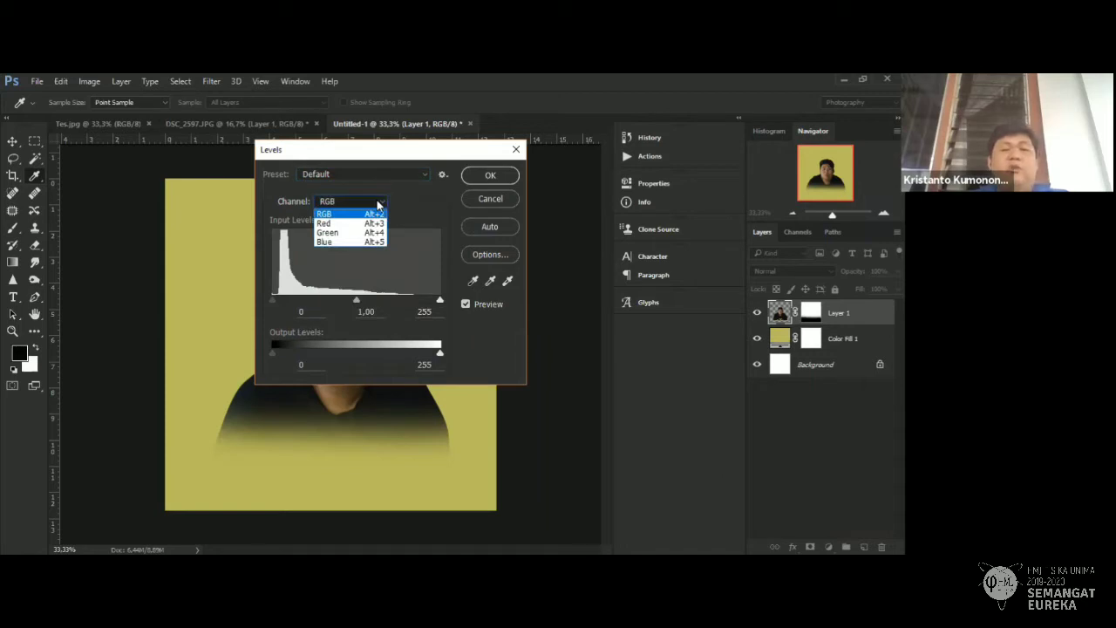
left_click(346, 210)
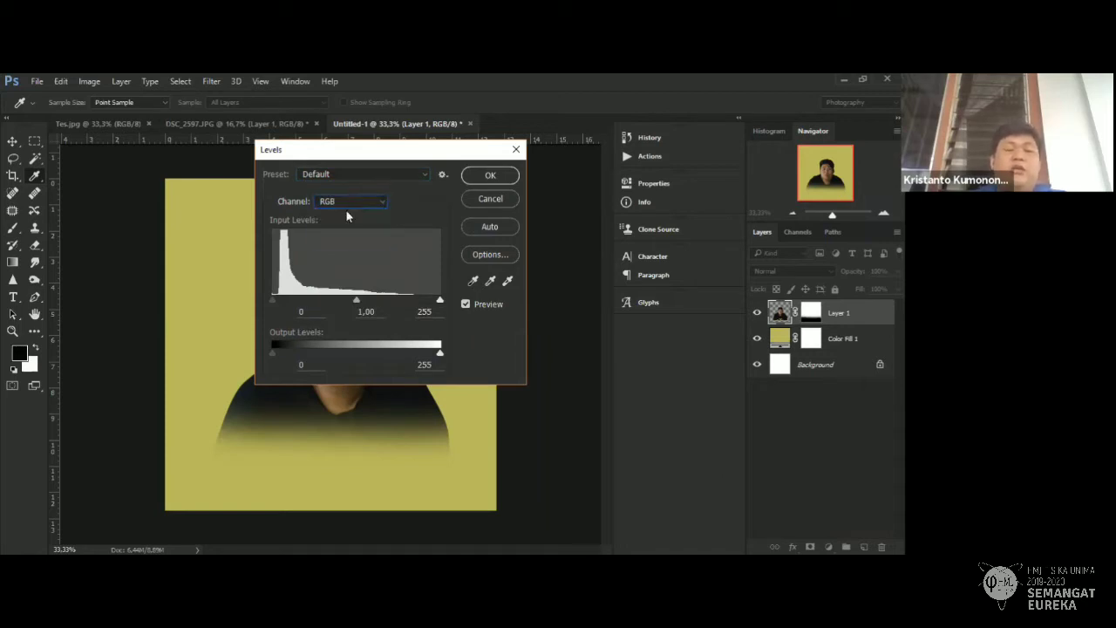
left_click(346, 210)
left_click(345, 214)
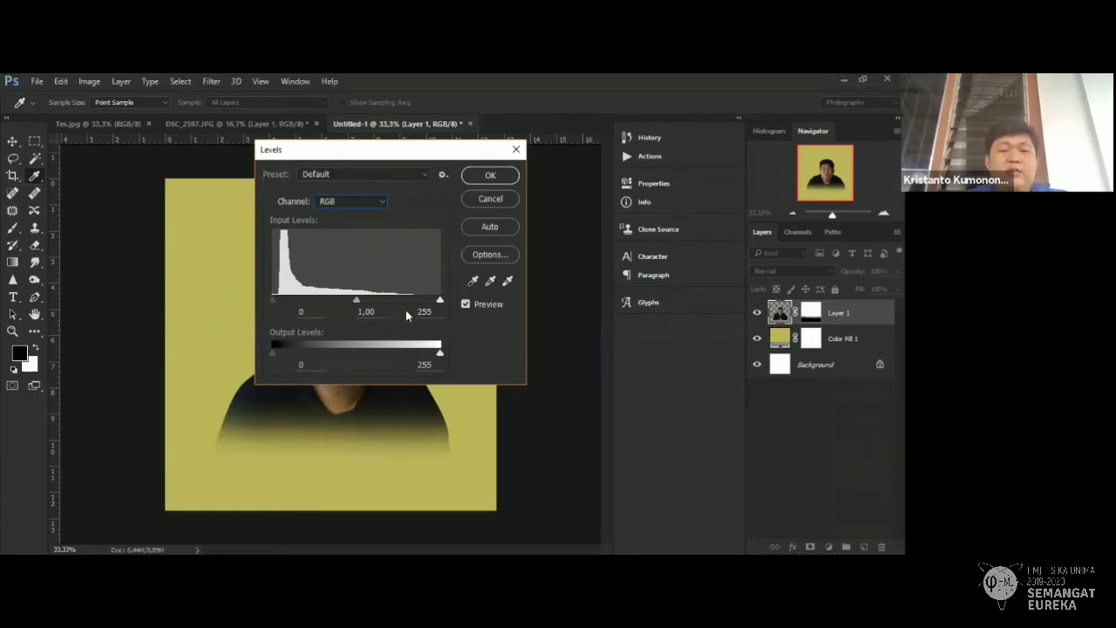
Move the Levels dialog off the portrait, and set the input black point to 18 and the white point to 200.
left_click(273, 300)
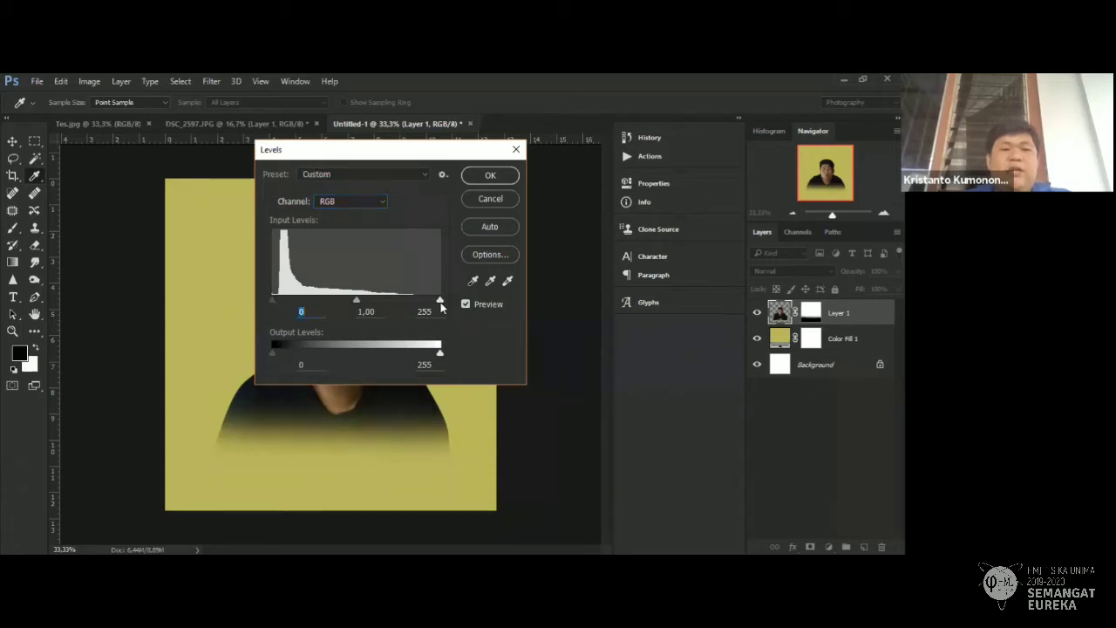
mouse_move(440, 300)
left_mouse_down()
mouse_move(430, 301)
mouse_move(442, 302)
left_mouse_up()
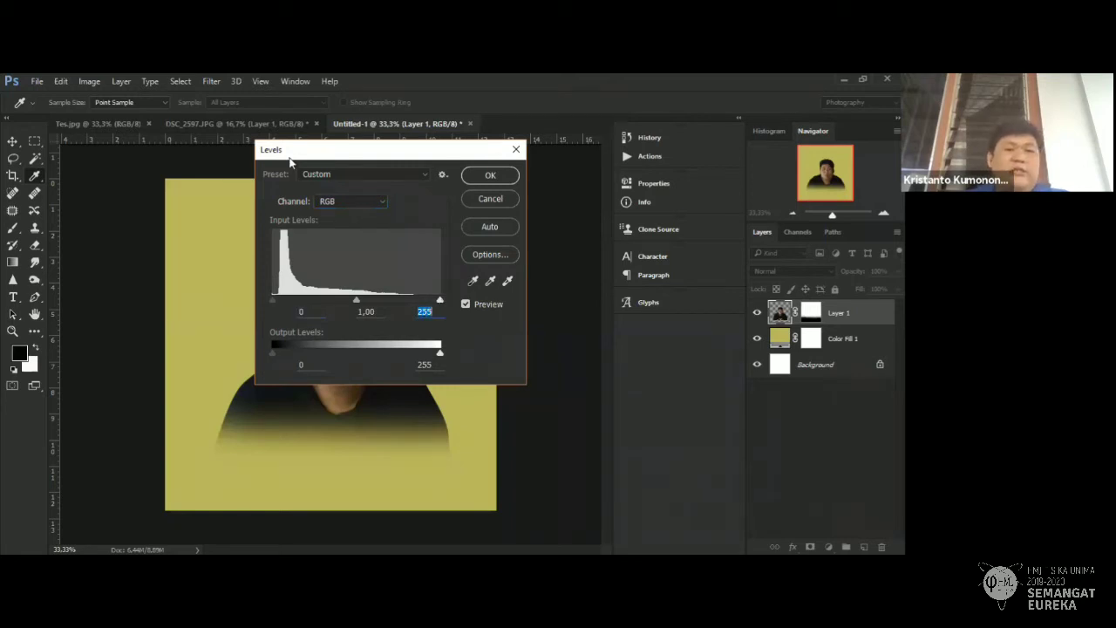
left_click_drag(292, 160, 74, 81)
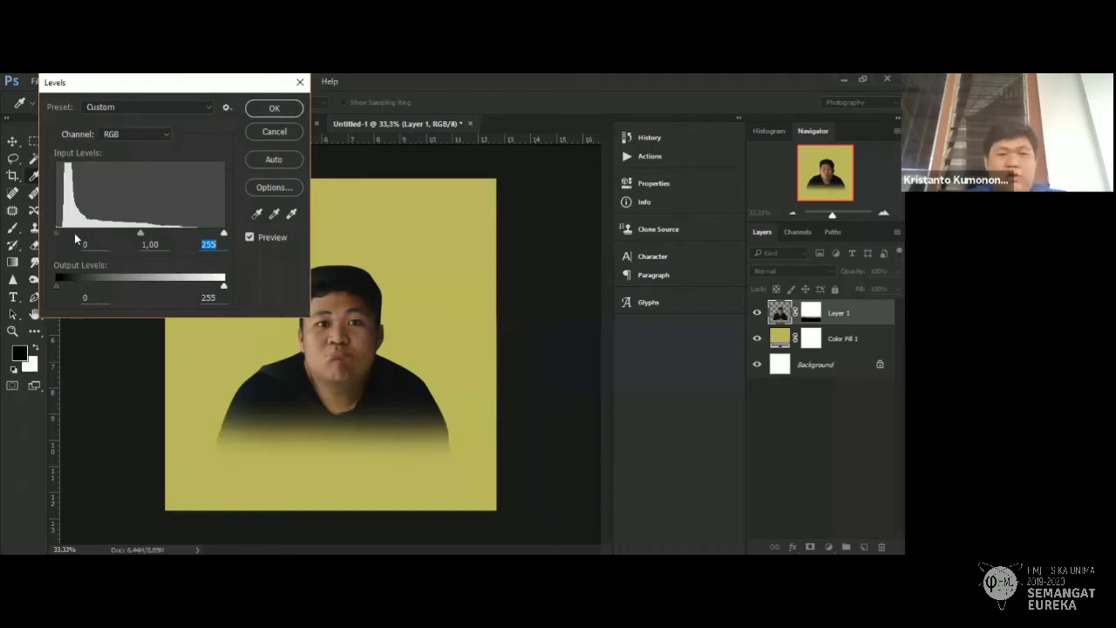
mouse_move(57, 233)
left_mouse_down()
mouse_move(181, 233)
mouse_move(69, 234)
left_mouse_up()
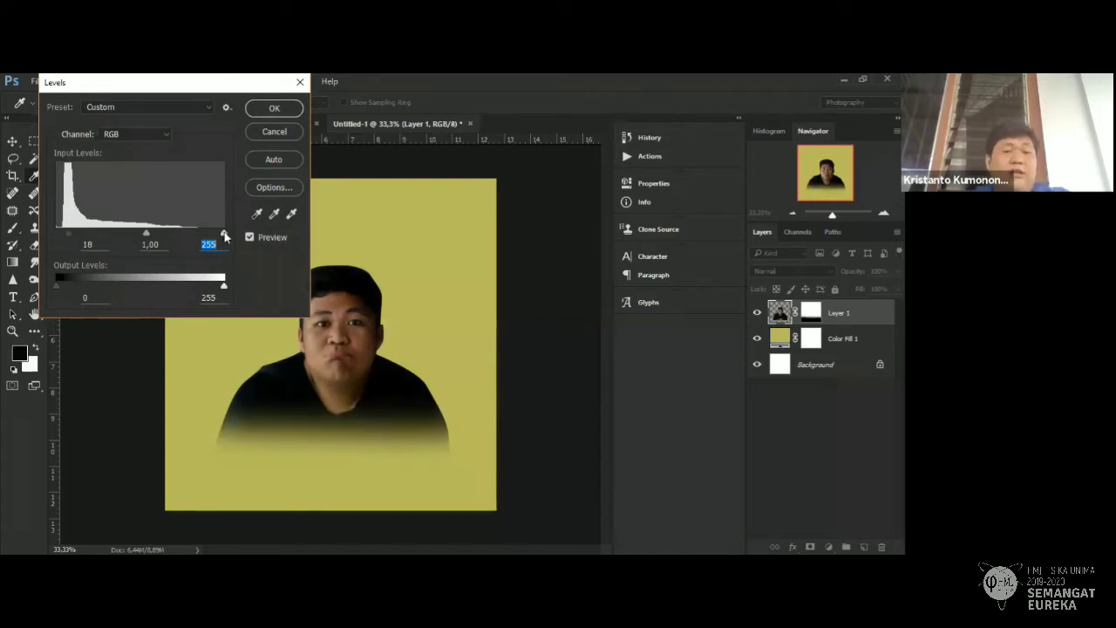
left_click(224, 235)
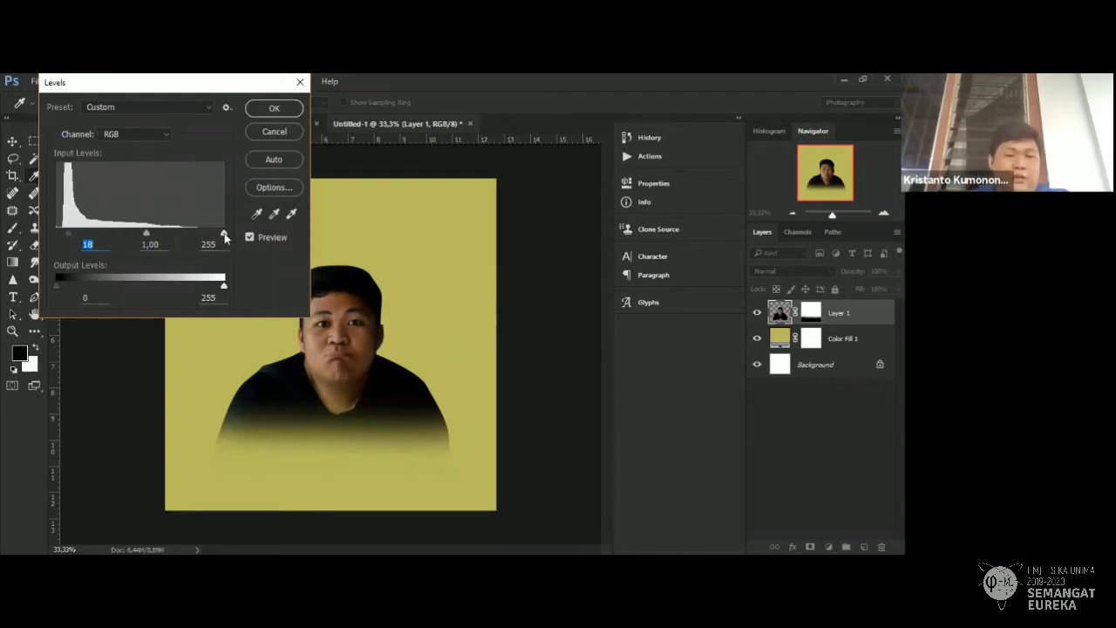
left_click_drag(217, 237, 186, 235)
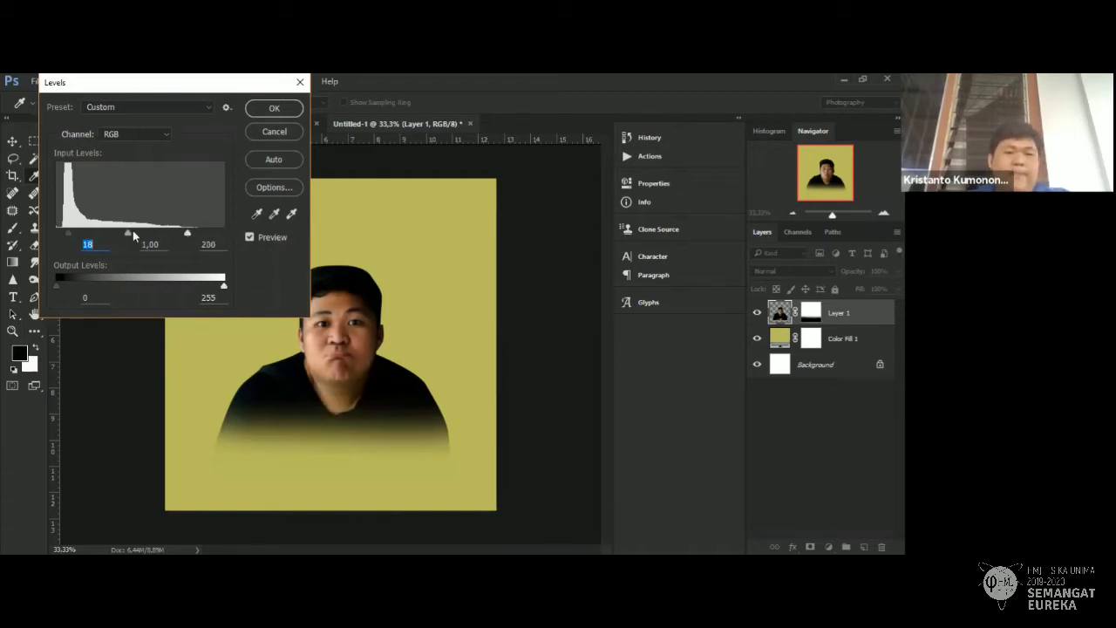
key("Tab")
key("Tab")
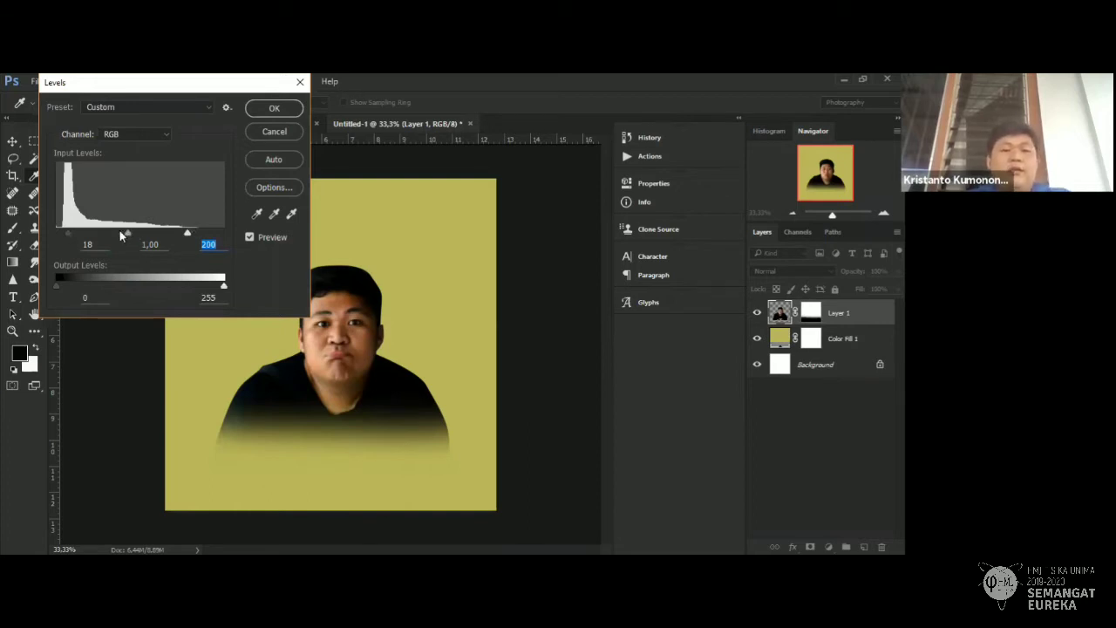
Set the midtone input level to 1.03 and apply the Levels adjustment to the portrait.
left_click_drag(125, 231, 121, 231)
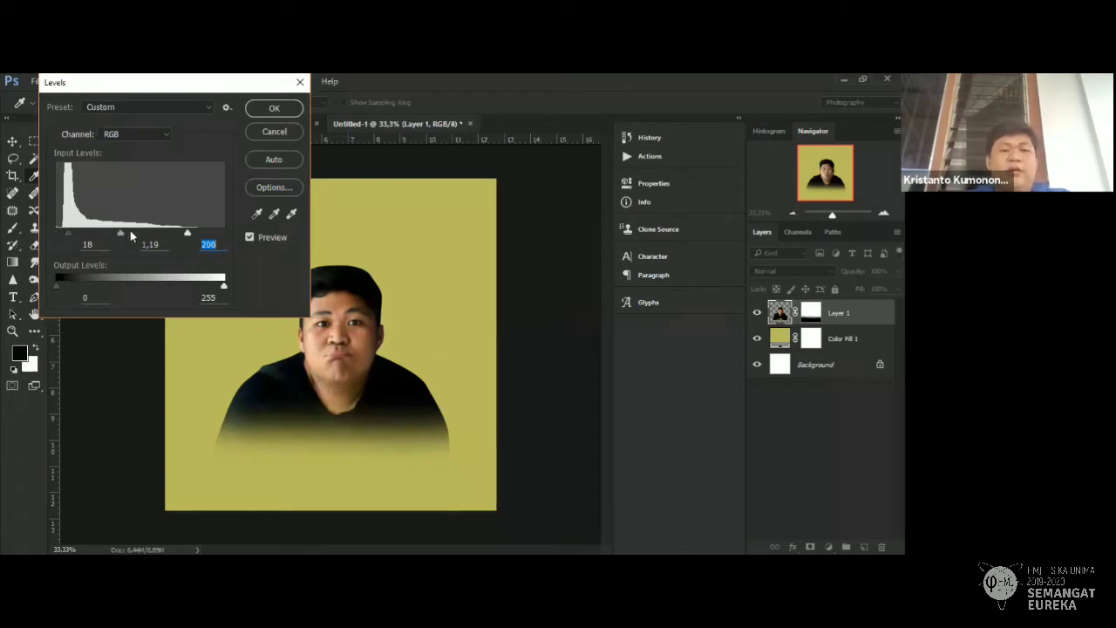
key("ctrl+z")
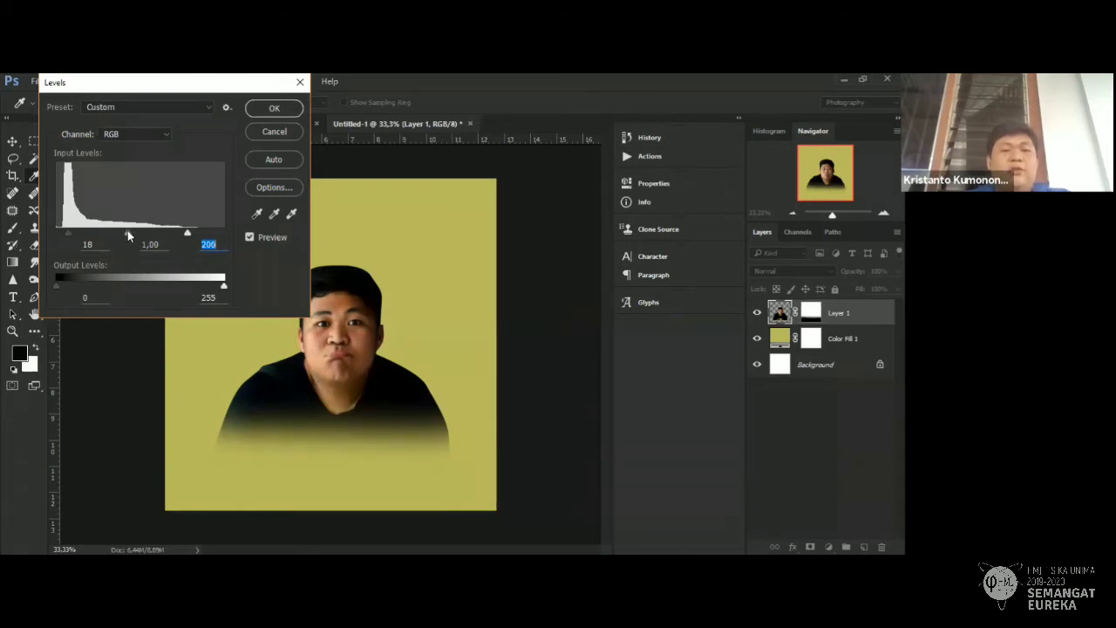
key("shift+Tab")
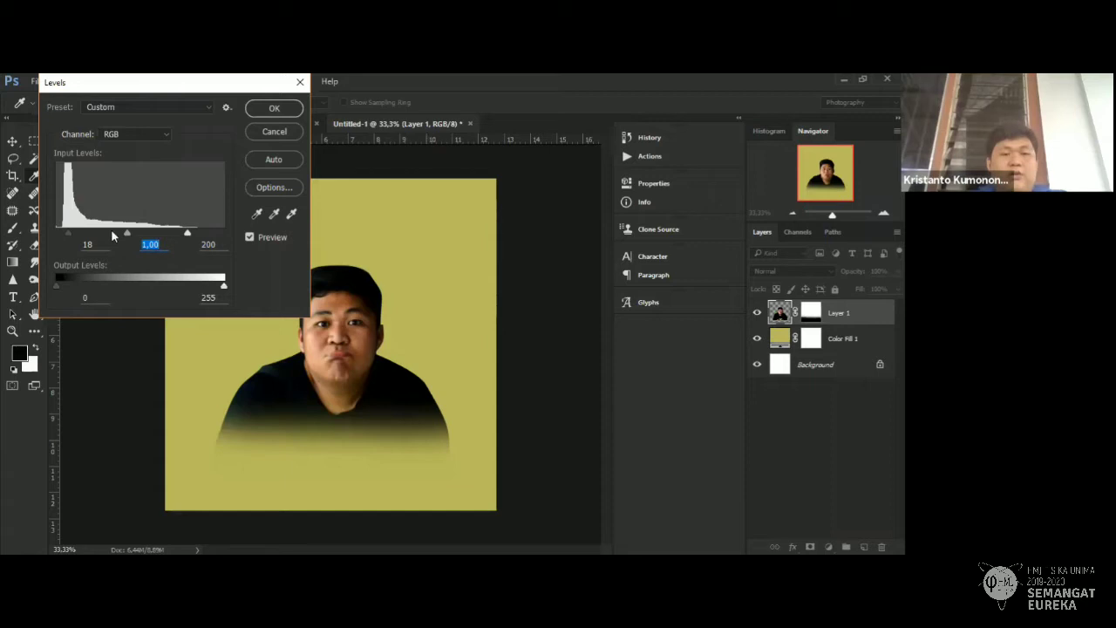
mouse_move(126, 233)
left_mouse_down()
mouse_move(143, 233)
mouse_move(127, 233)
left_mouse_up()
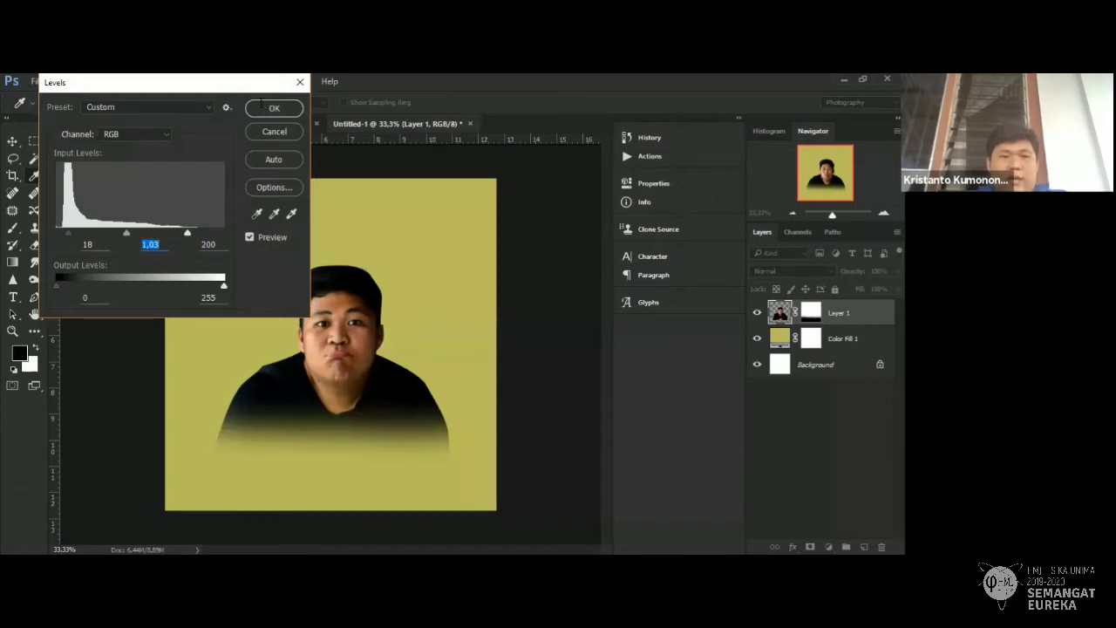
key("Return")
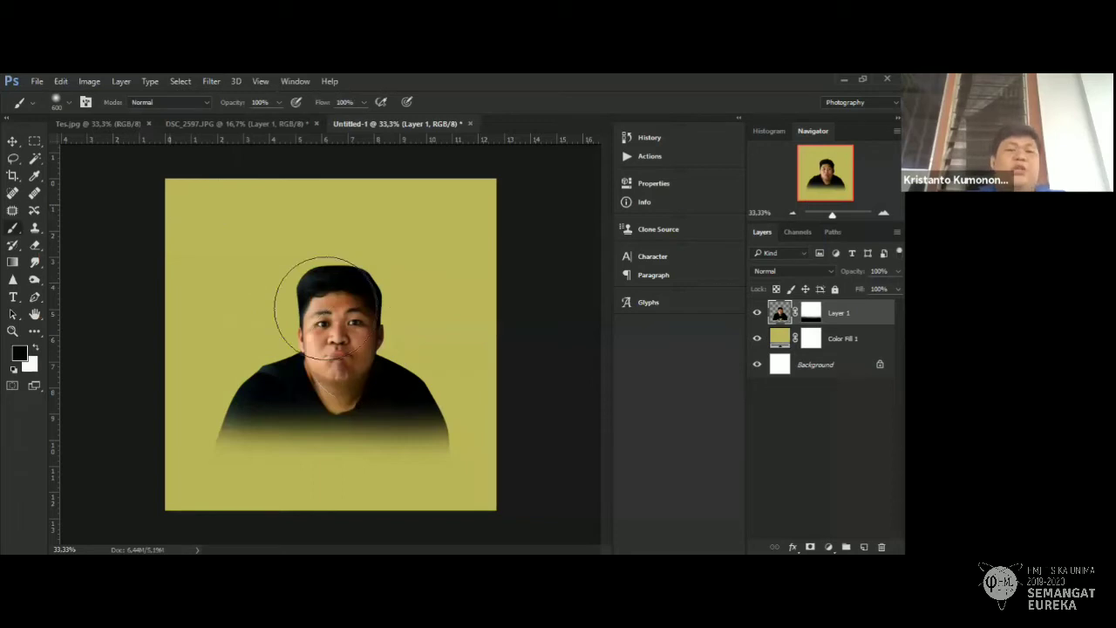
Apply a Brightness/Contrast adjustment to the portrait with brightness -3 and contrast 30.
left_click(90, 81)
mouse_move(157, 115)
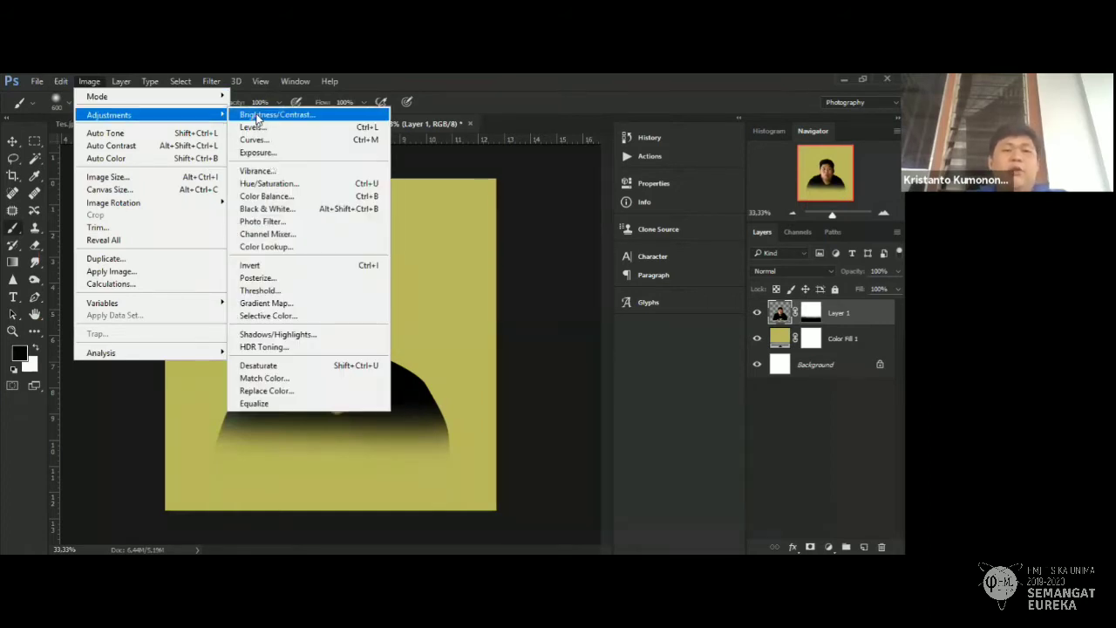
left_click(257, 117)
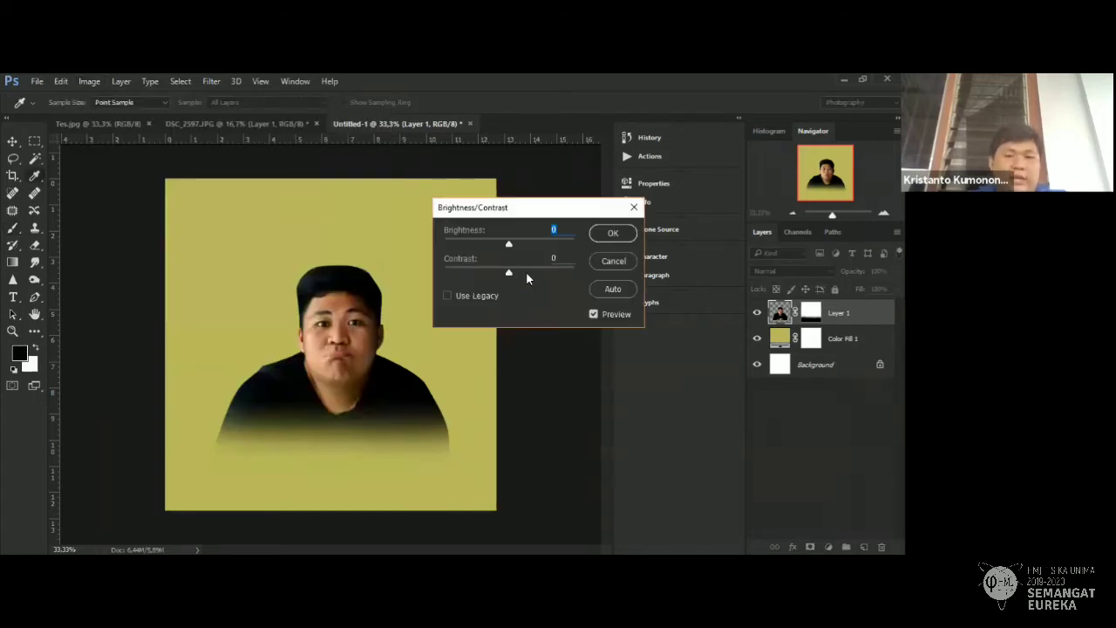
left_click(526, 272)
left_click(499, 244)
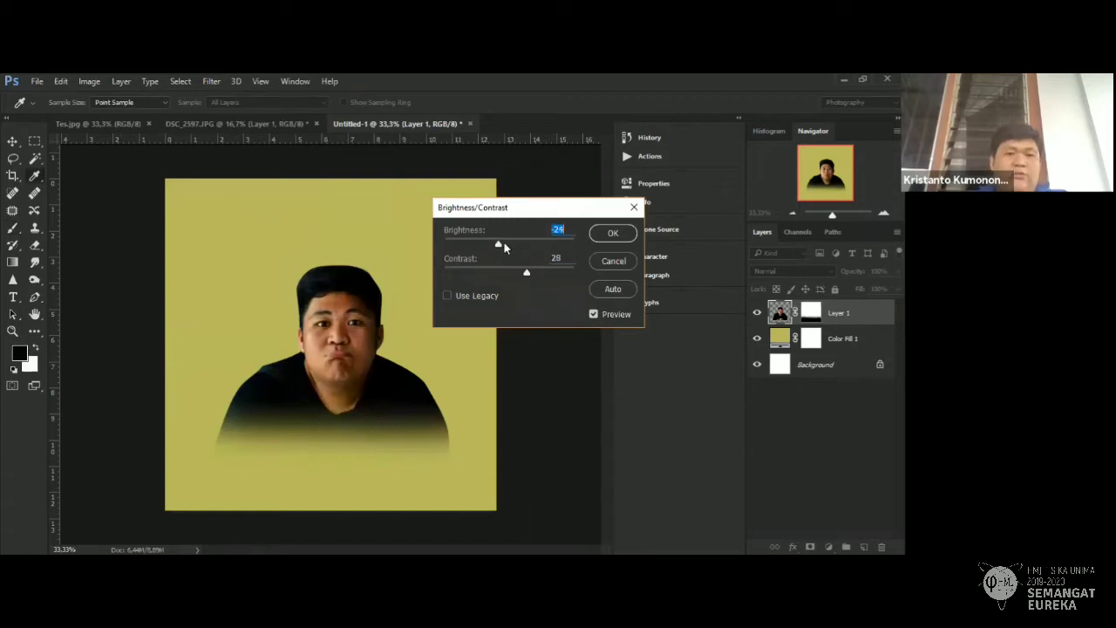
left_click(506, 248)
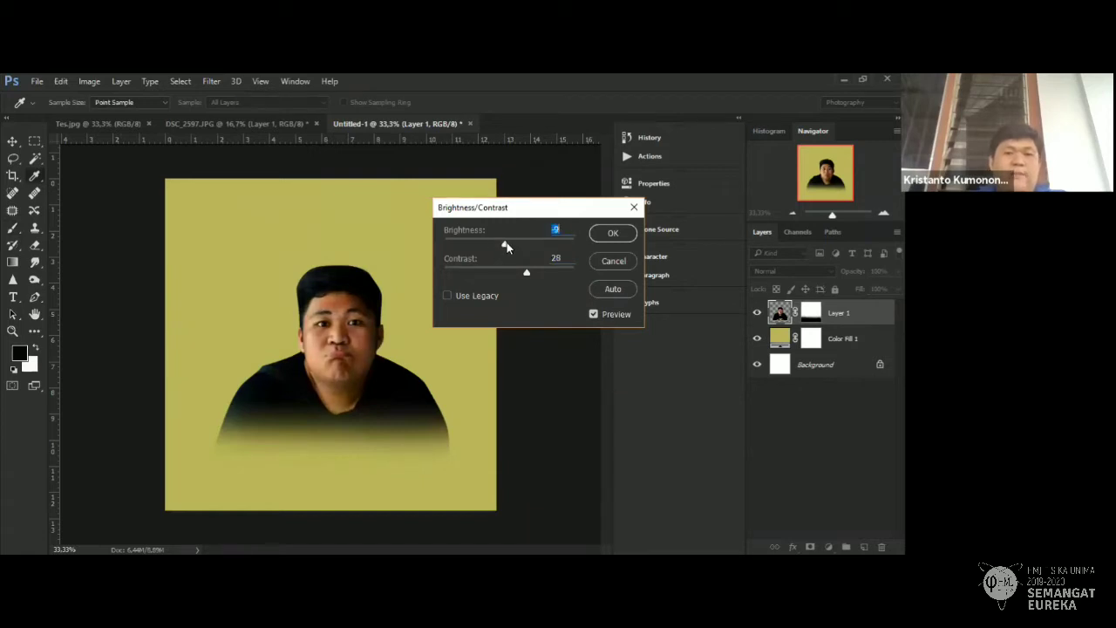
left_click(507, 246)
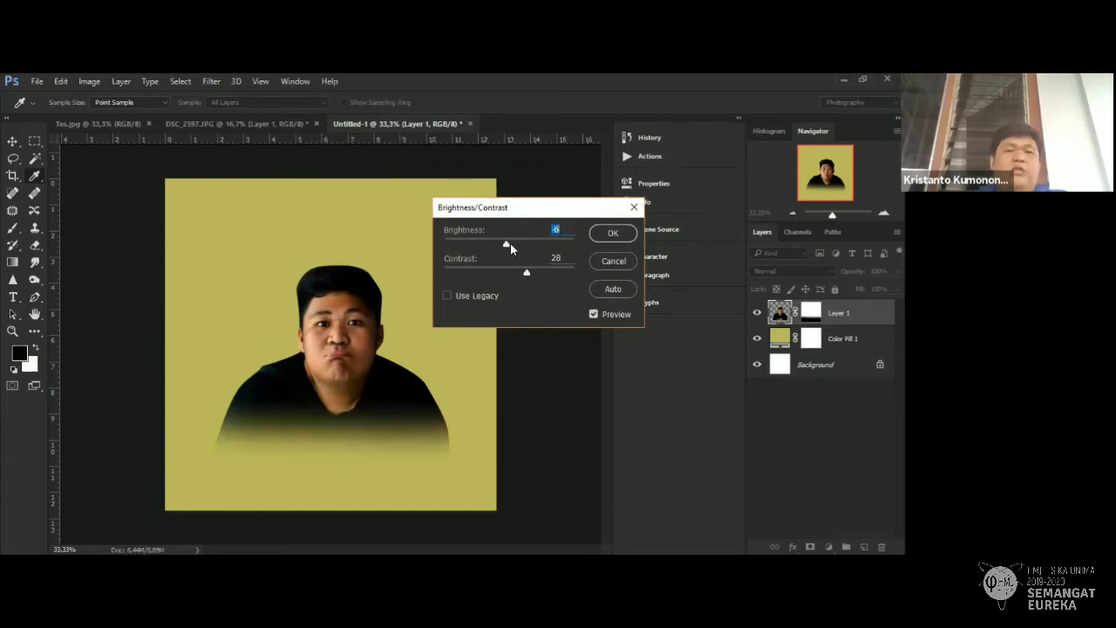
left_click(511, 245)
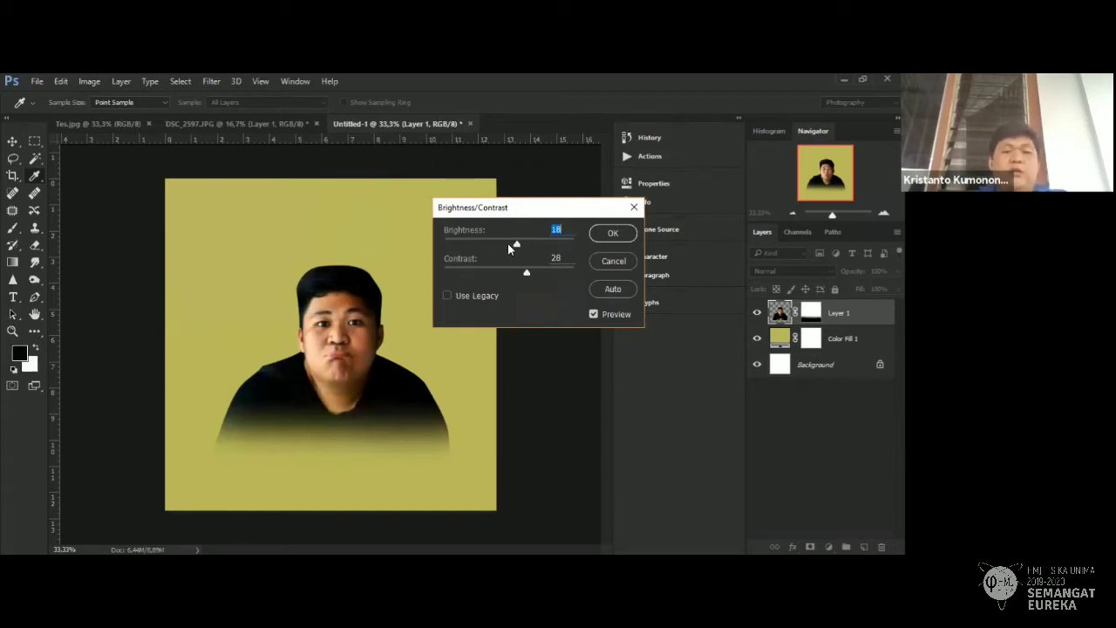
left_click(509, 247)
left_click_drag(509, 246, 528, 276)
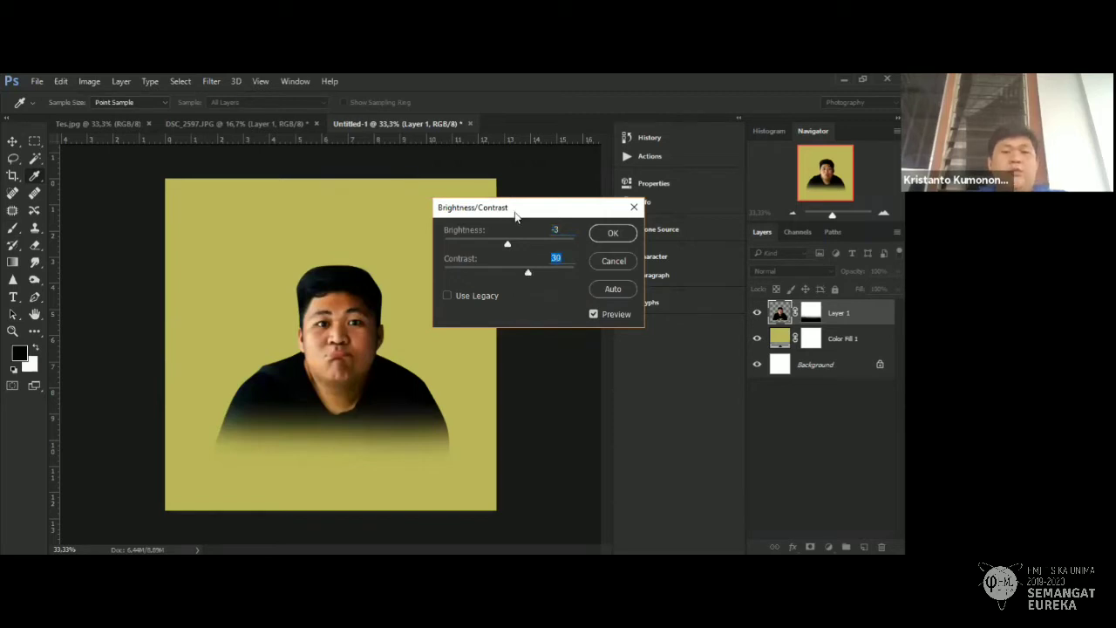
left_click_drag(514, 211, 265, 148)
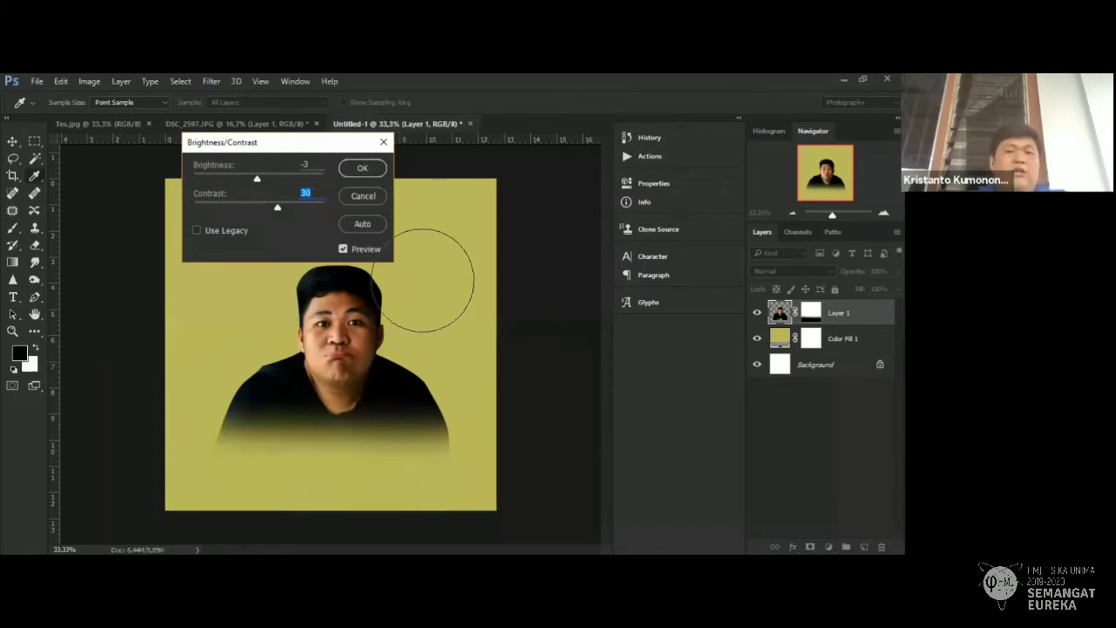
key("Return")
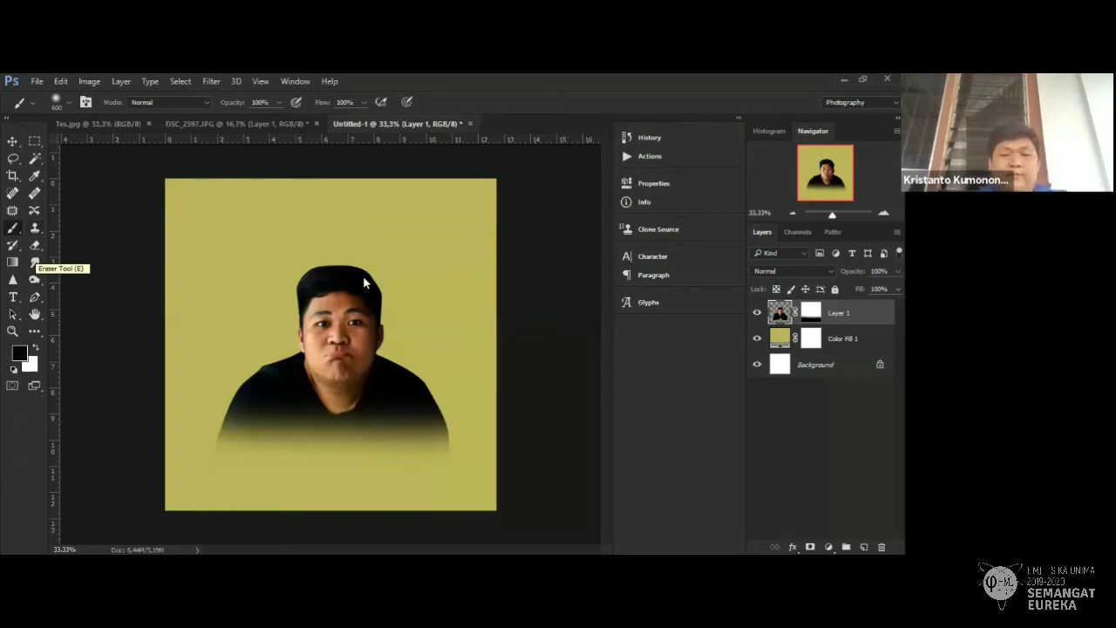
Set up horizontal type with the Agency FB Bold font at 60 pt, with no layer selected.
left_click(811, 436)
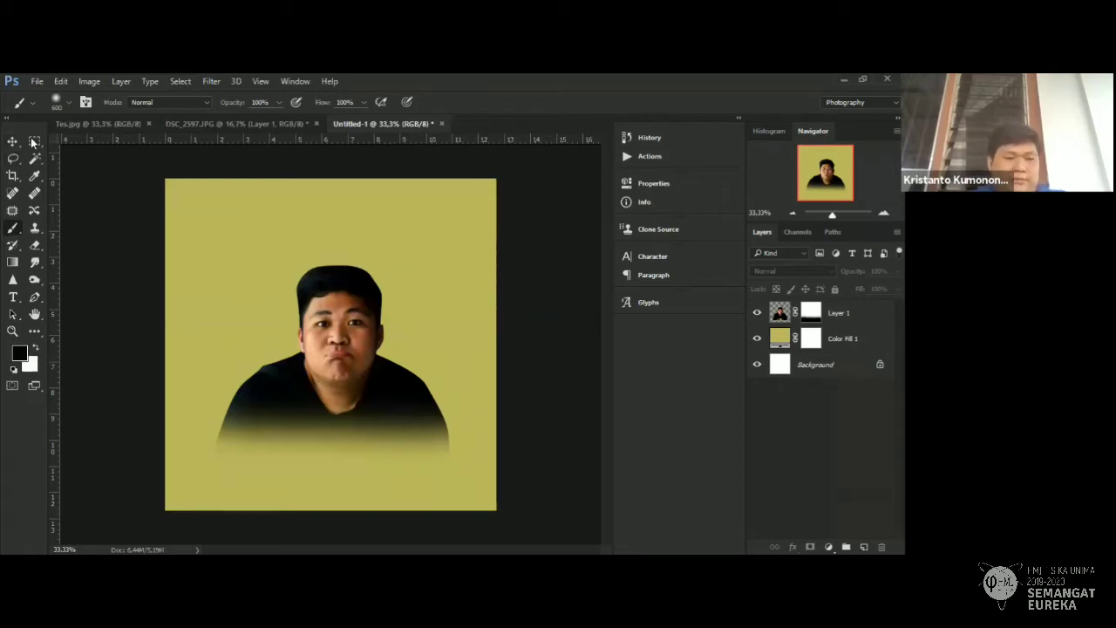
left_click(15, 301)
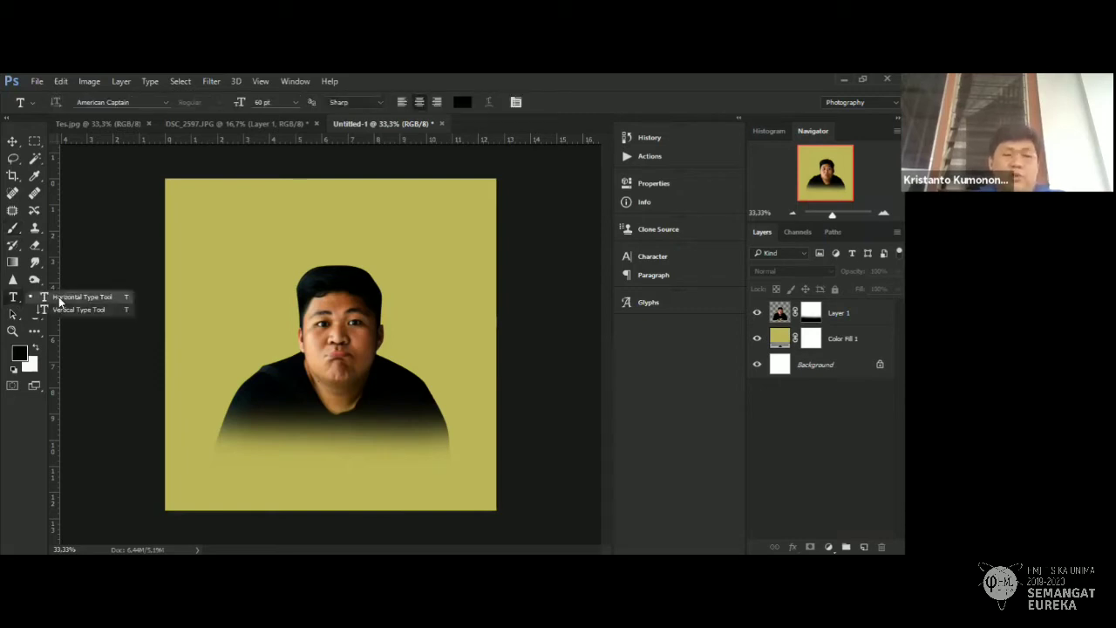
left_click(296, 102)
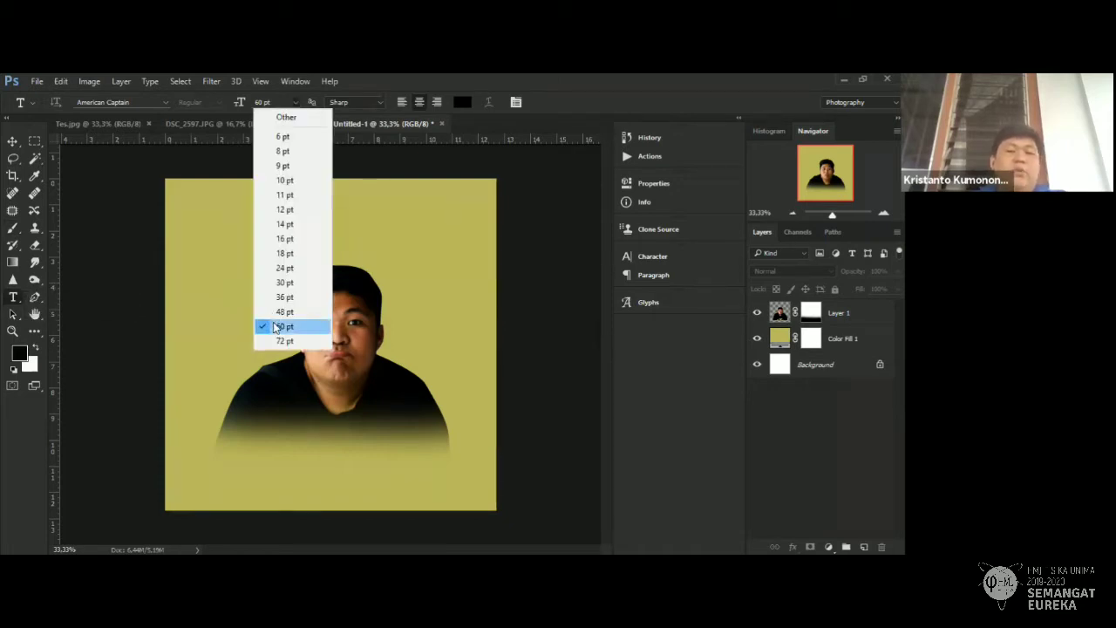
left_click(273, 321)
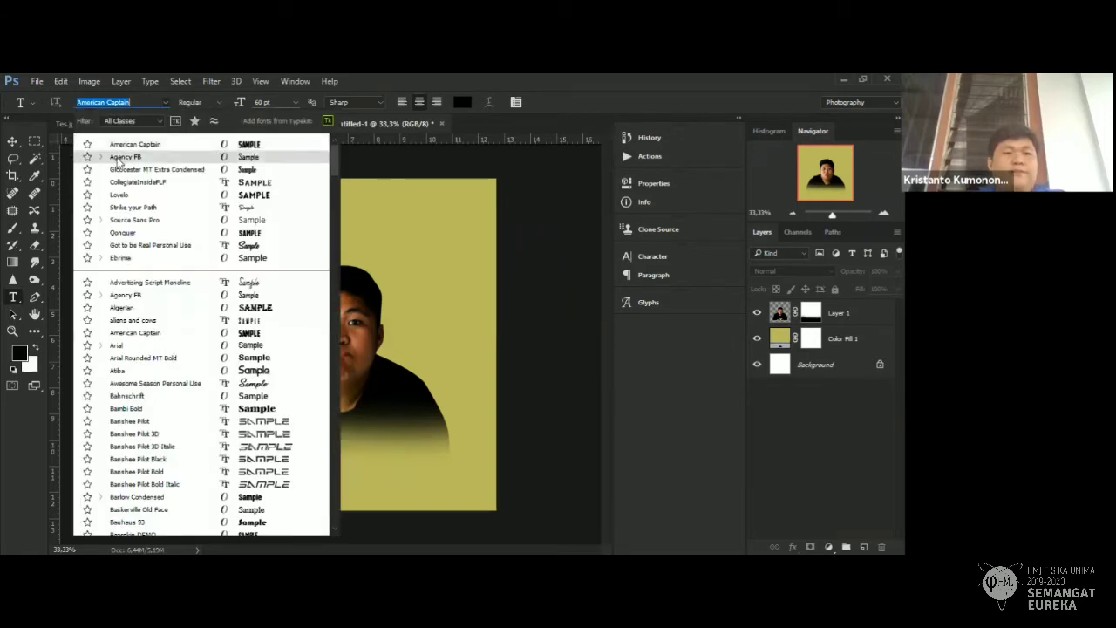
left_click(100, 157)
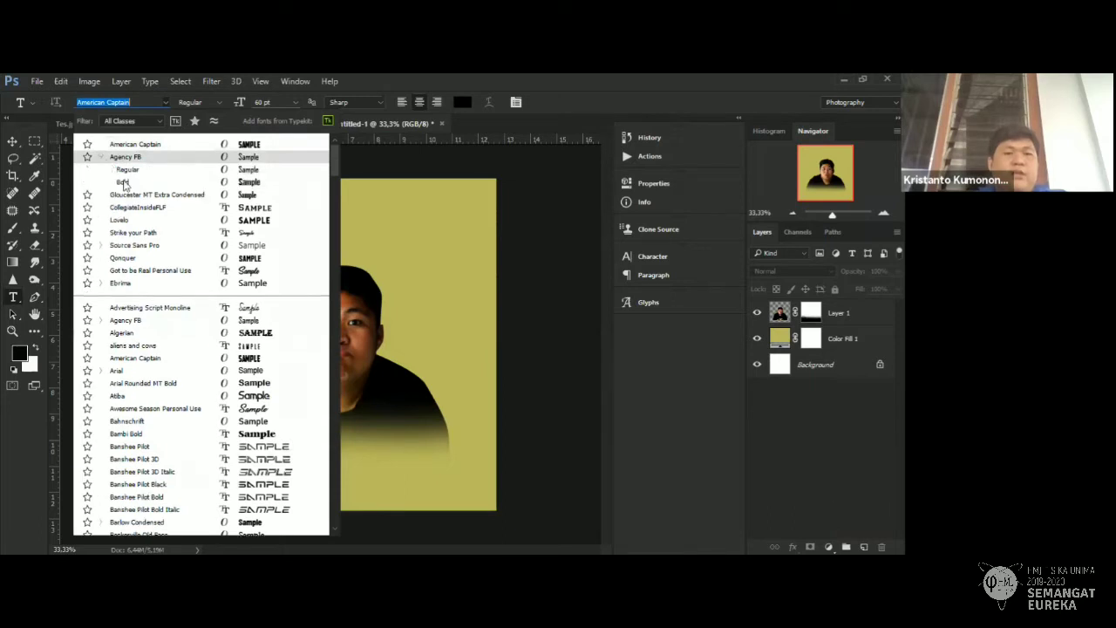
left_click(123, 182)
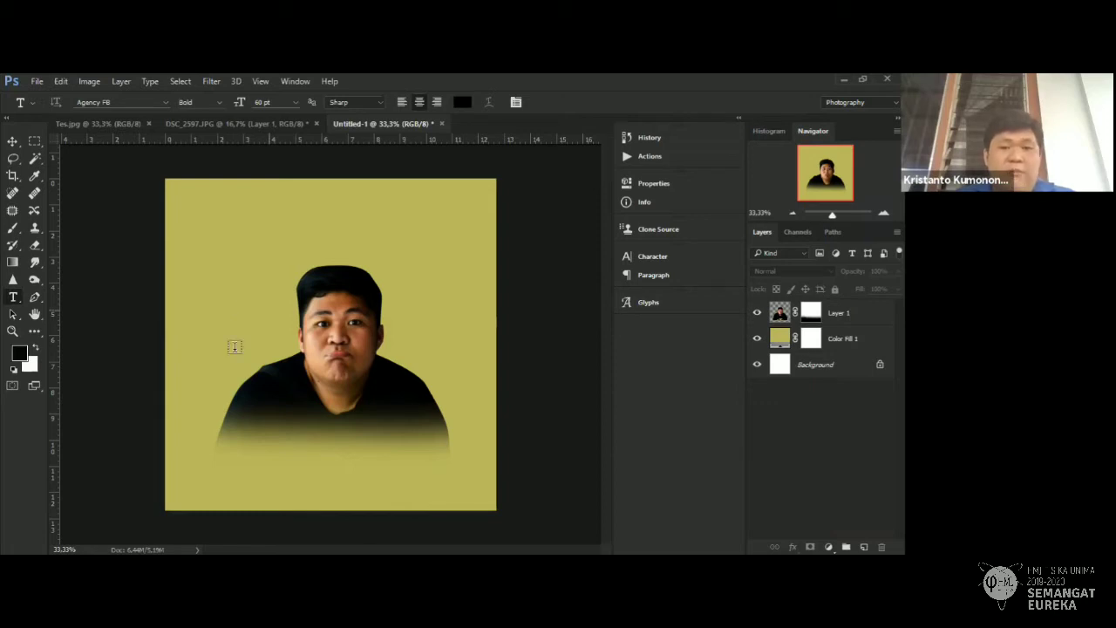
Add the text "AMBIGOUS" near the canvas's upper edge and move it to just above the portrait's head.
left_click(231, 214)
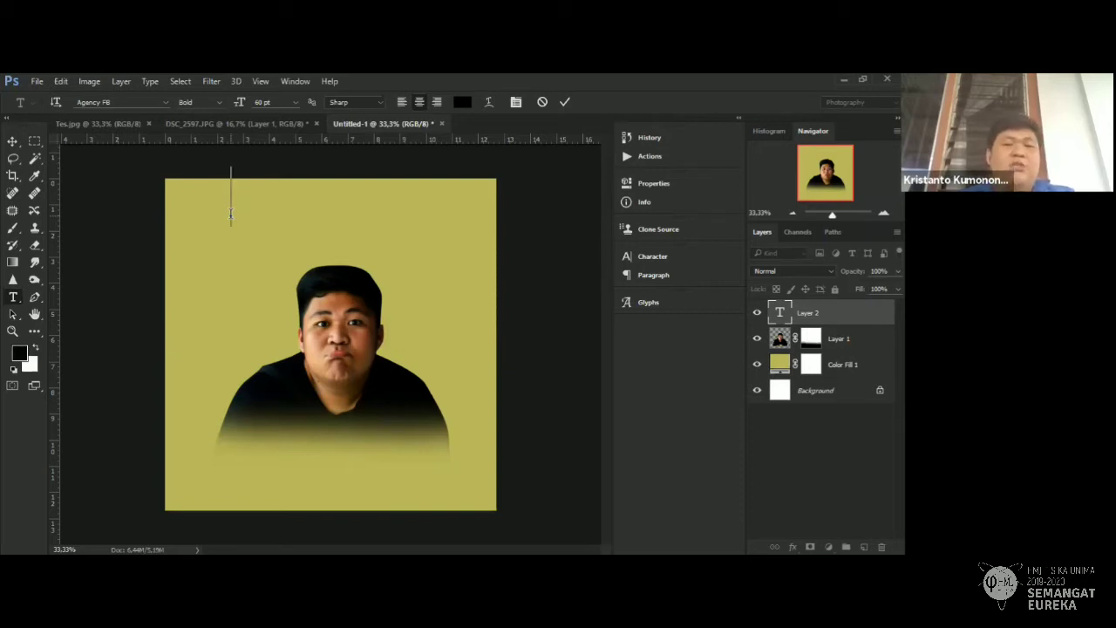
type("AMBI")
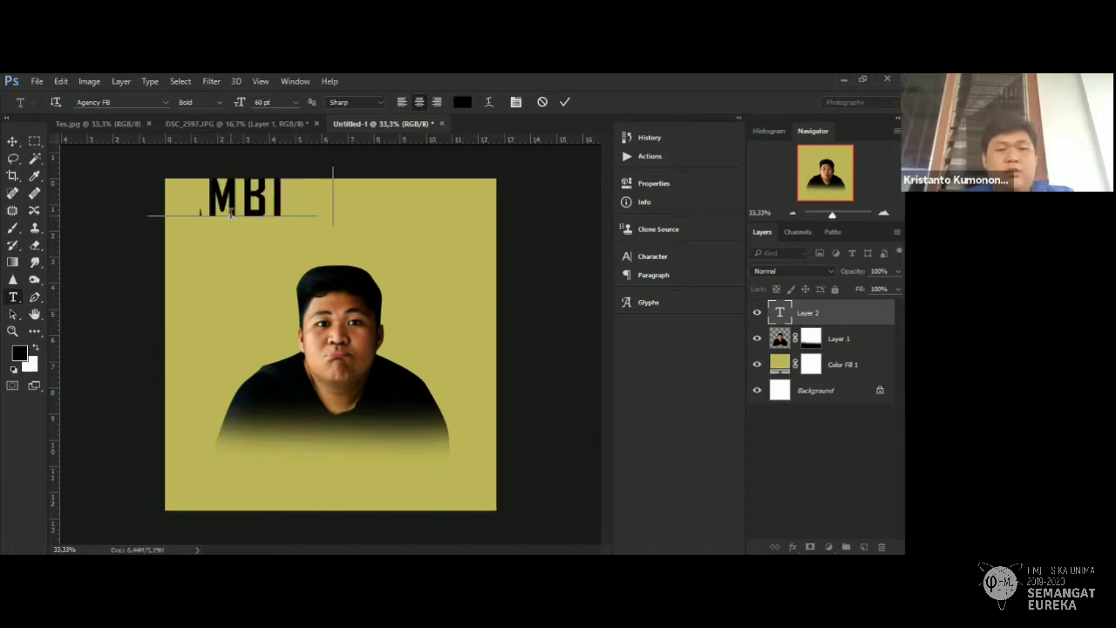
type("GUOUS")
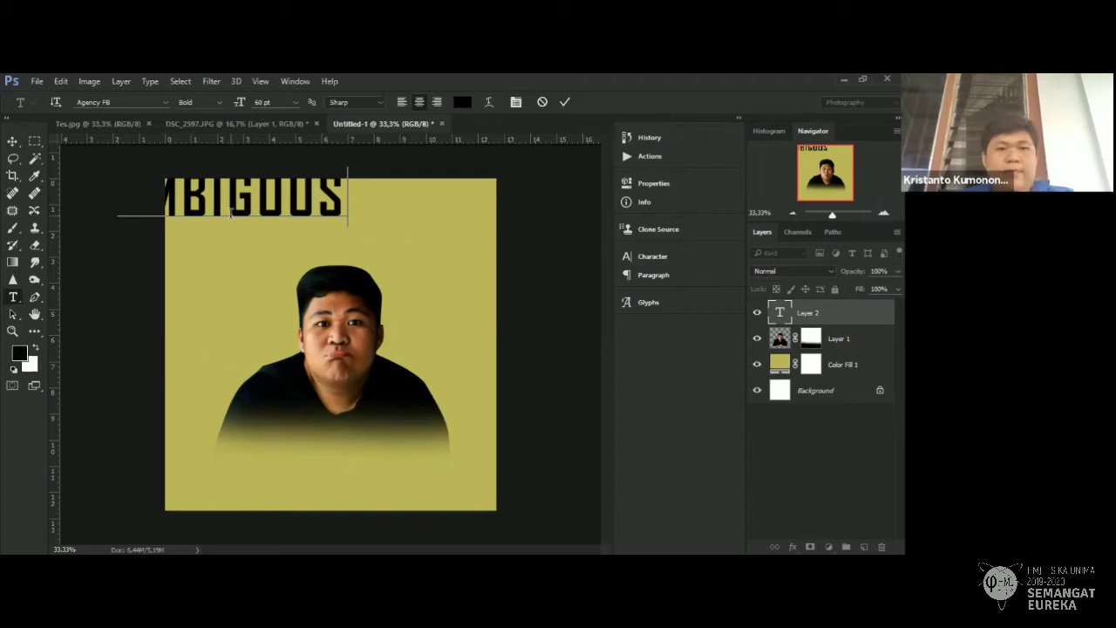
key("BackSpace")
key("BackSpace")
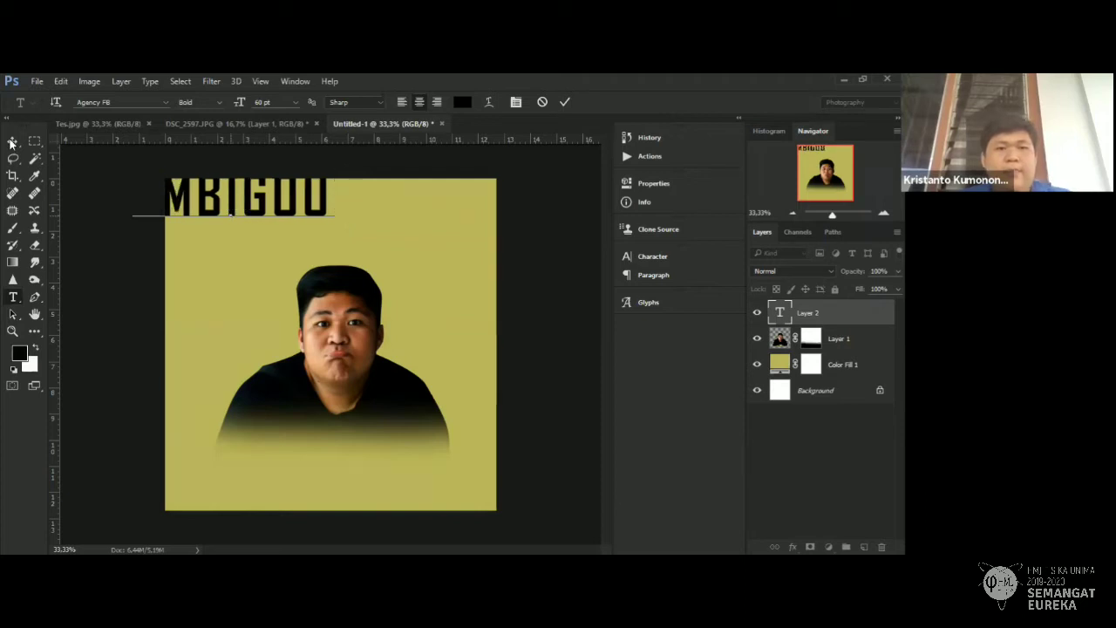
type("S")
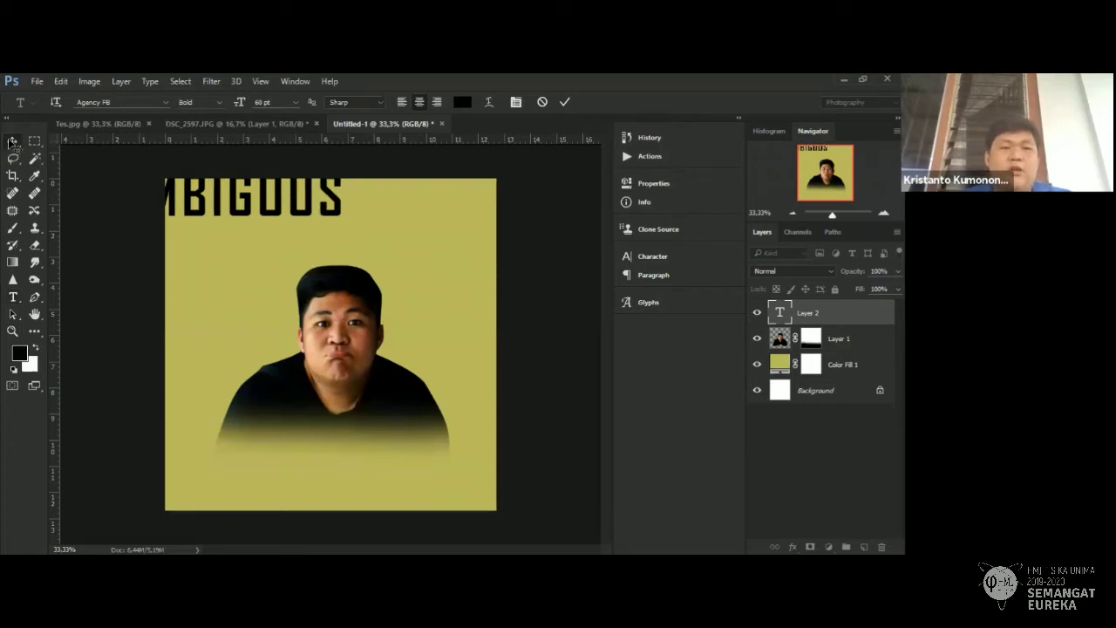
left_click(12, 142)
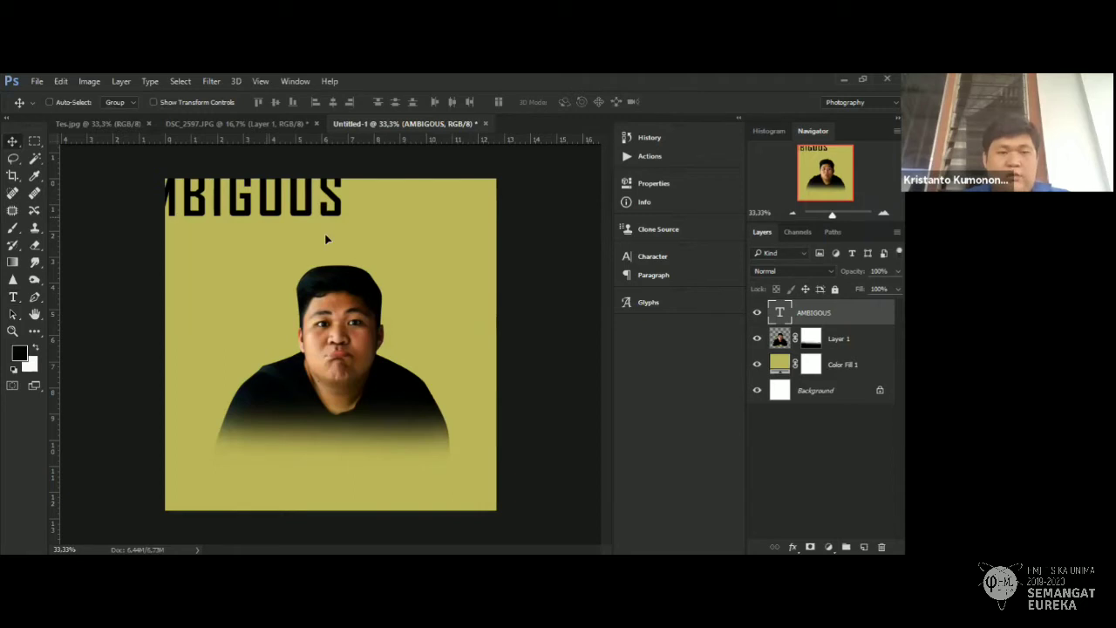
left_click_drag(326, 239, 346, 250)
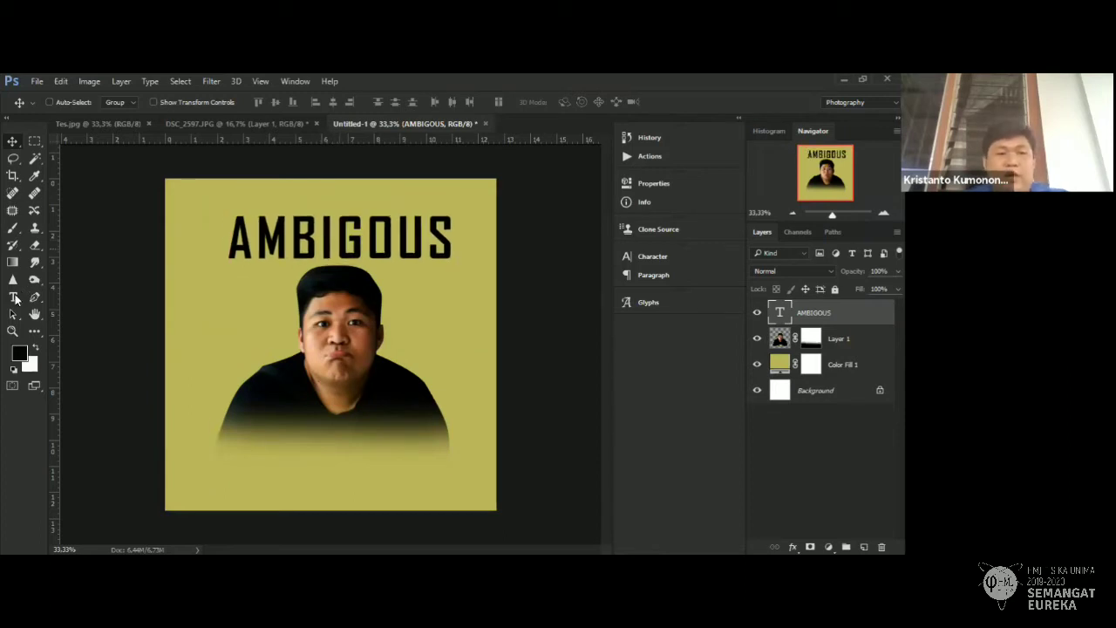
Recolour the whole AMBIGOUS text to the near-white colour fbf7f7.
left_click(14, 298)
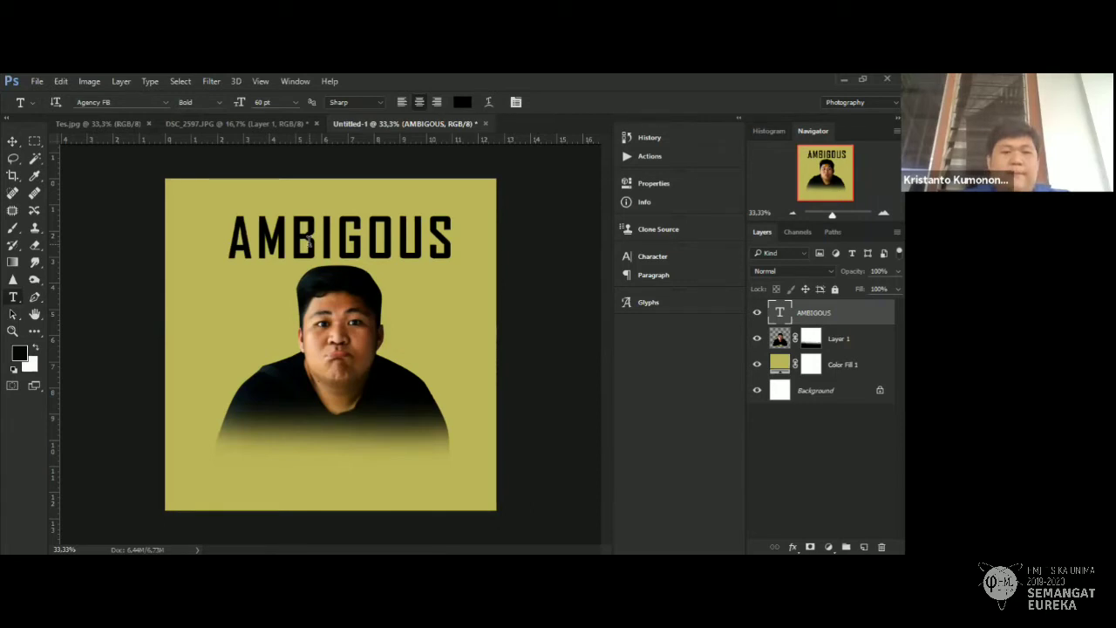
left_click(308, 242)
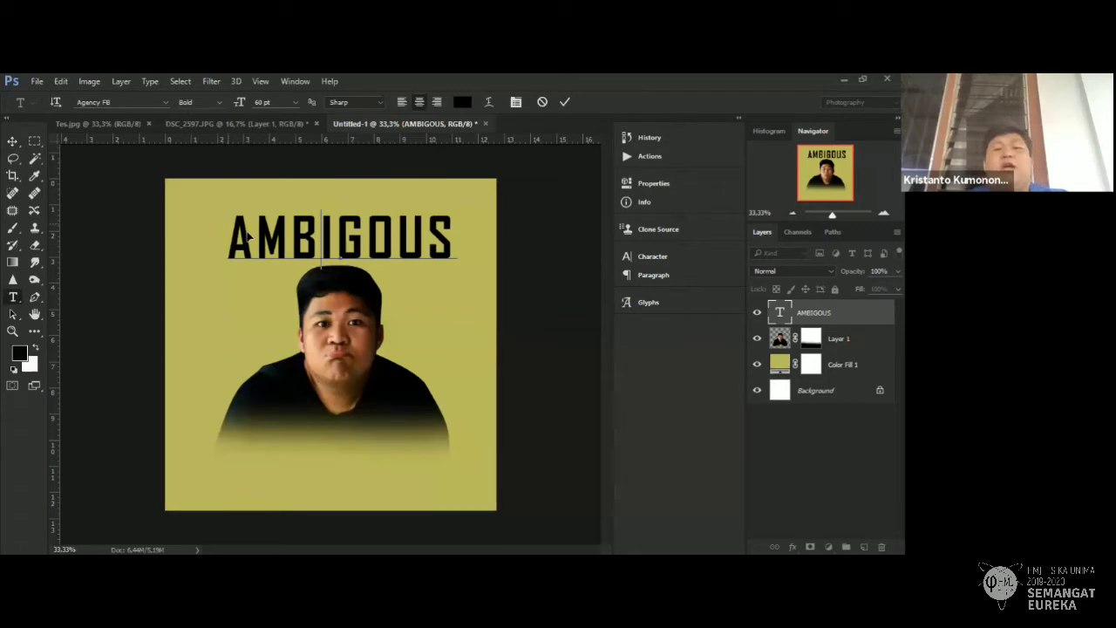
key("ctrl+a")
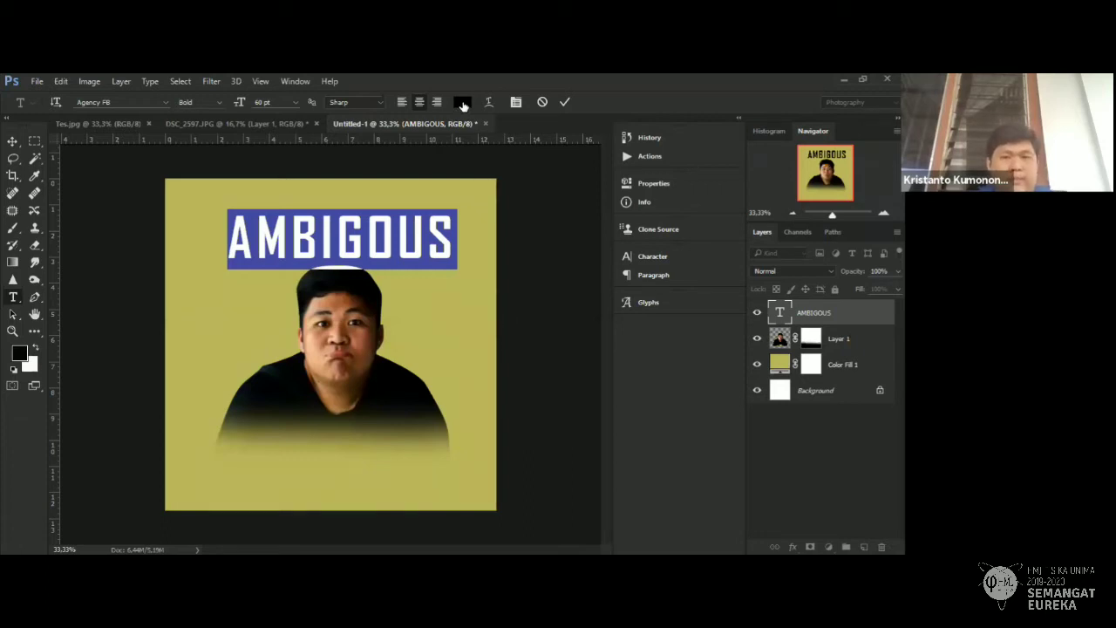
left_click(463, 103)
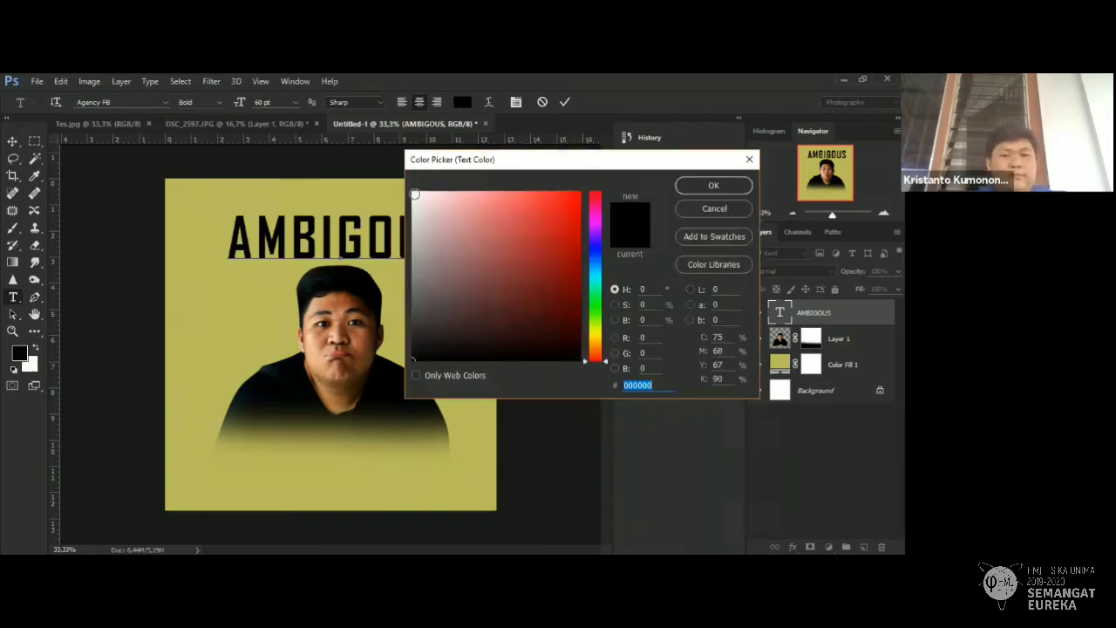
left_click(415, 193)
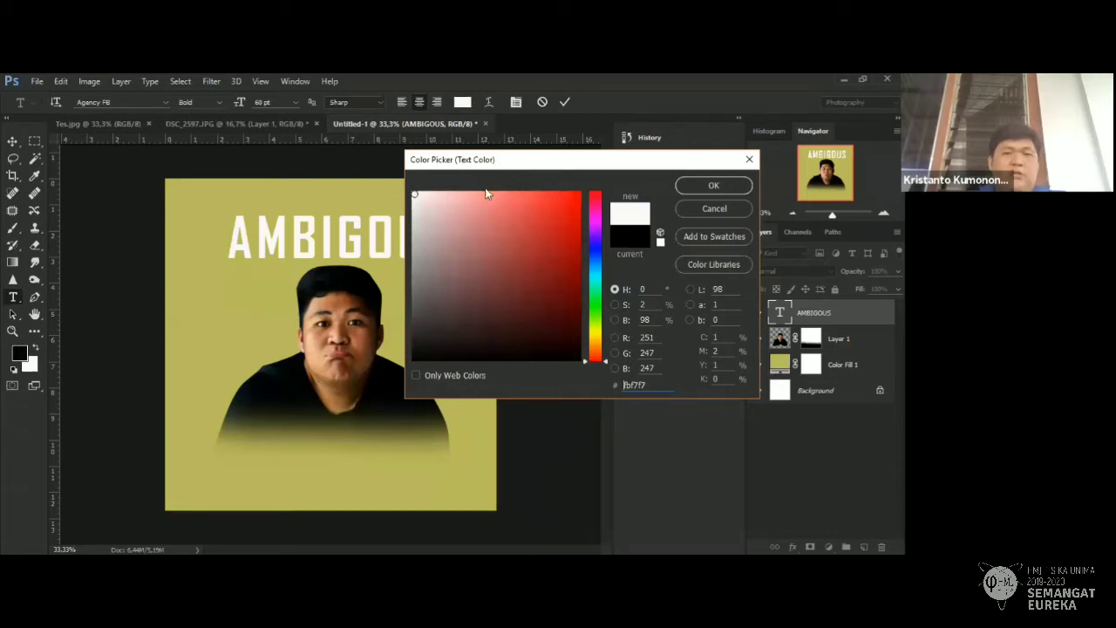
left_click_drag(704, 159, 482, 161)
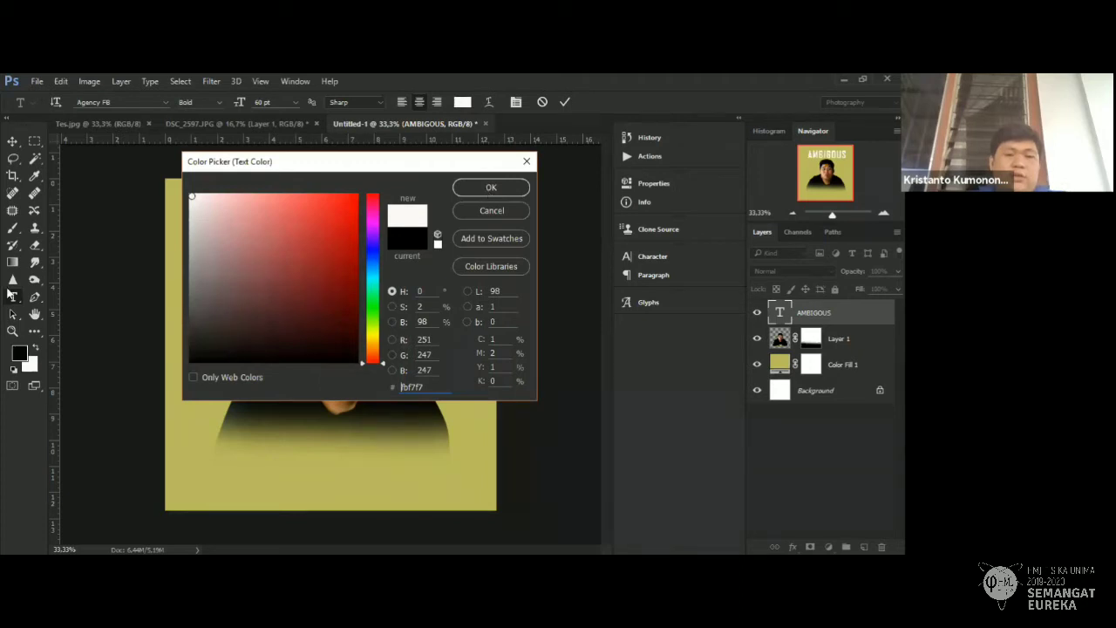
key("Return")
Move the AMBIGOUS text down so that it overlaps the top of the portrait's hair, nudging it slightly for position.
left_click(11, 142)
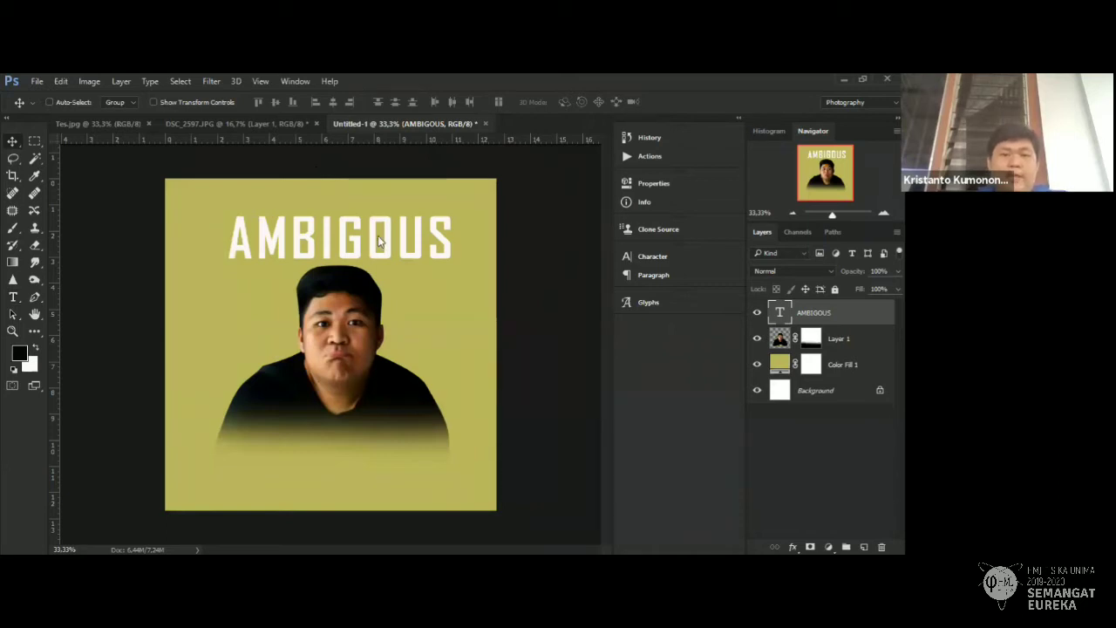
left_click_drag(378, 236, 372, 277)
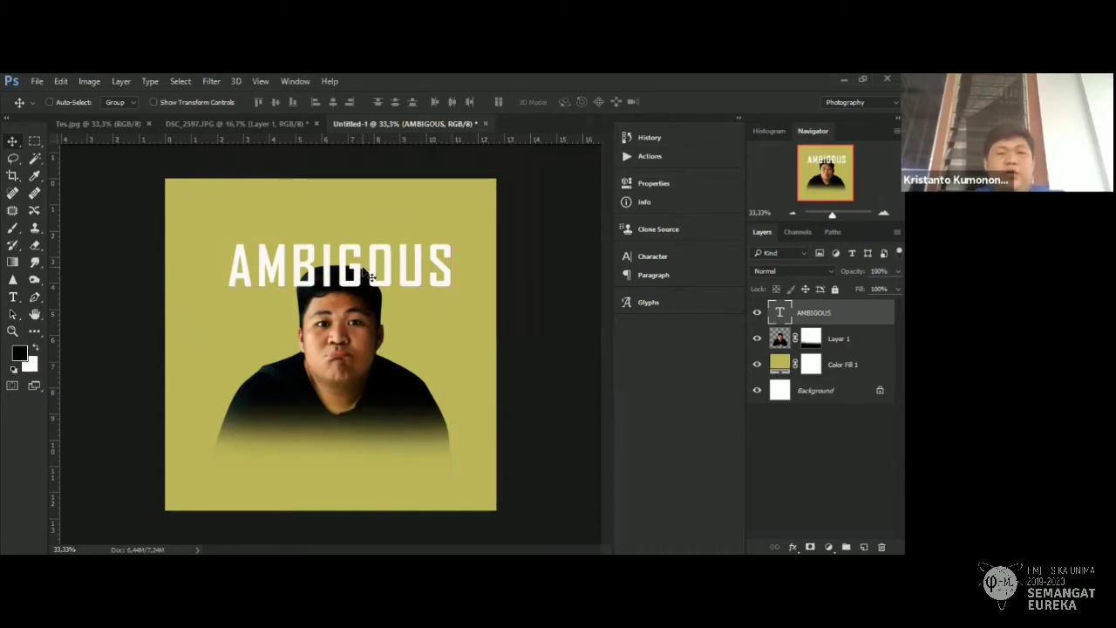
key("shift+Right")
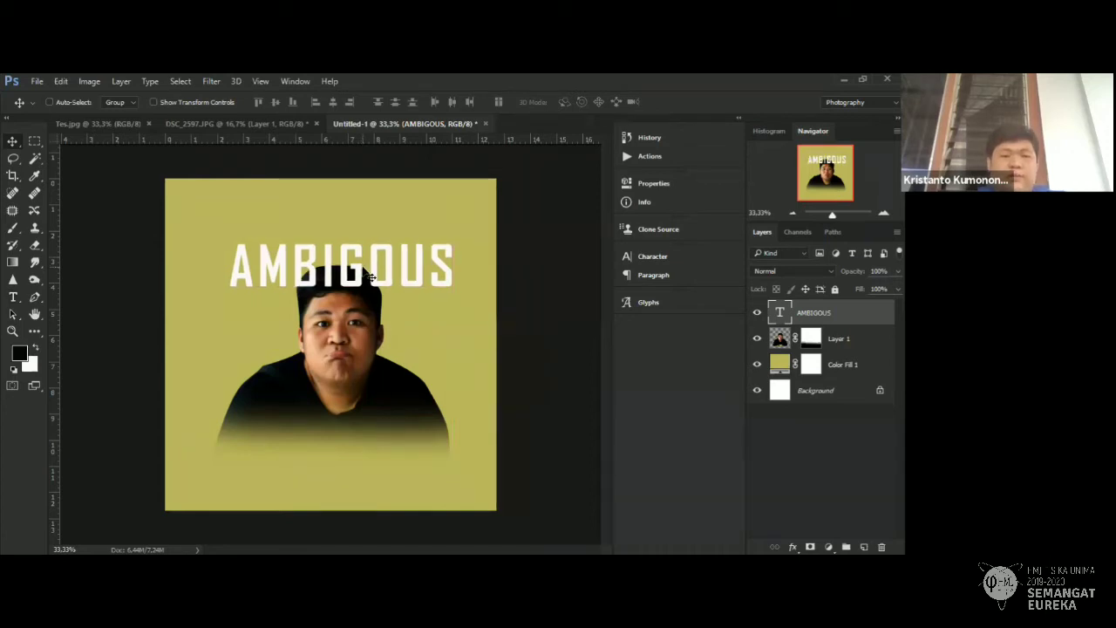
key("shift+Up")
key("shift+Up")
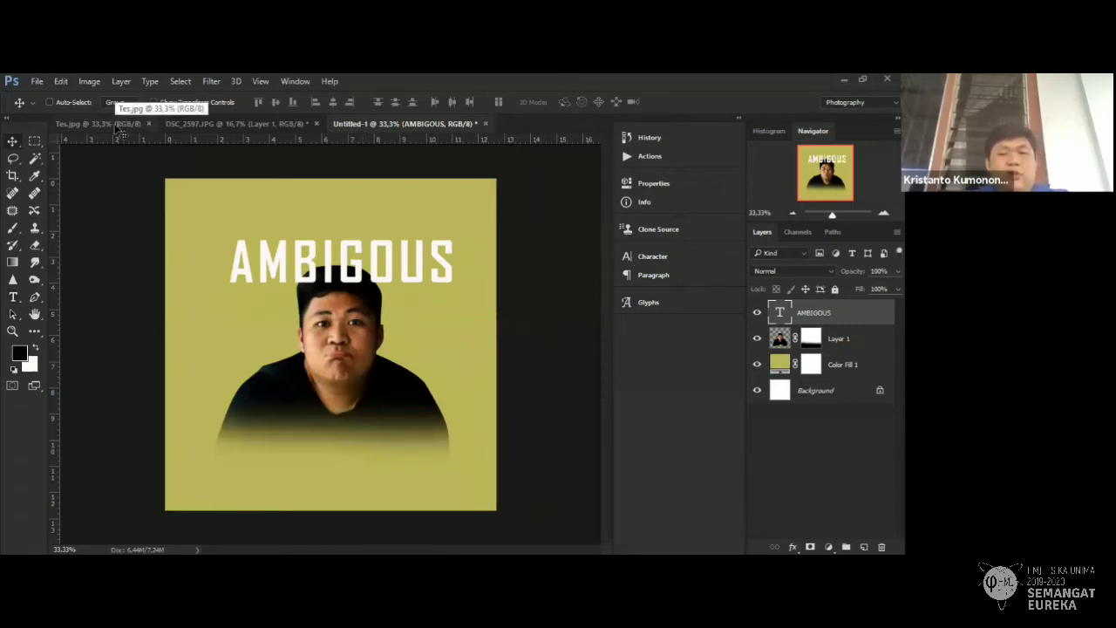
Stretch the AMBIGOUS text upward with Free Transform to about 130% height, keeping its width at 100%.
left_click(62, 82)
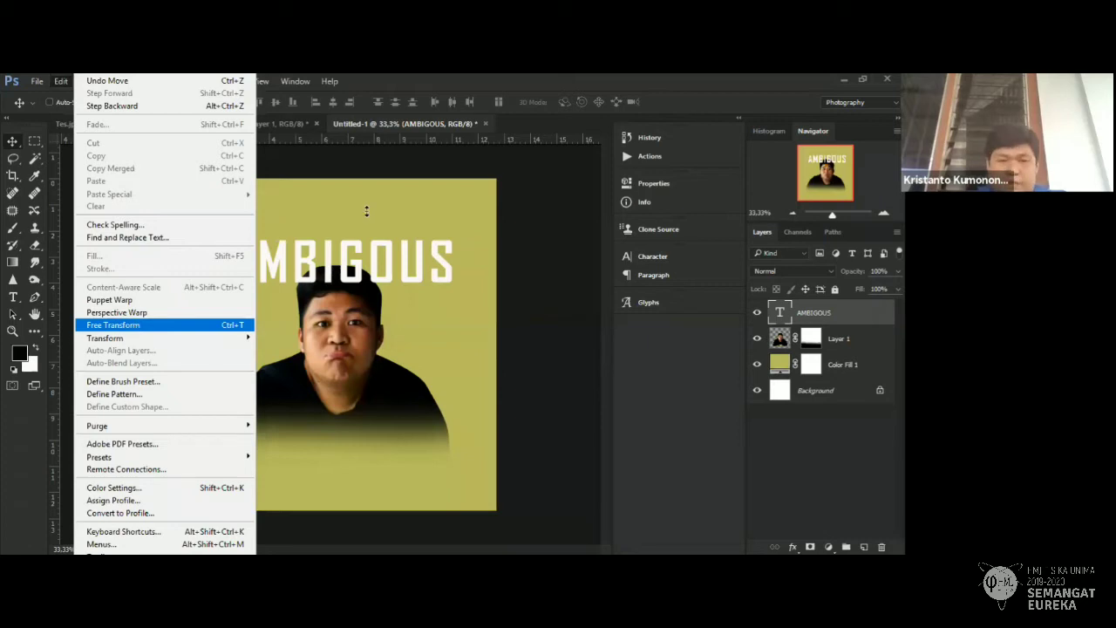
key("ctrl+t")
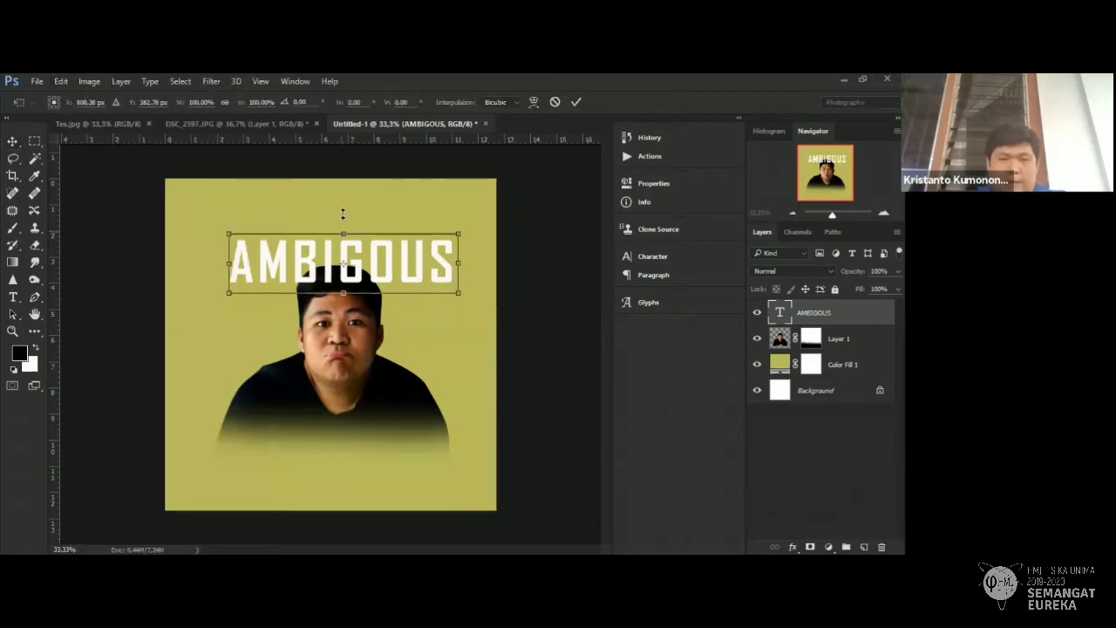
left_click_drag(343, 232, 343, 213)
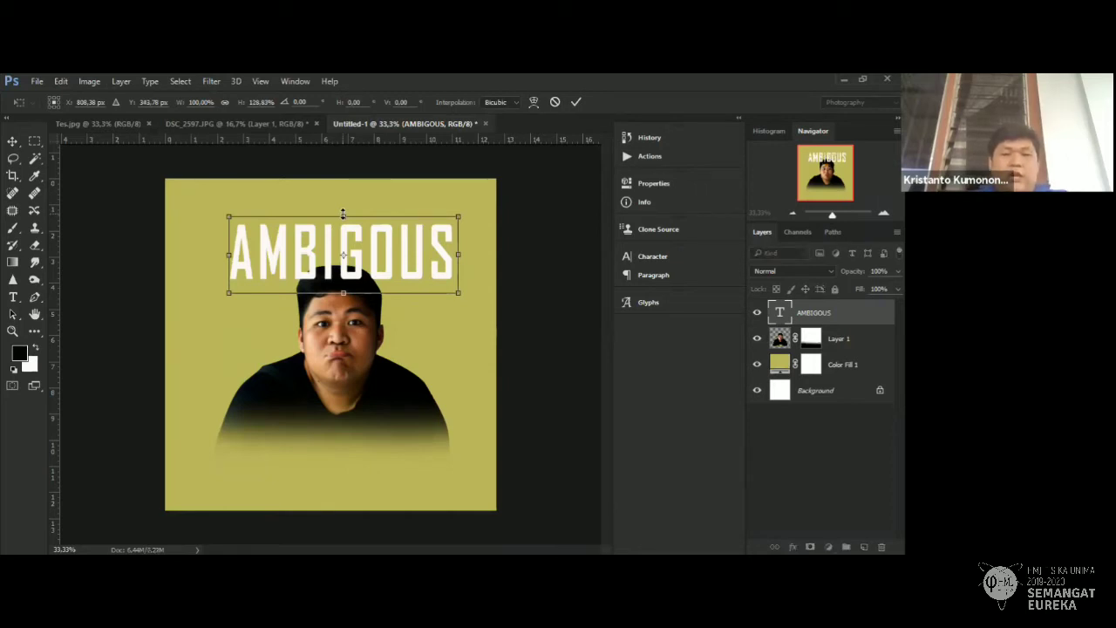
key("Return")
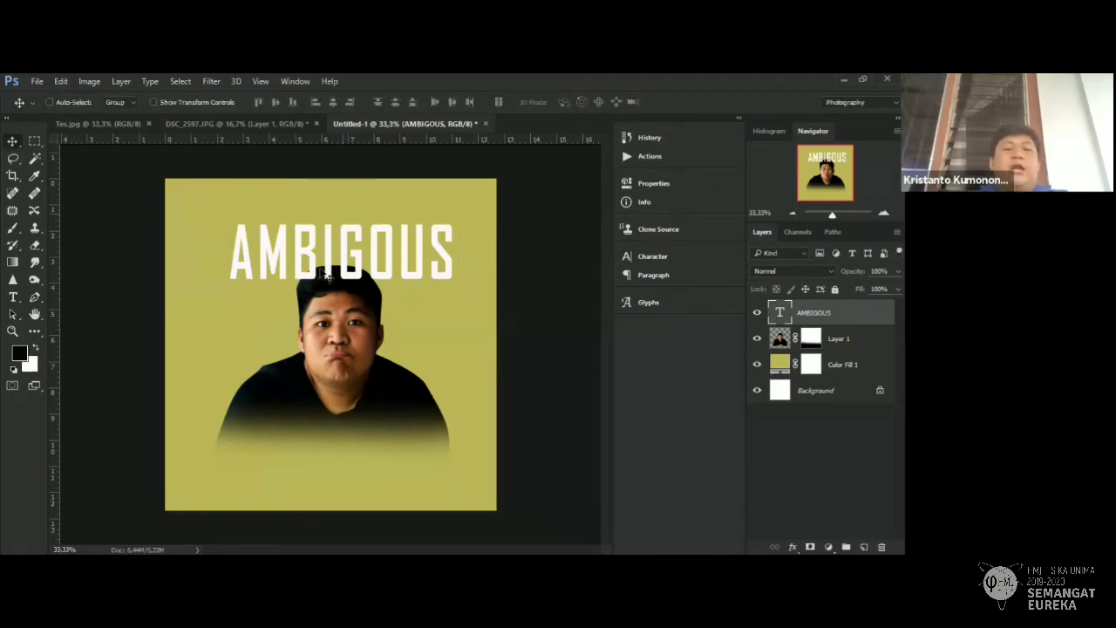
Compare the composition with the reference design in Tes.jpg, and return to the untitled document.
left_click(122, 126)
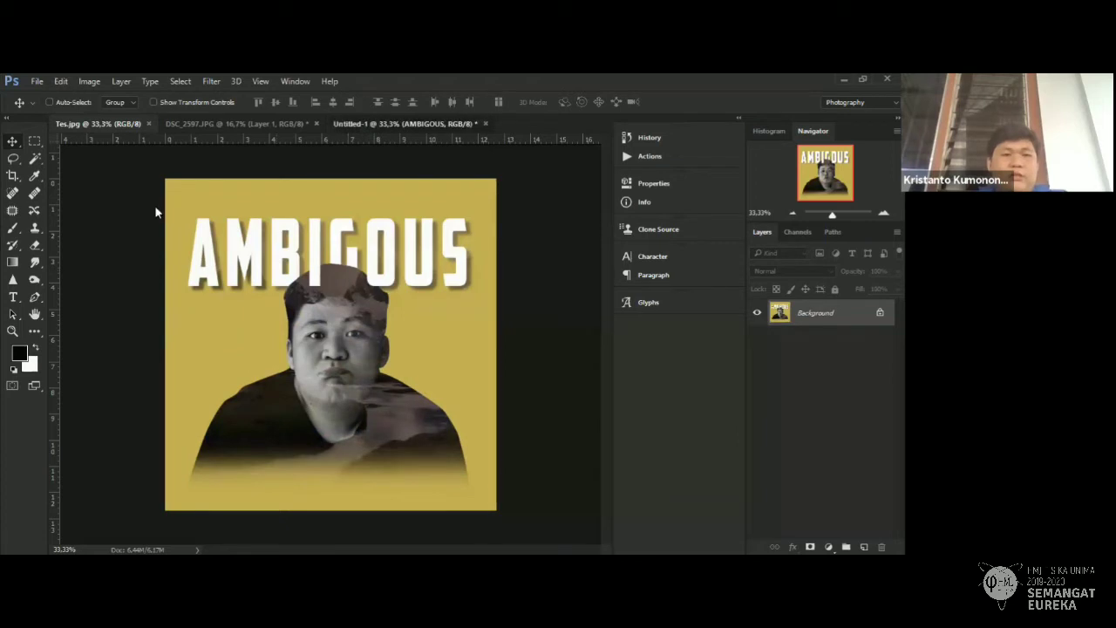
left_click(375, 124)
left_click(100, 123)
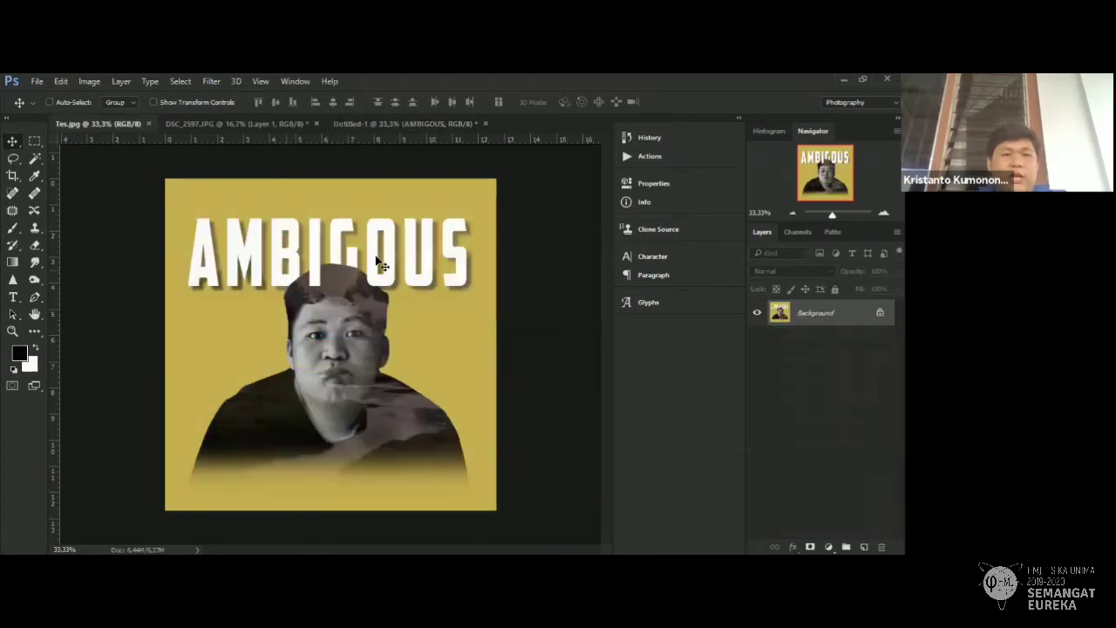
left_click(352, 124)
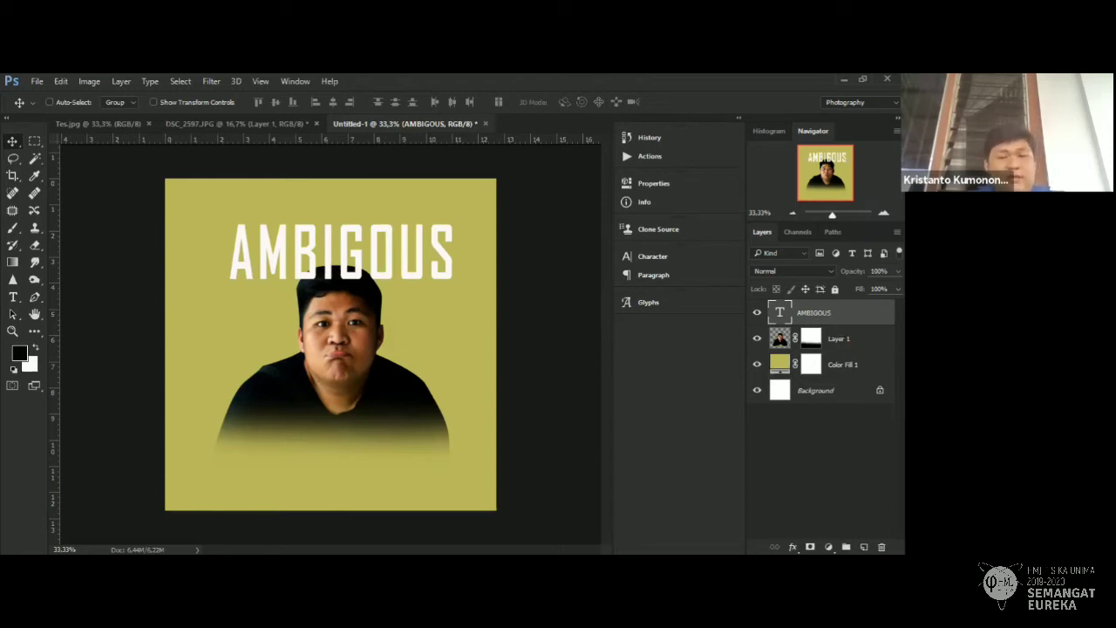
Add a layer mask to the AMBIGOUS text layer and ready a black brush reduced to 80 px for masking.
left_click(810, 547)
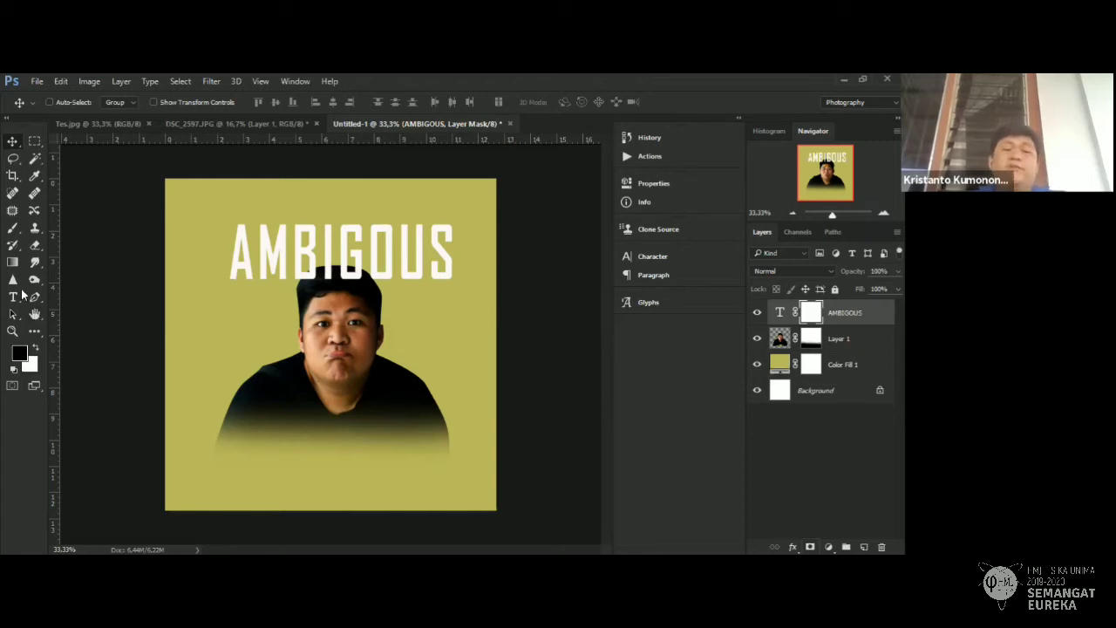
left_click(13, 229)
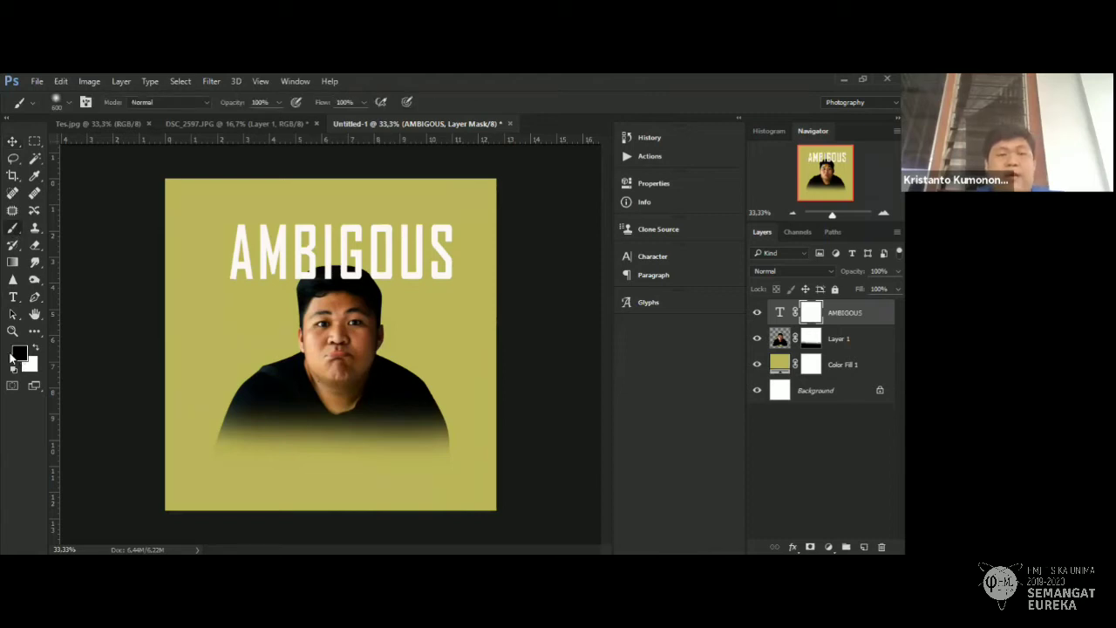
key("z")
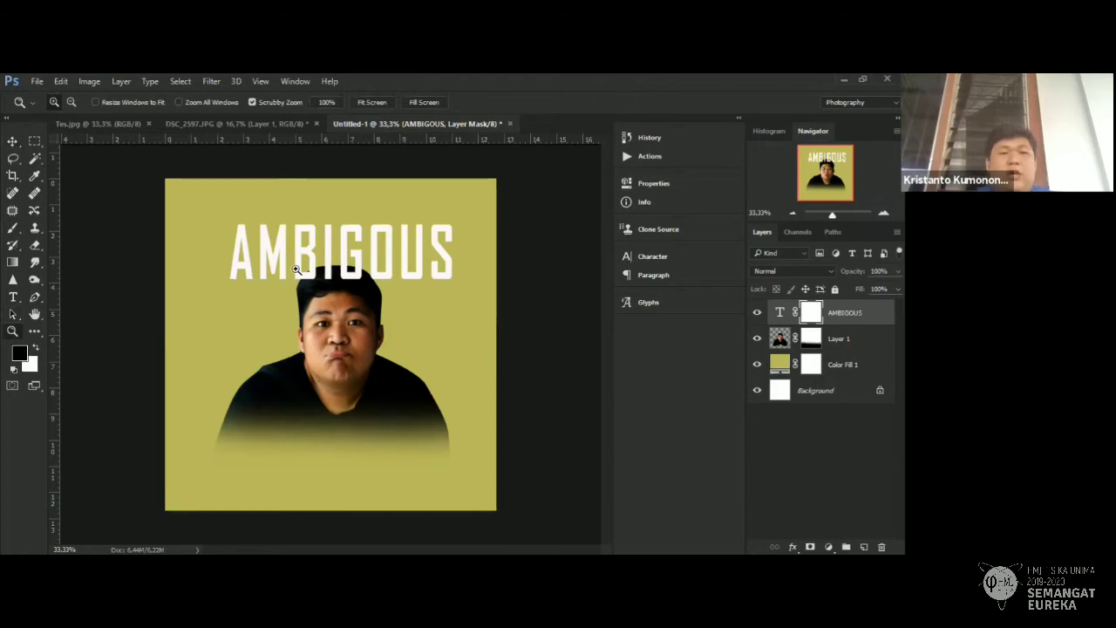
left_click_drag(296, 270, 333, 279)
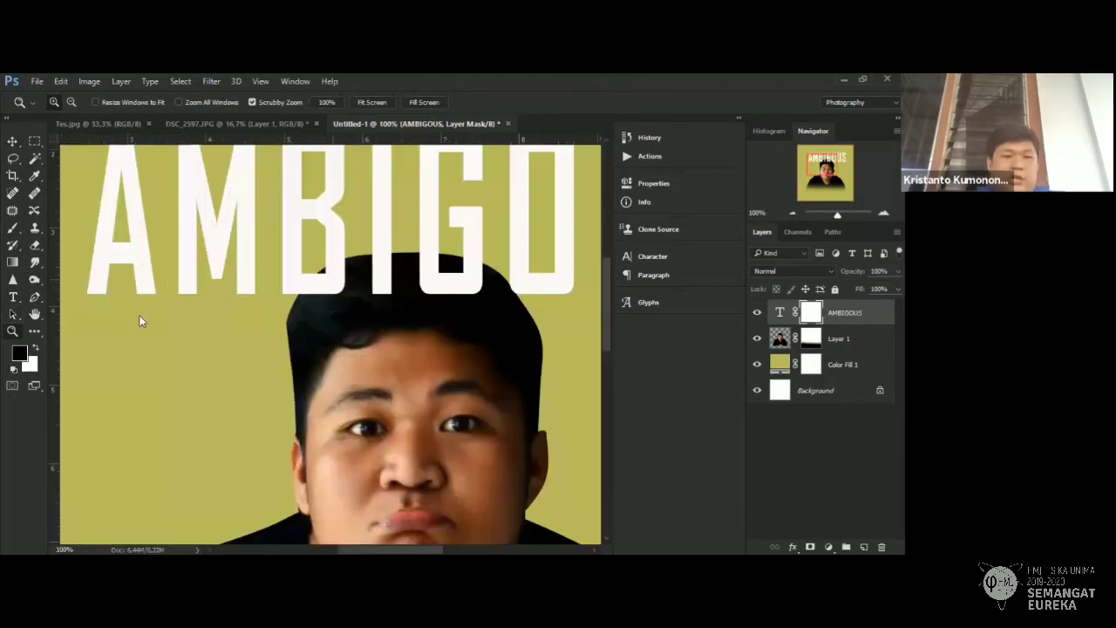
left_click(17, 232)
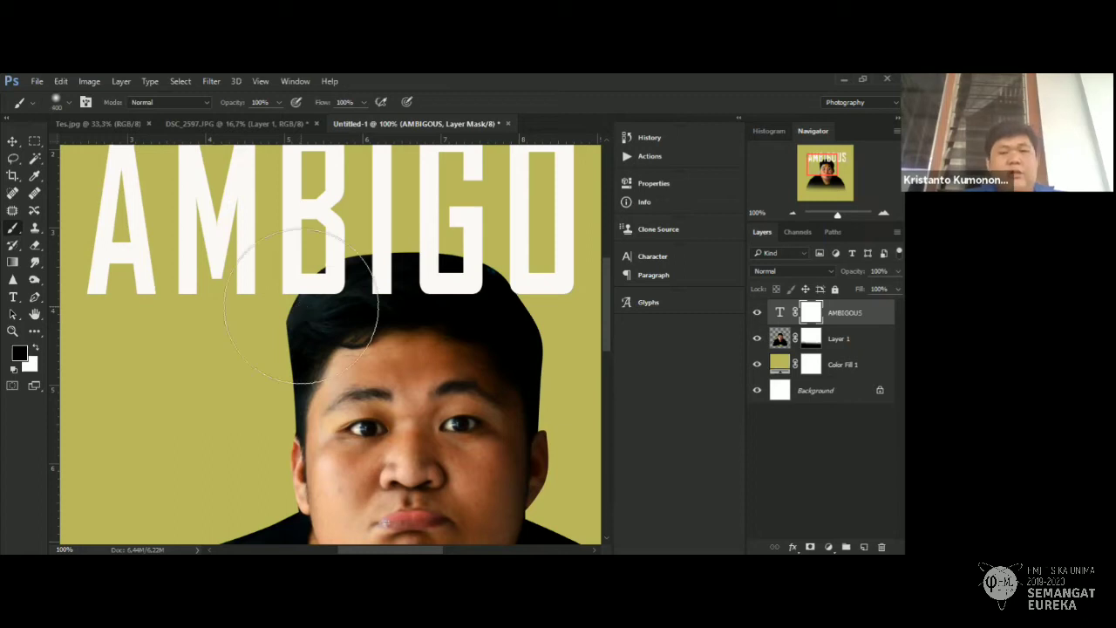
key("bracketleft")
key("bracketleft")
key("bracketleft")
key("bracketleft")
key("bracketleft")
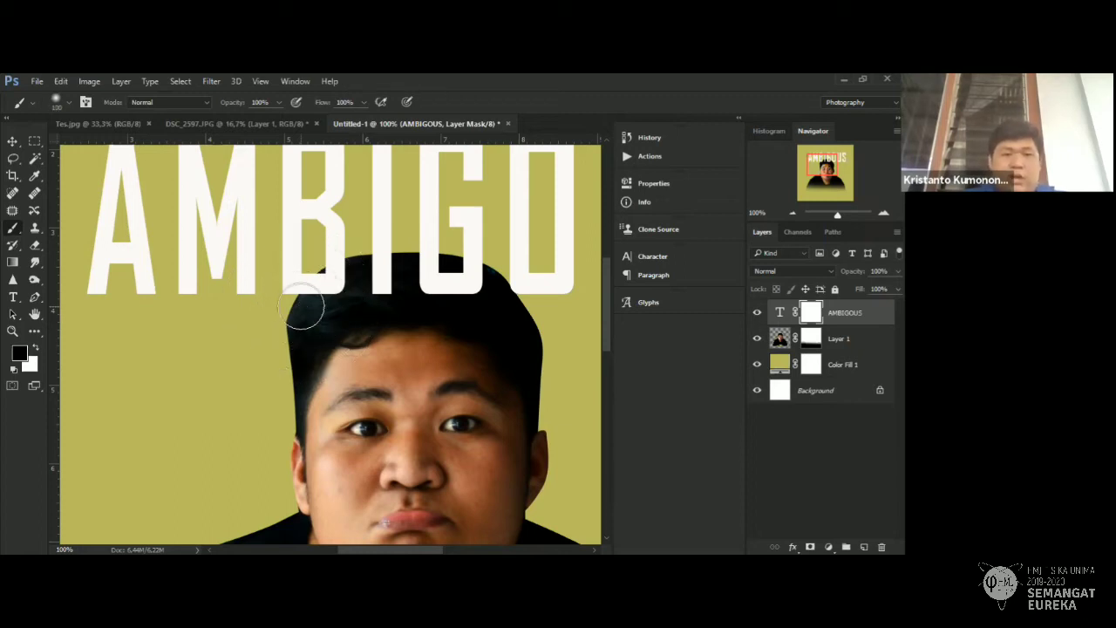
key("bracketleft")
key("bracketleft")
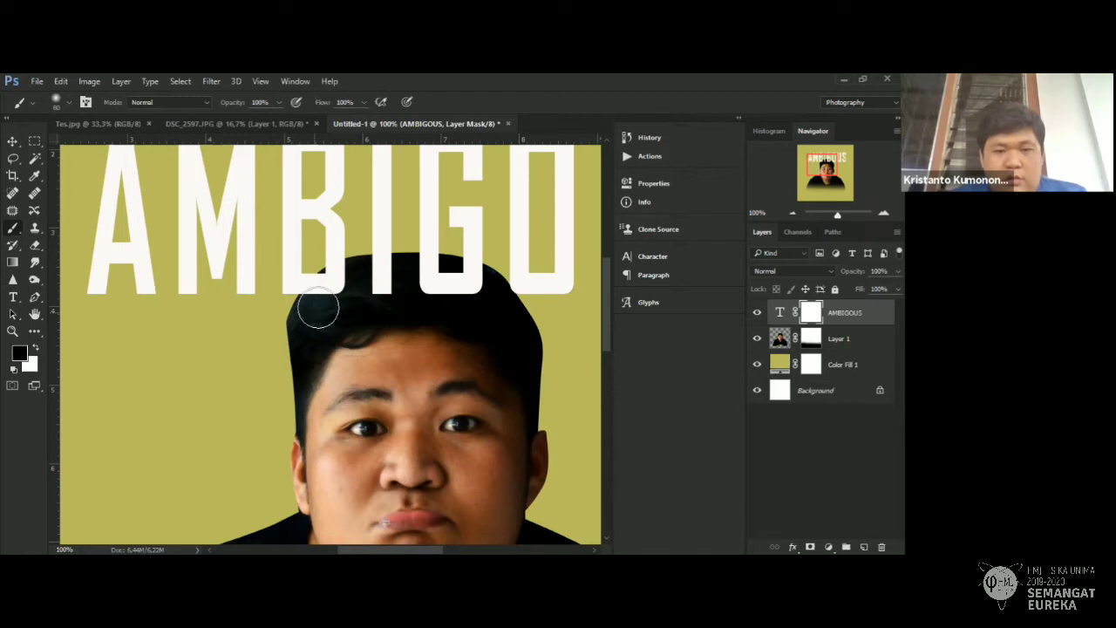
Paint black on the text mask to hide the parts of B and G overlapping the hair, keeping the I in front.
left_click_drag(318, 310, 336, 293)
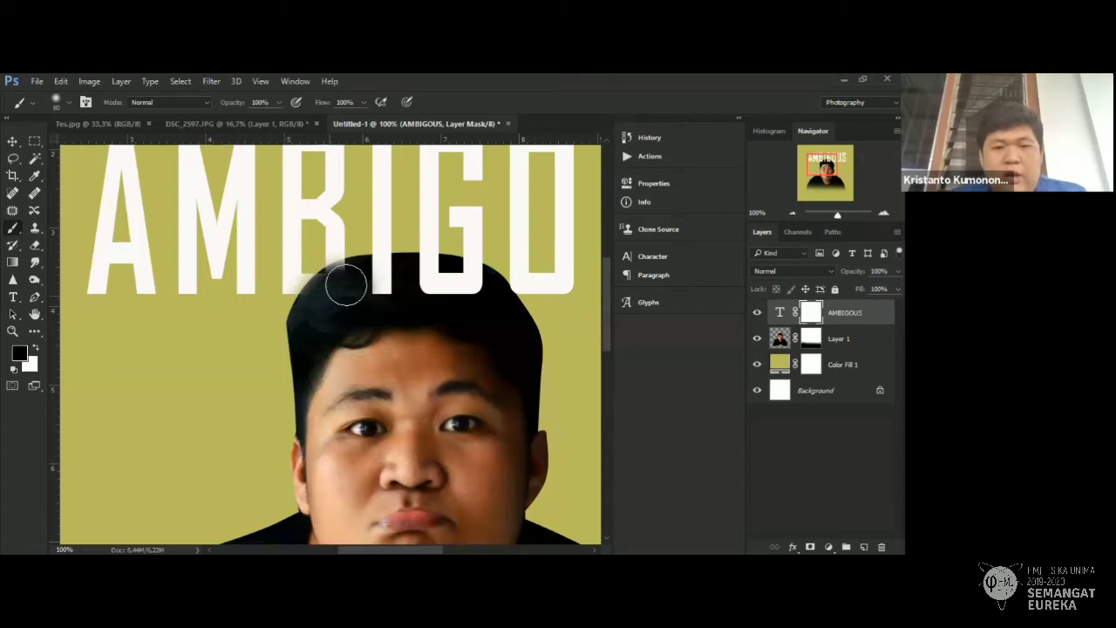
left_click_drag(346, 285, 346, 287)
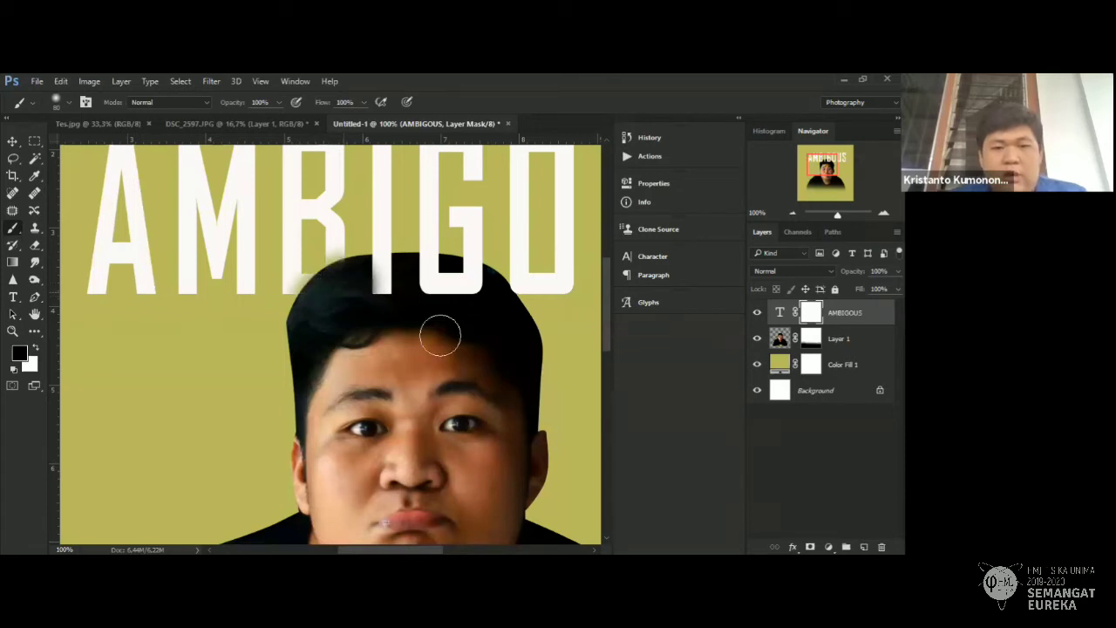
left_click_drag(436, 309, 428, 281)
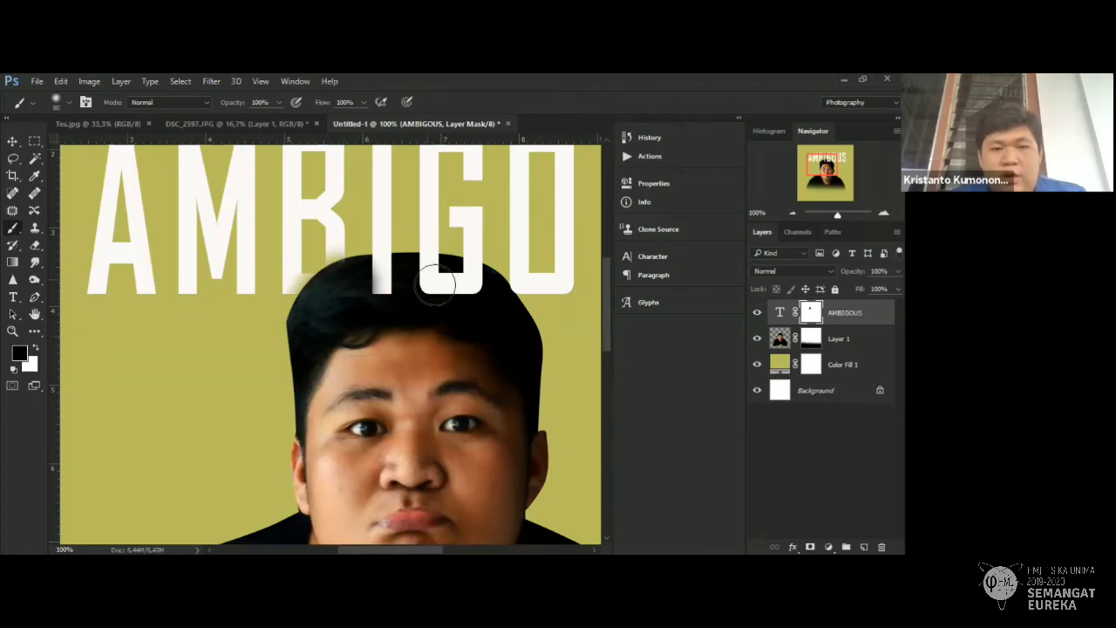
mouse_move(425, 281)
left_mouse_down()
mouse_move(478, 300)
mouse_move(466, 279)
mouse_move(431, 275)
left_mouse_up()
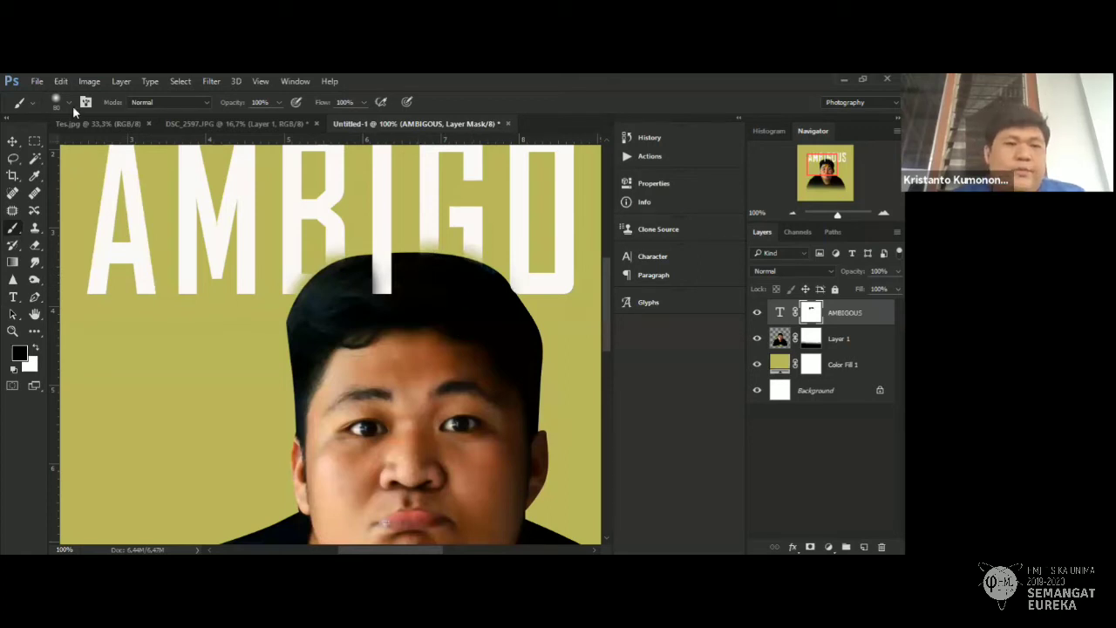
key("z")
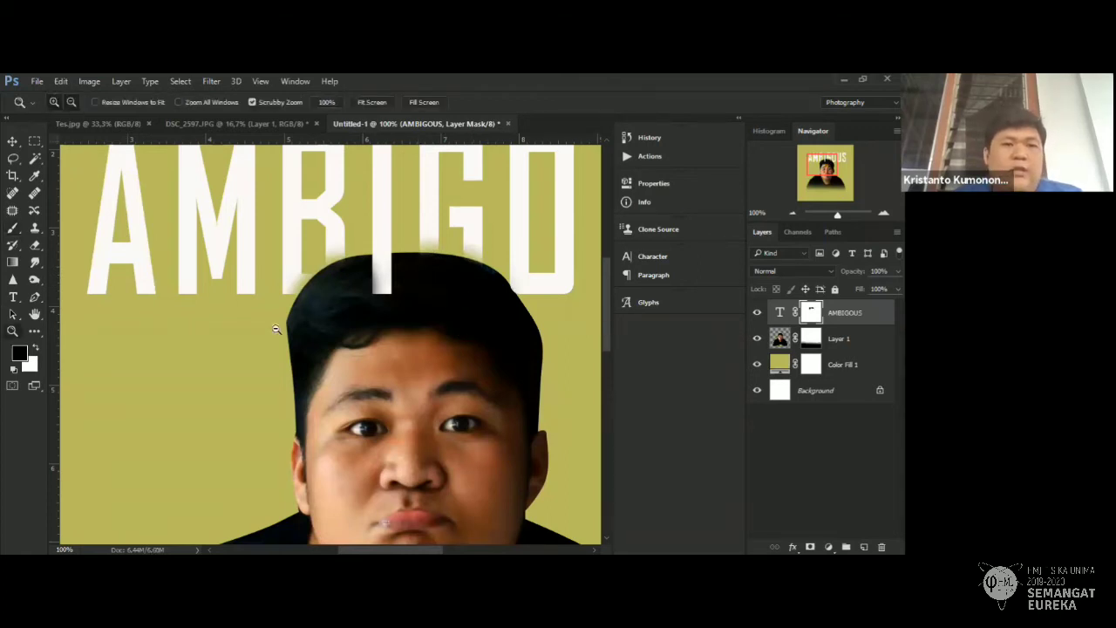
left_click(276, 328, "alt")
left_click(275, 329, "alt")
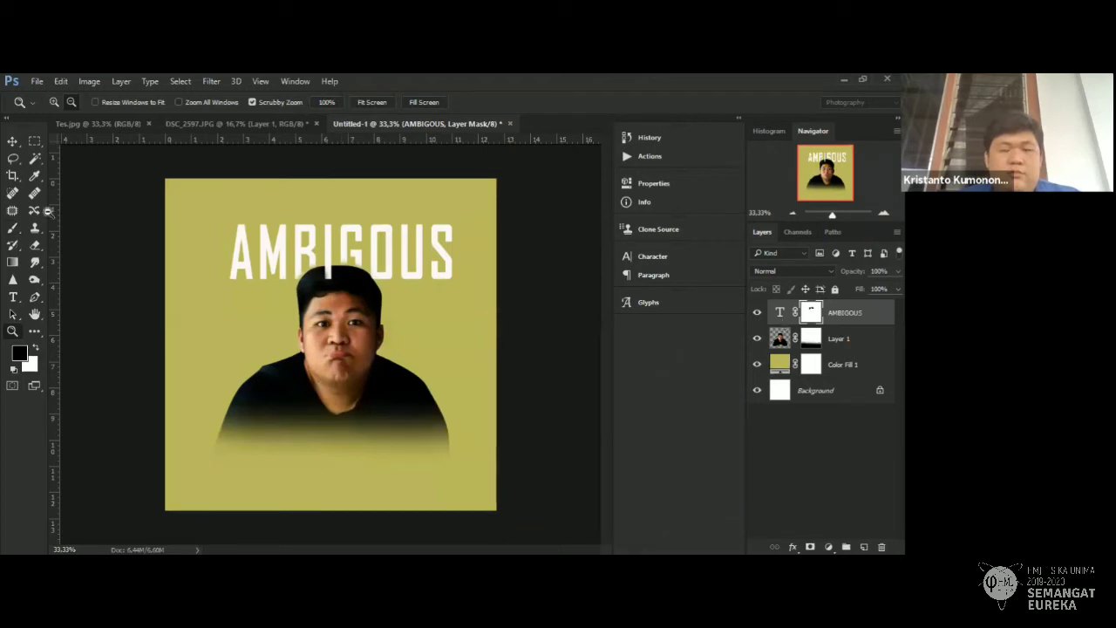
Add a drop shadow to the AMBIGOUS text layer with its lighting angle set to 123°.
left_click(12, 141)
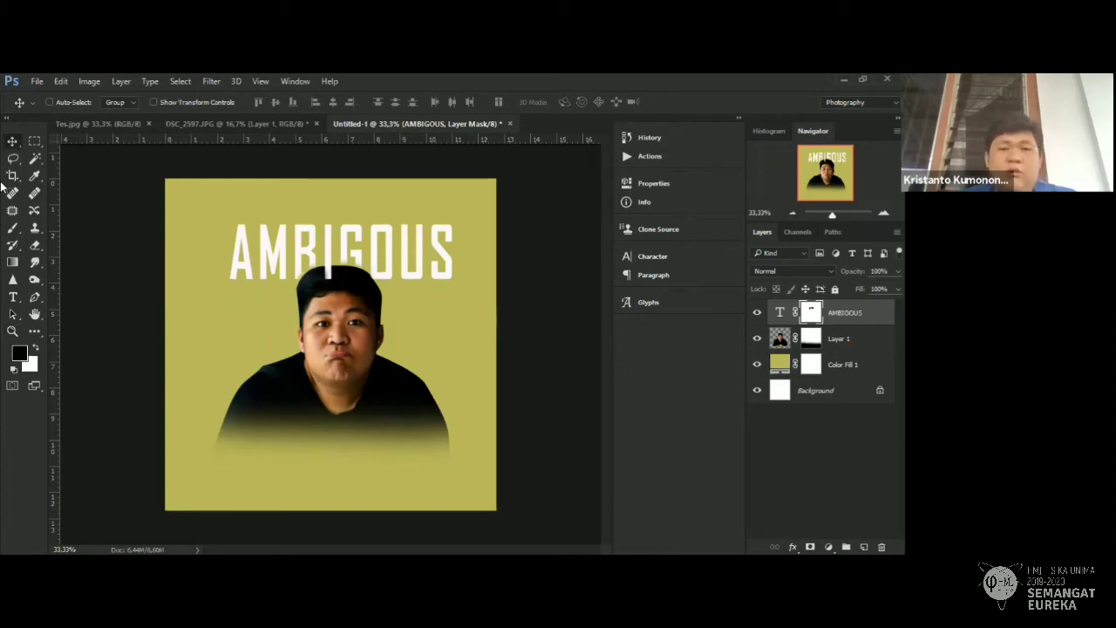
left_click(843, 318)
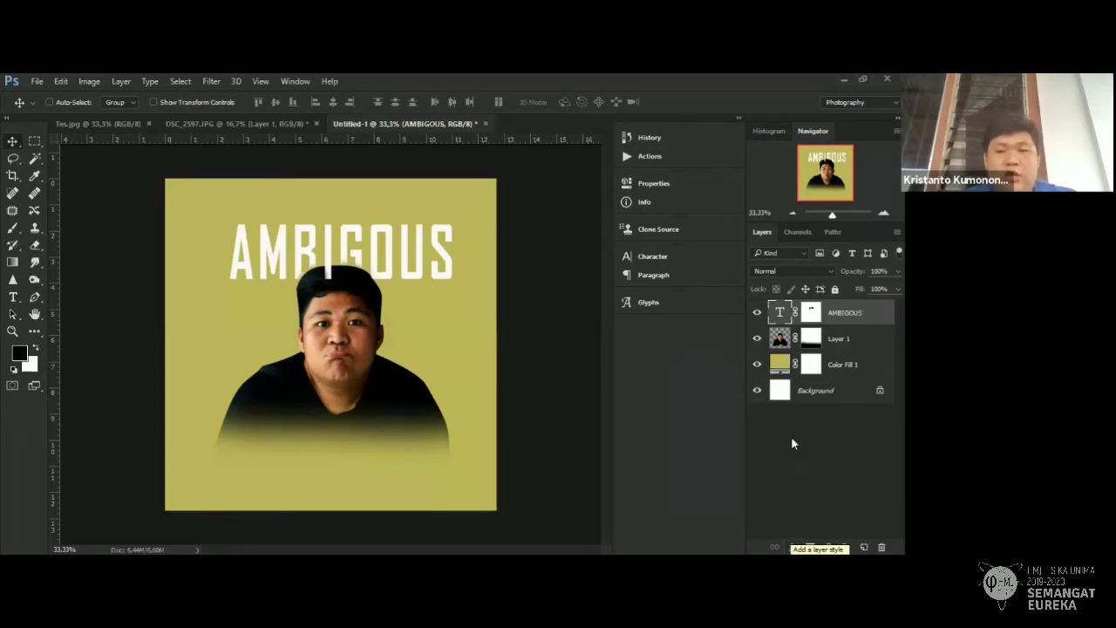
left_click(791, 547)
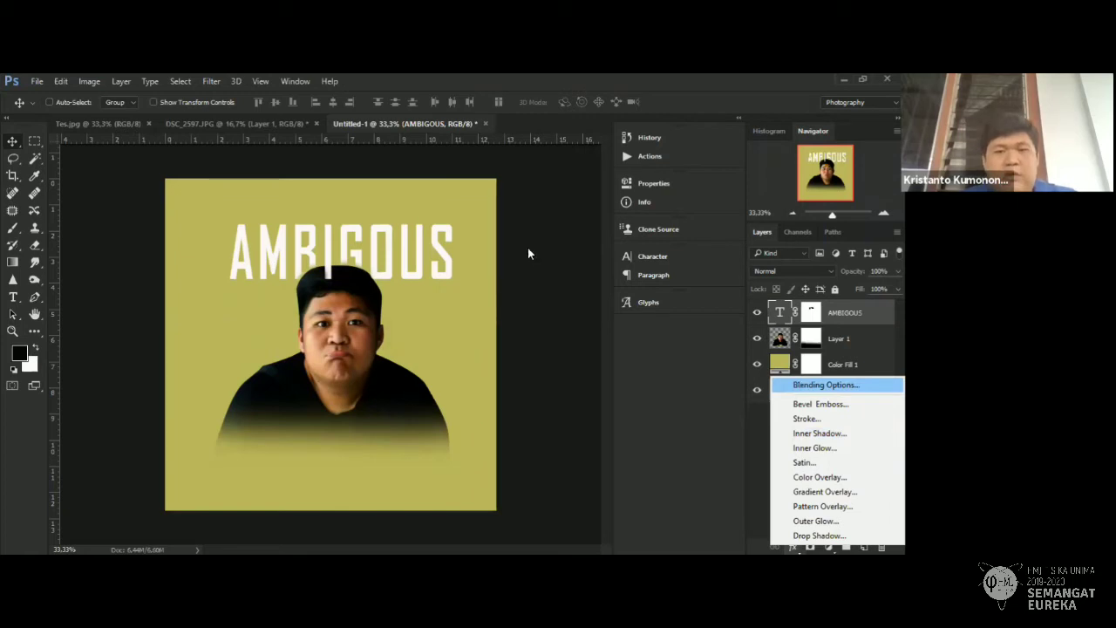
key("Return")
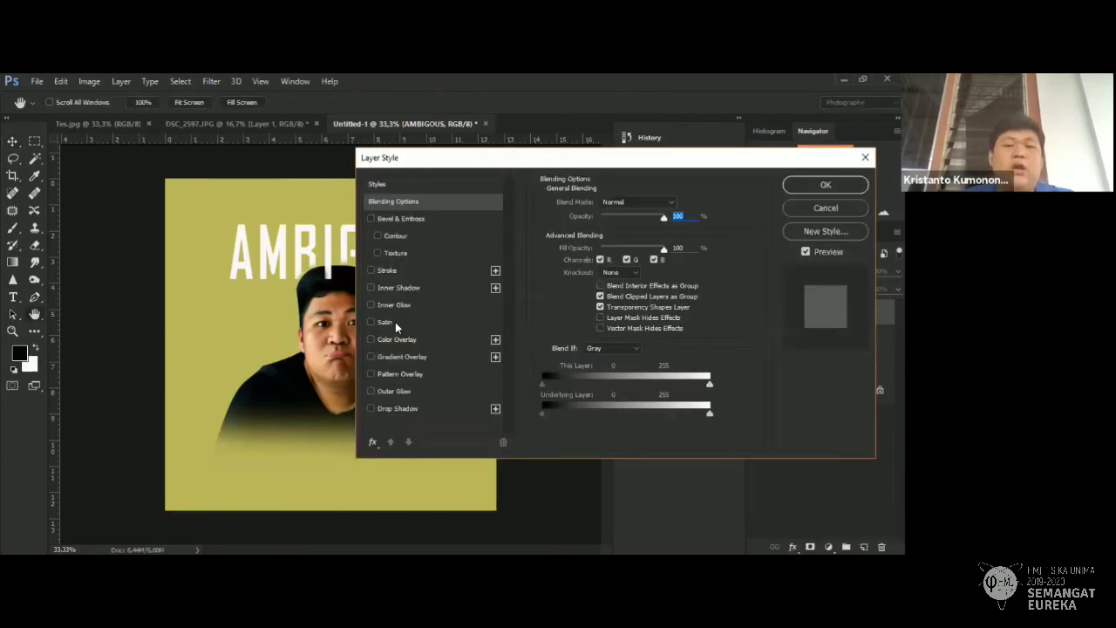
left_click(397, 407)
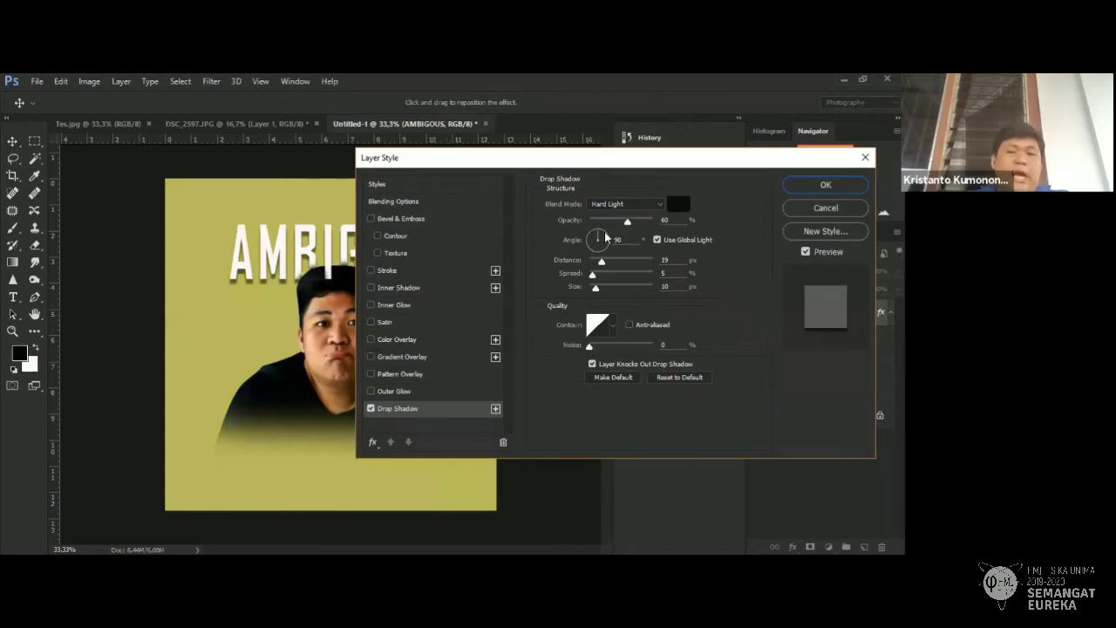
left_click_drag(606, 237, 602, 238)
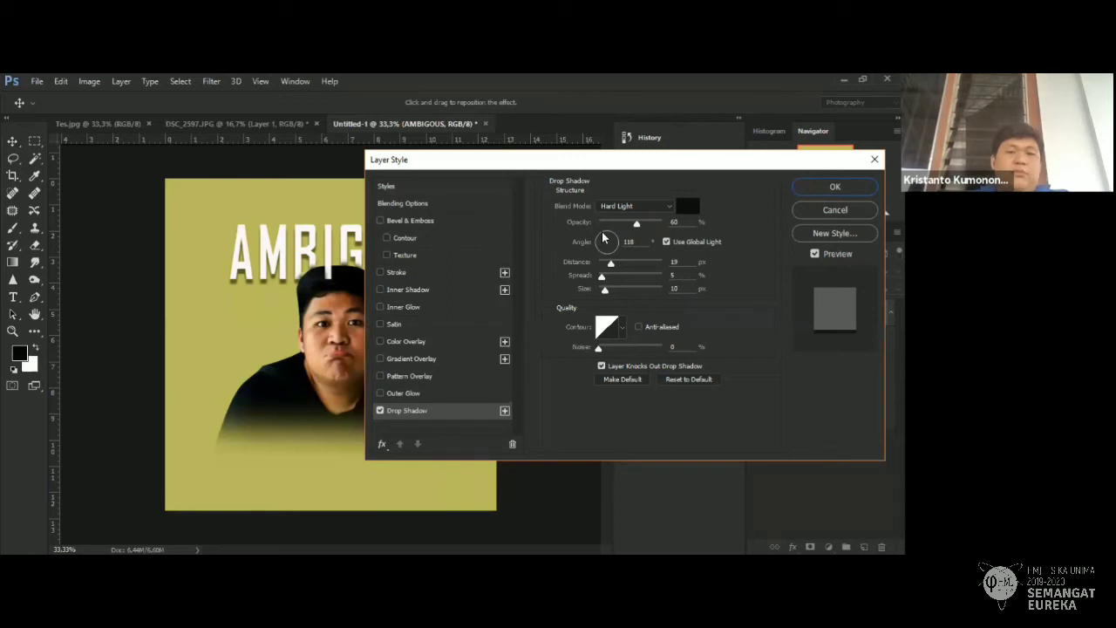
left_click(601, 237)
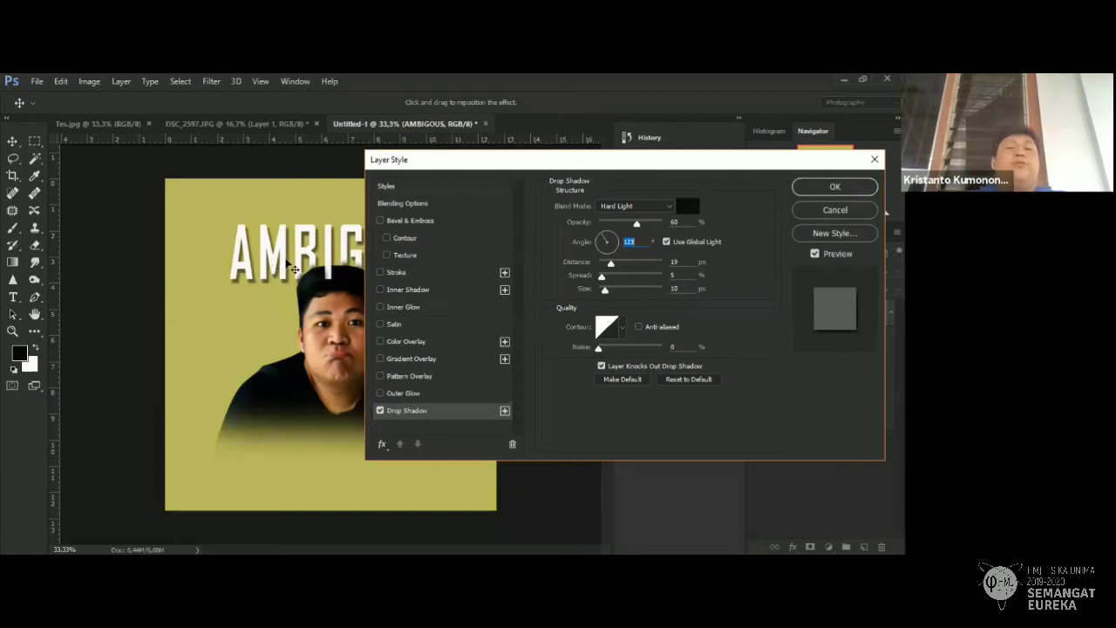
key("Return")
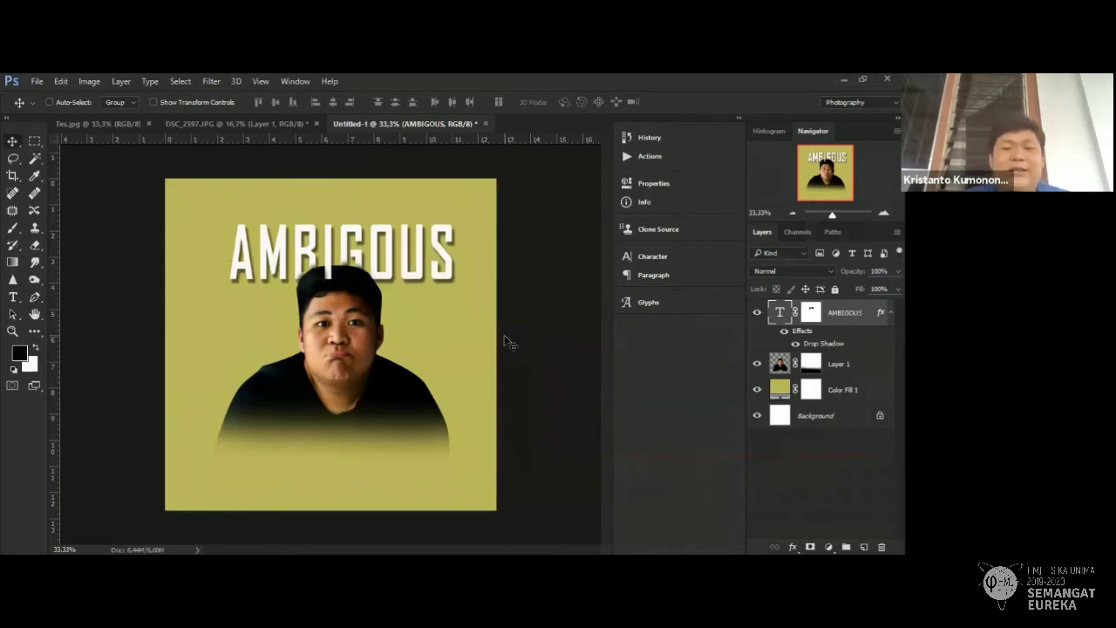
Duplicate the portrait layer Layer 1 and hide the original beneath the copy.
left_click(835, 371)
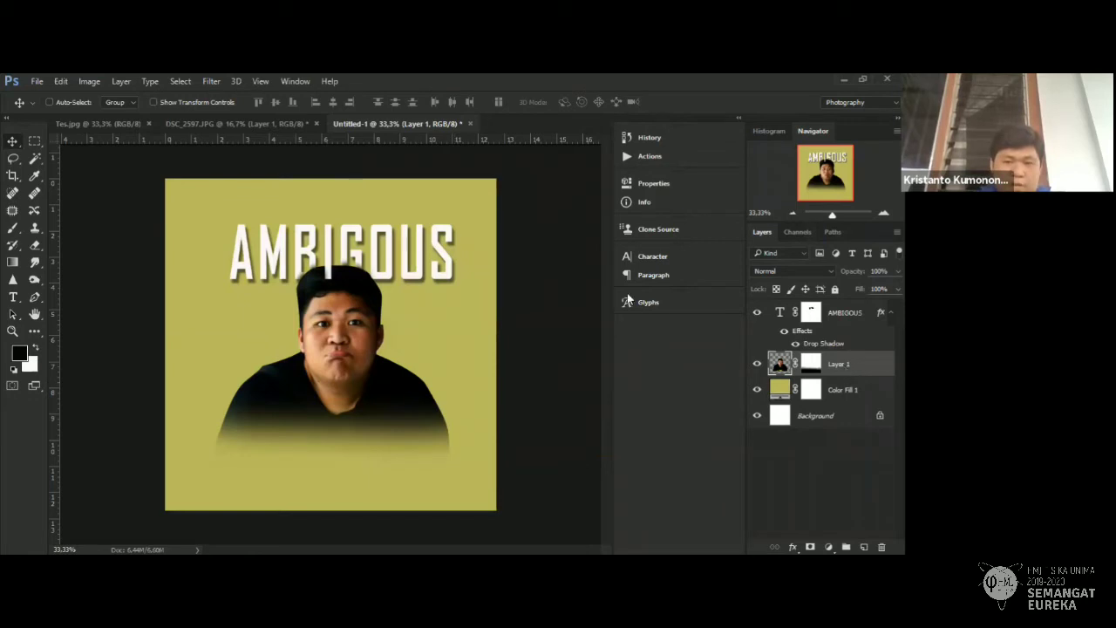
right_click(843, 365)
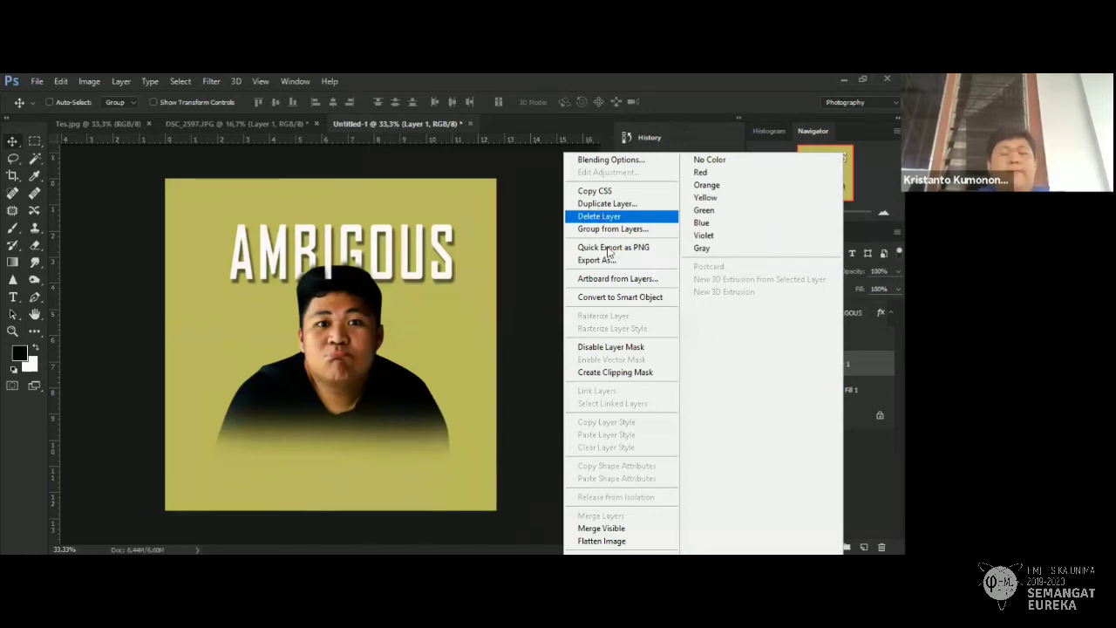
key("ctrl+j")
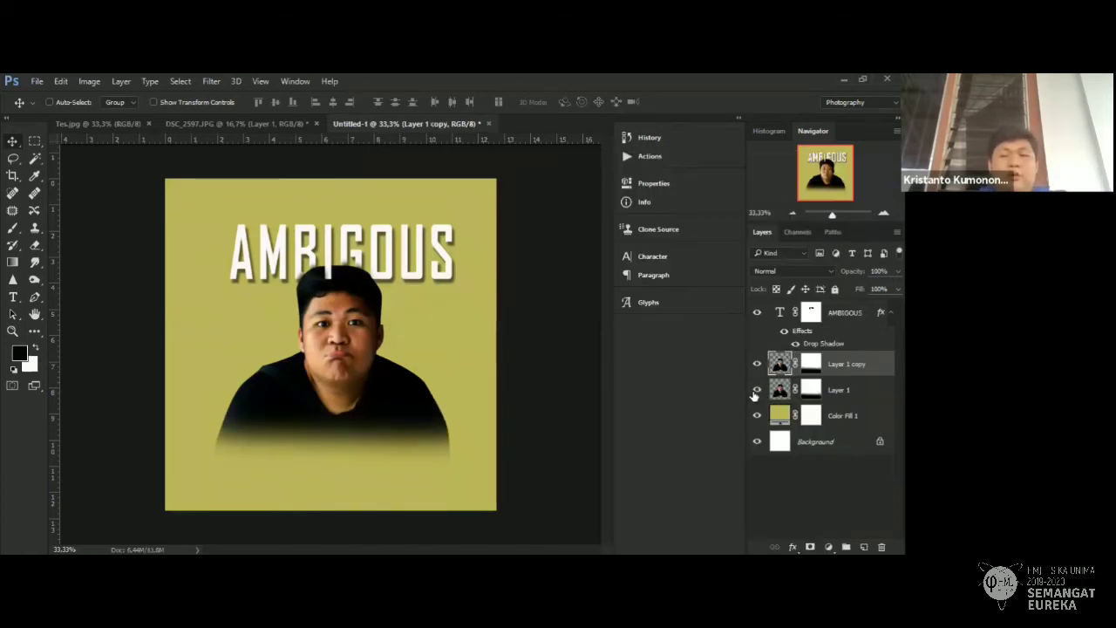
left_click(862, 400)
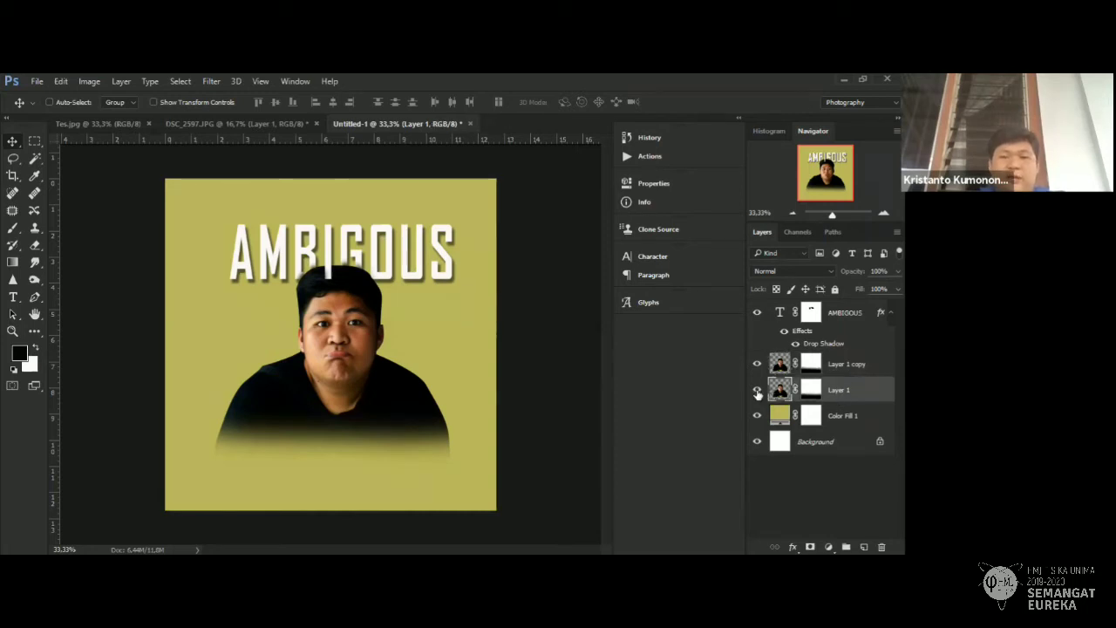
left_click(757, 391)
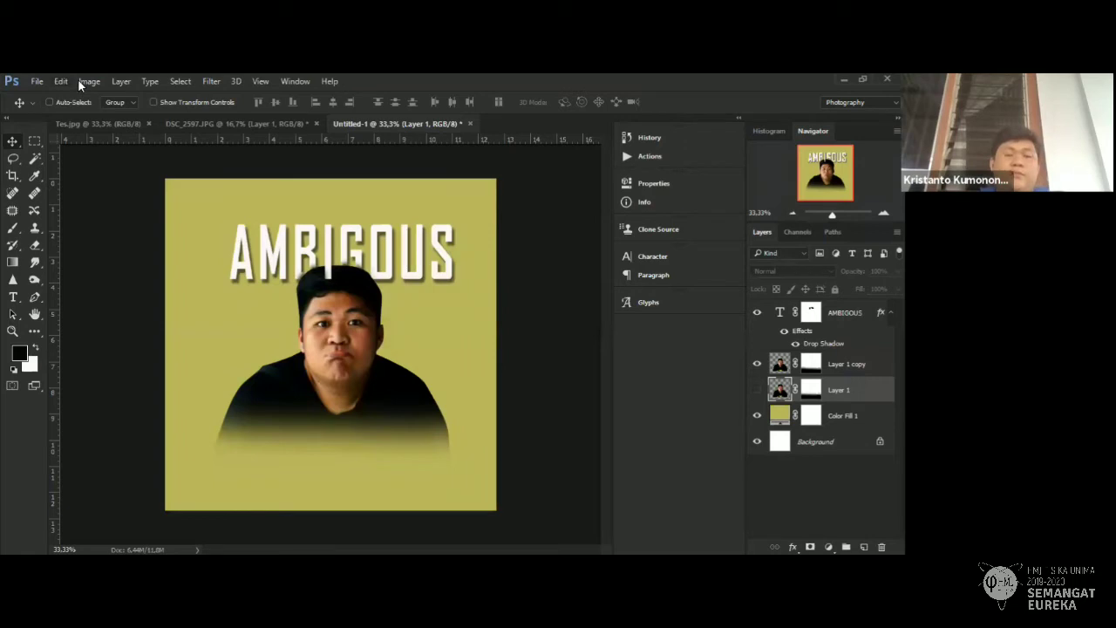
Start a Black & White adjustment on Layer 1 copy and set Cyans to -72, Blues to 17 and Magentas to -115.
left_click(846, 367)
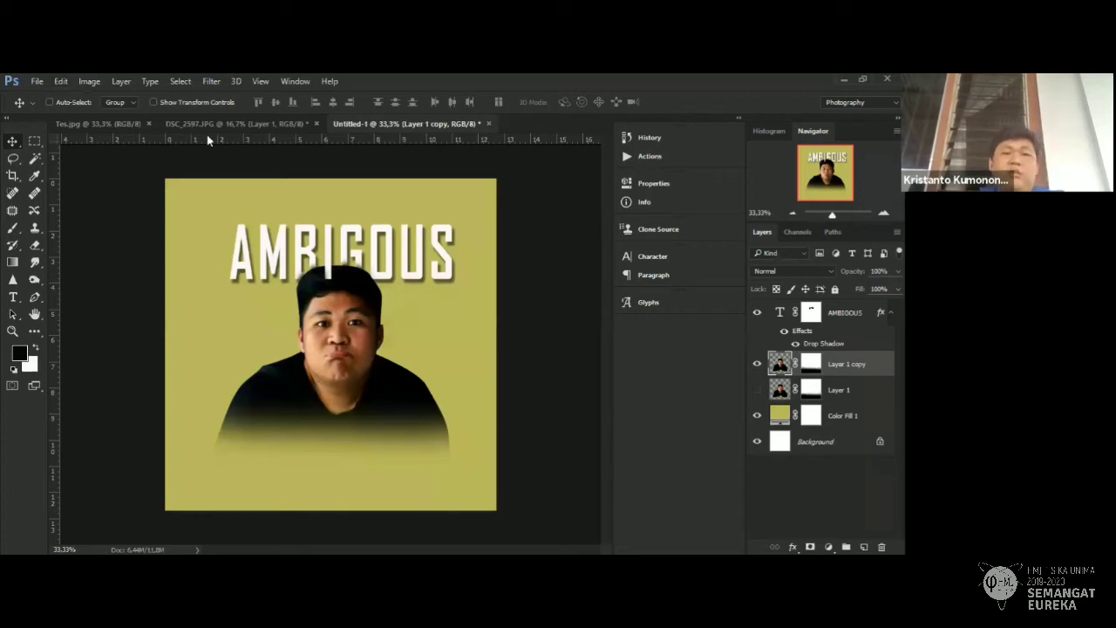
left_click(87, 81)
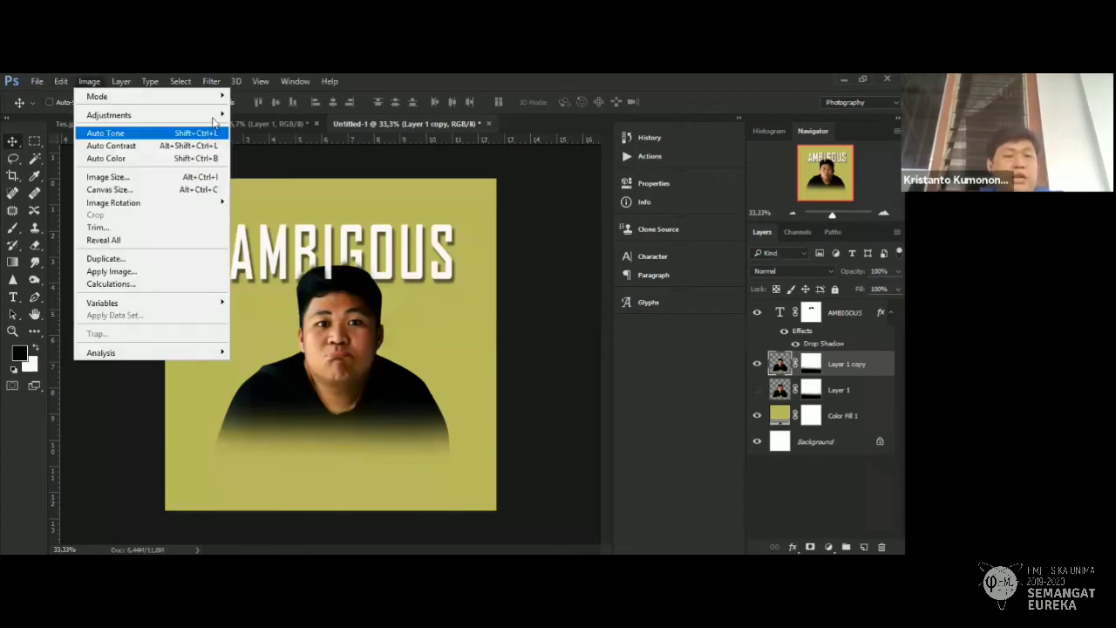
mouse_move(213, 116)
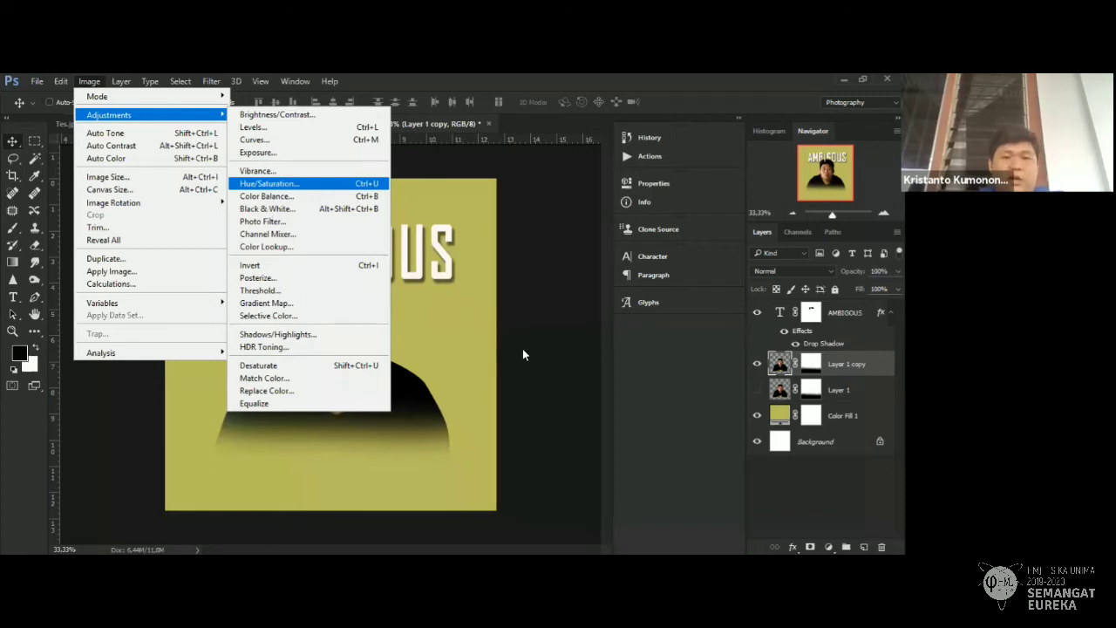
key("ctrl+alt+shift+b")
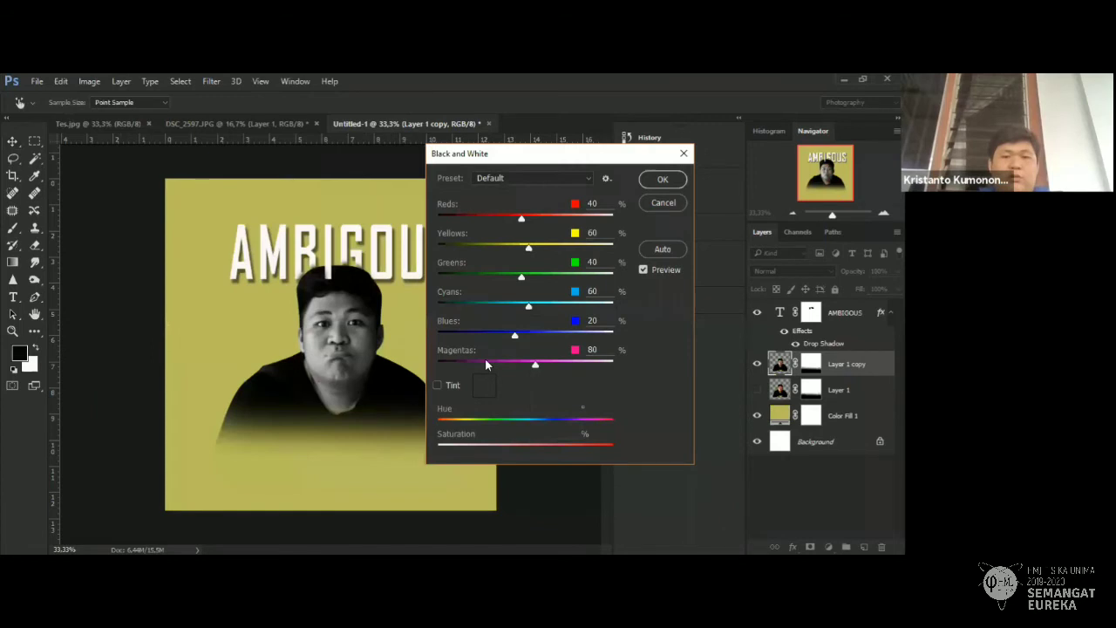
left_click_drag(485, 360, 467, 360)
left_click(482, 332)
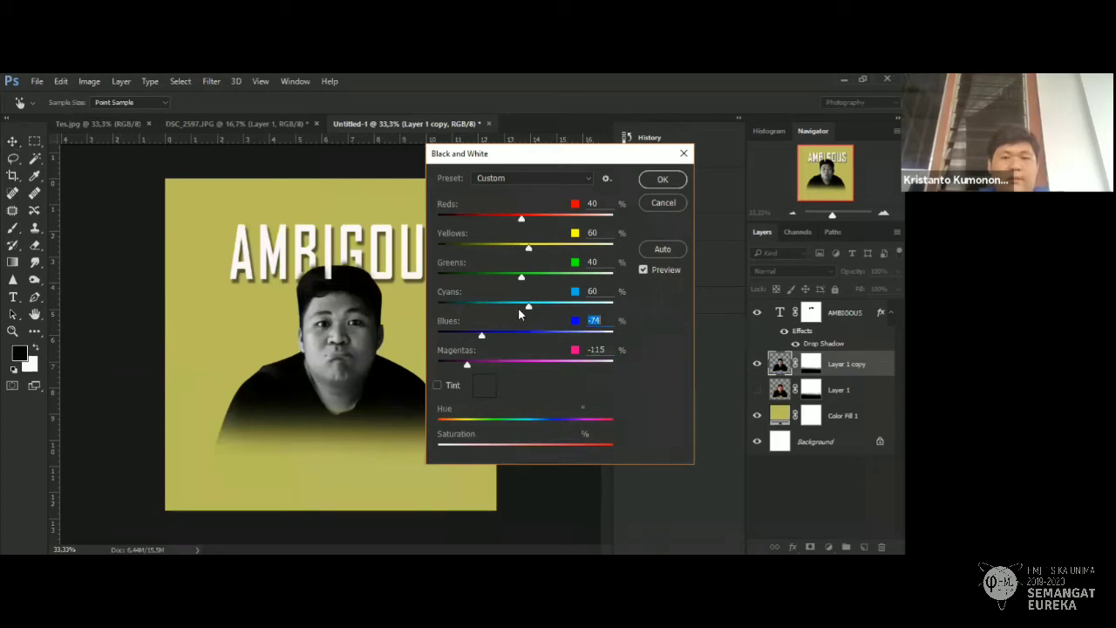
left_click_drag(518, 307, 469, 304)
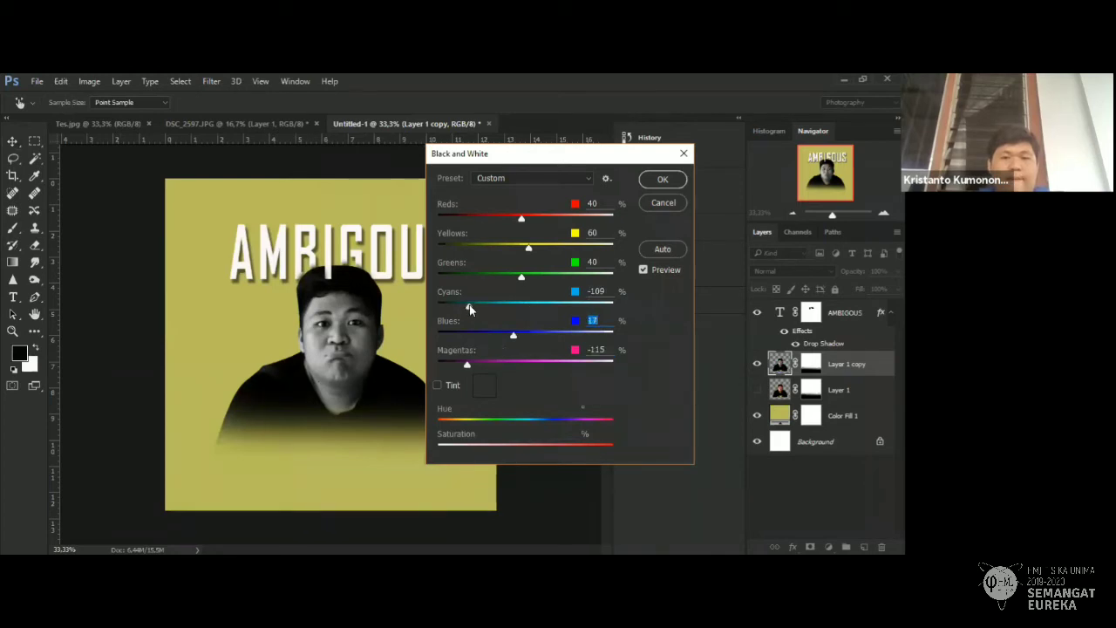
Set Reds to 53 and Yellows to 17 in the Black & White adjustment of the portrait copy.
left_click(477, 215)
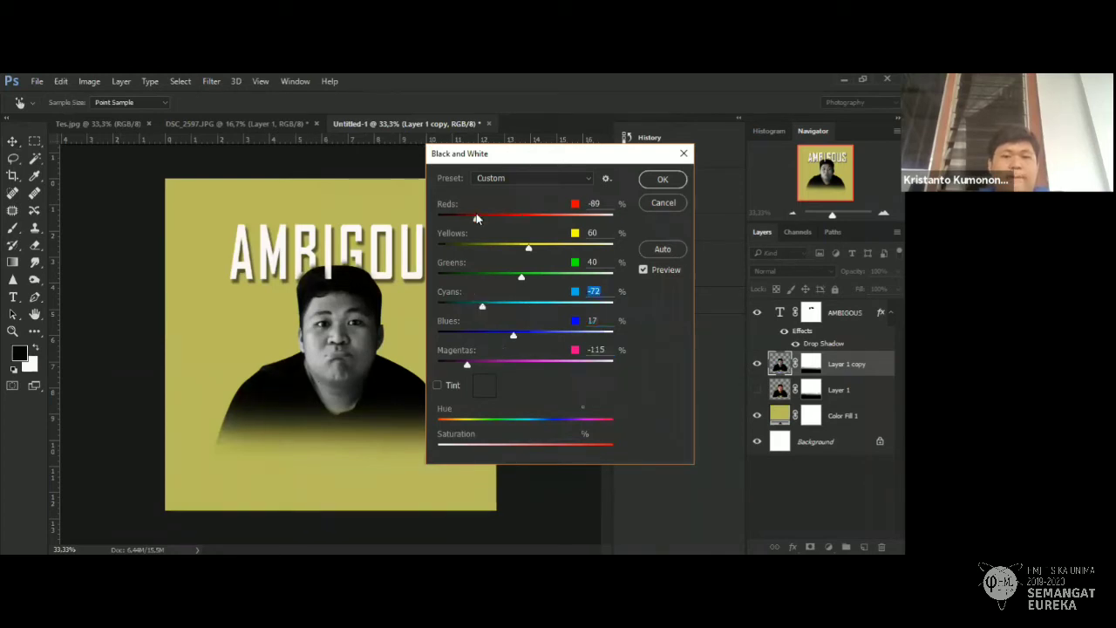
left_click(534, 217)
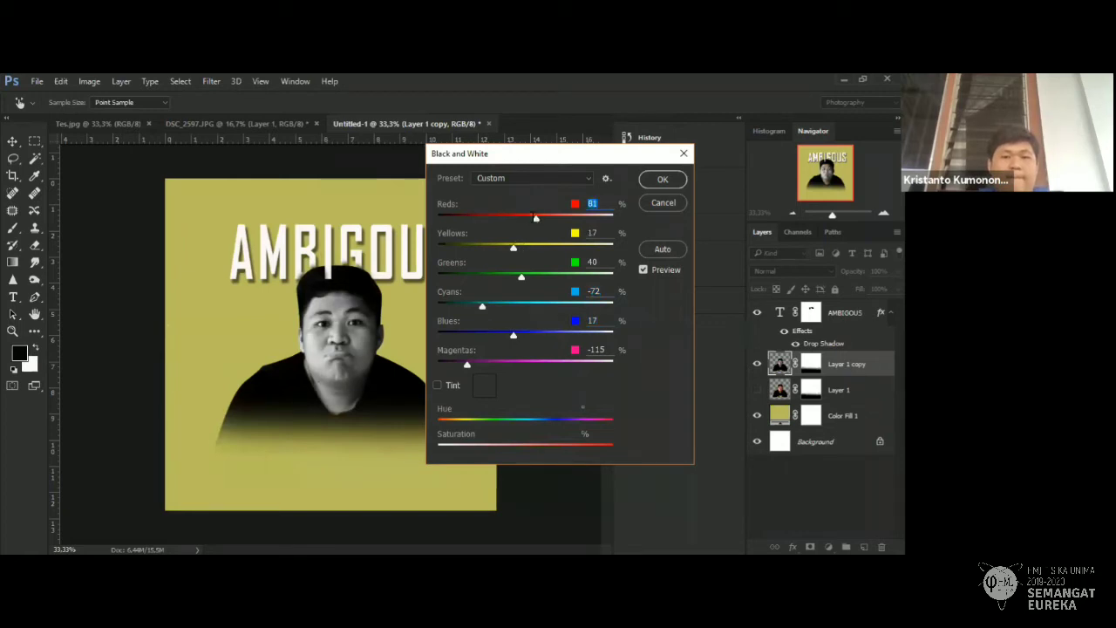
type("53")
key("Tab")
left_click(468, 366)
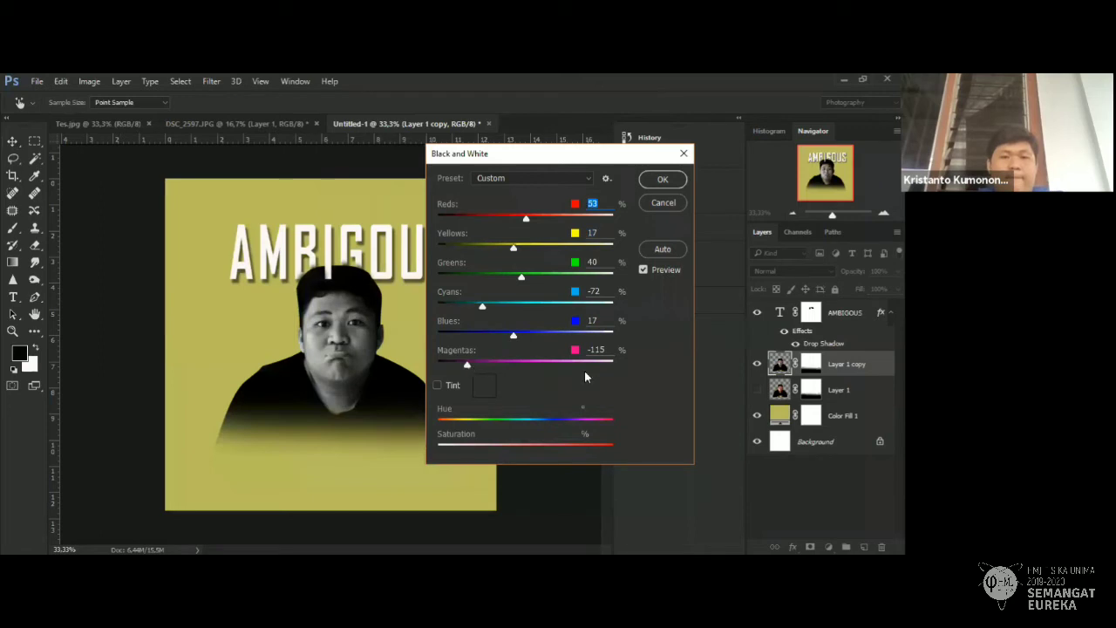
Set Magentas to -170, Yellows to 60 and Greens to 15, and apply the Black & White adjustment.
mouse_move(468, 366)
left_mouse_down()
mouse_move(582, 368)
mouse_move(448, 363)
left_mouse_up()
left_click_drag(514, 248, 464, 246)
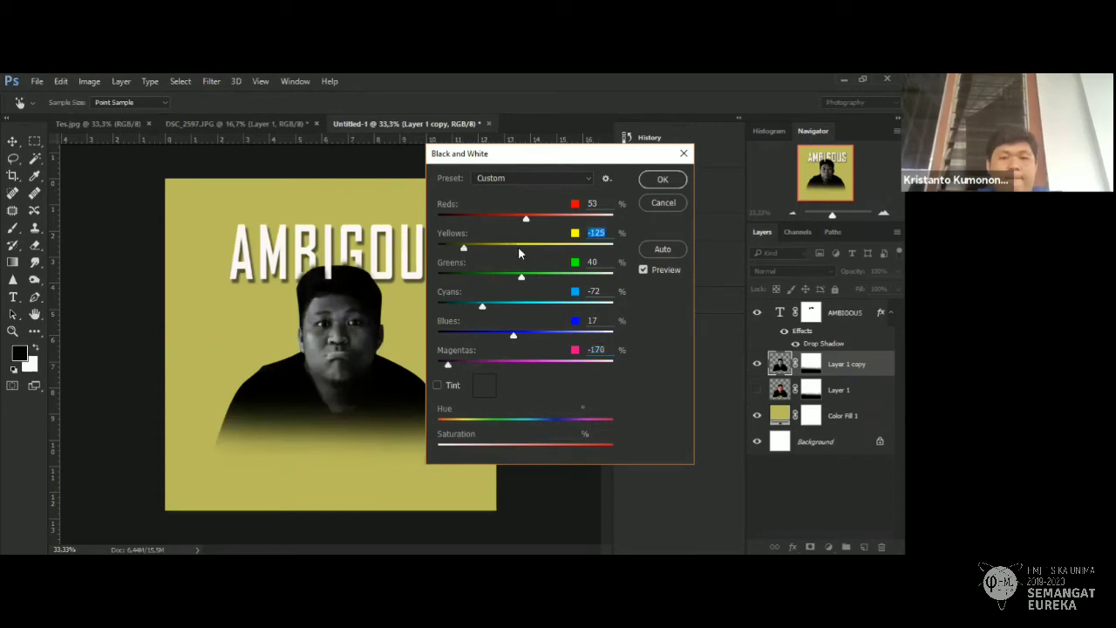
key("ctrl+z")
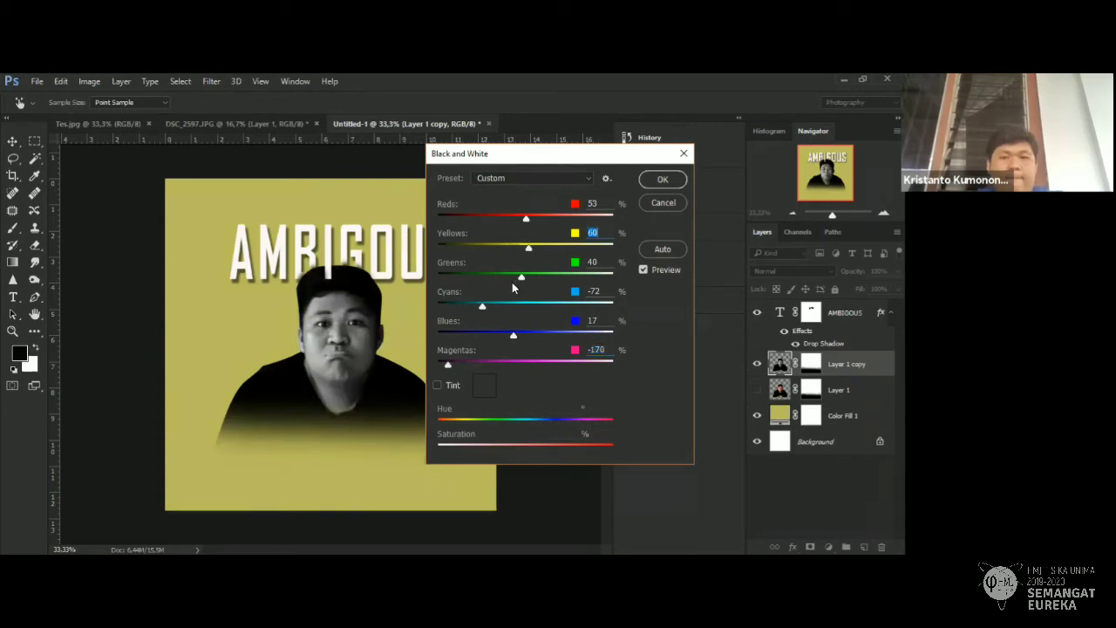
left_click_drag(515, 284, 513, 284)
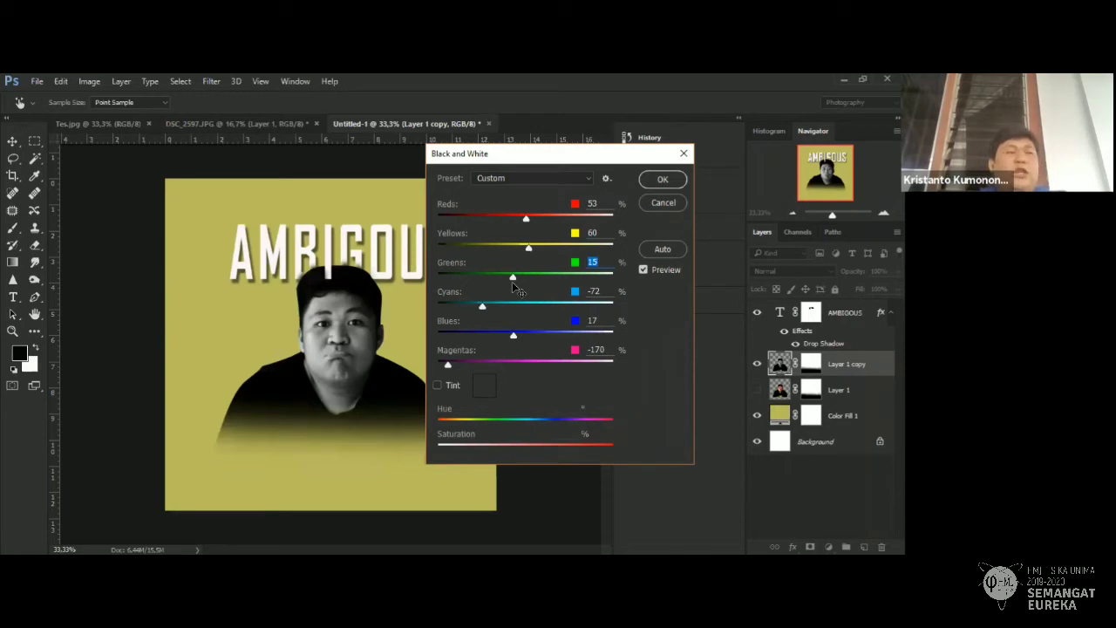
key("Return")
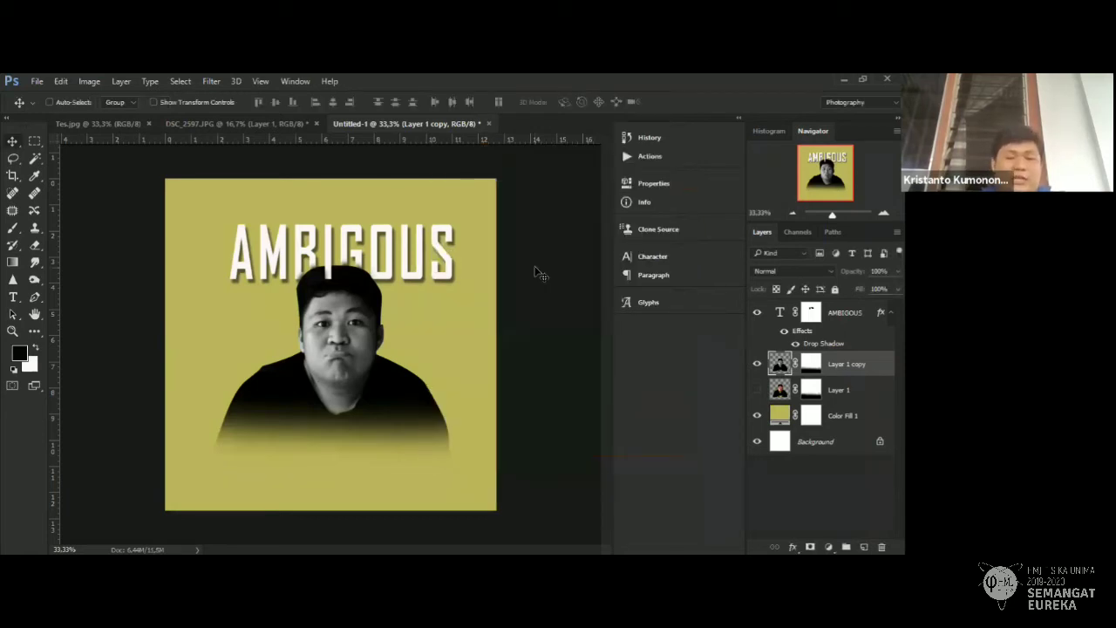
Compare the composition with the reference image Tes.jpg and return to the Untitled-1 document.
key("ctrl")
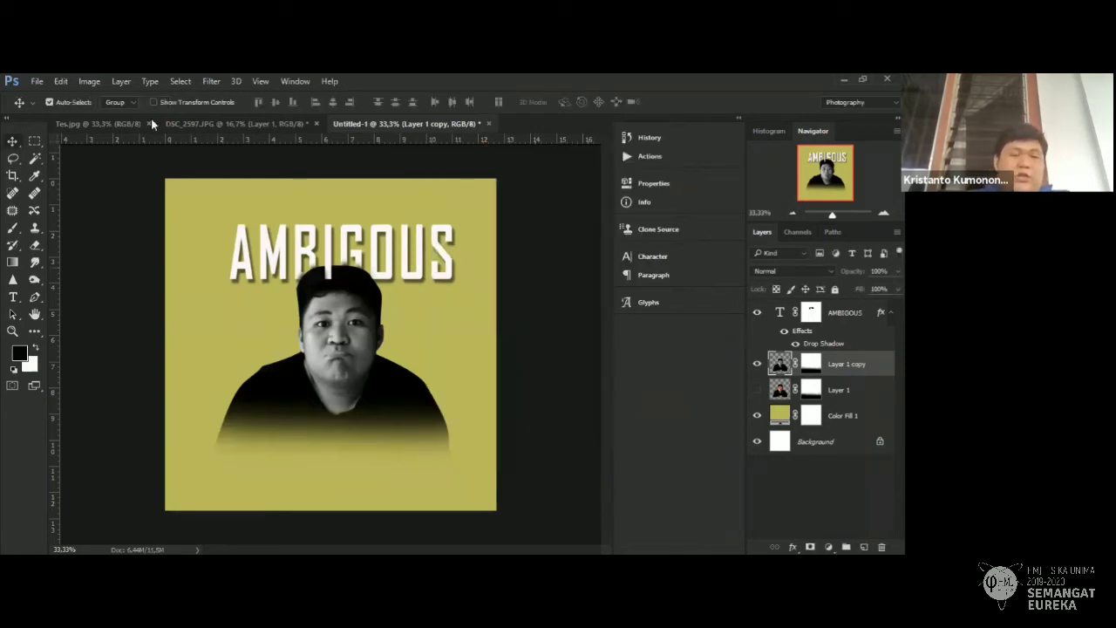
key("ctrl+Tab")
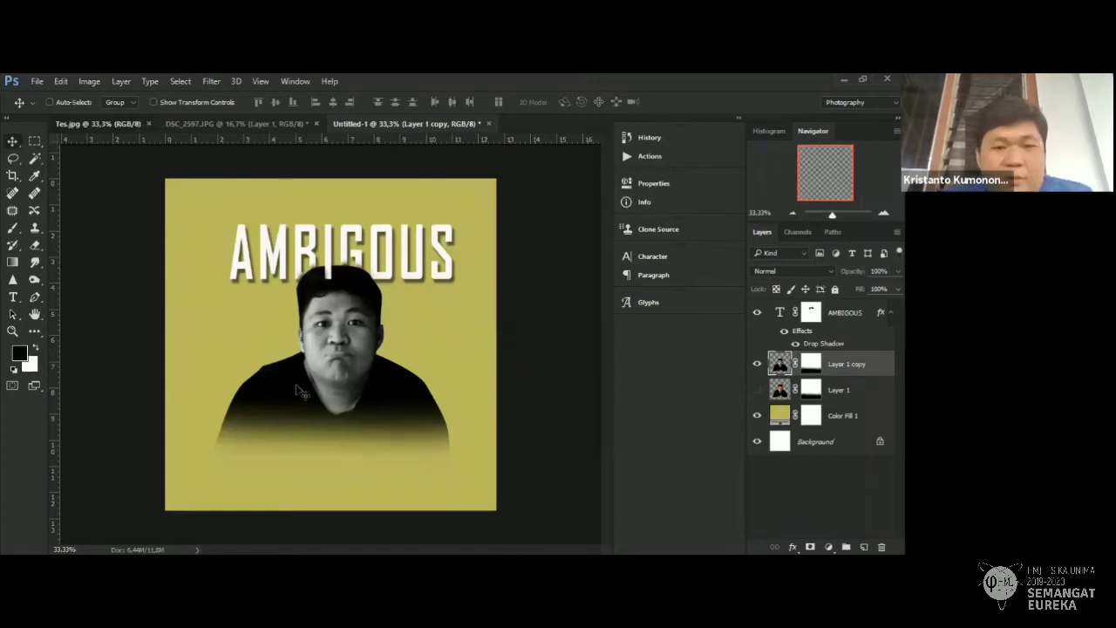
key("ctrl+Tab")
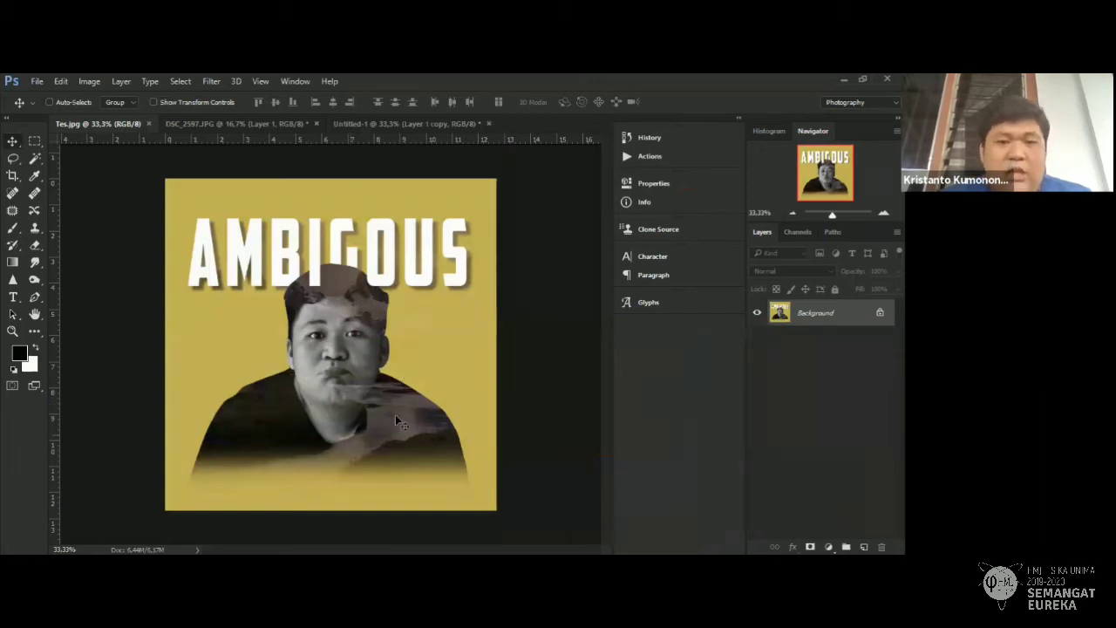
left_click(390, 123)
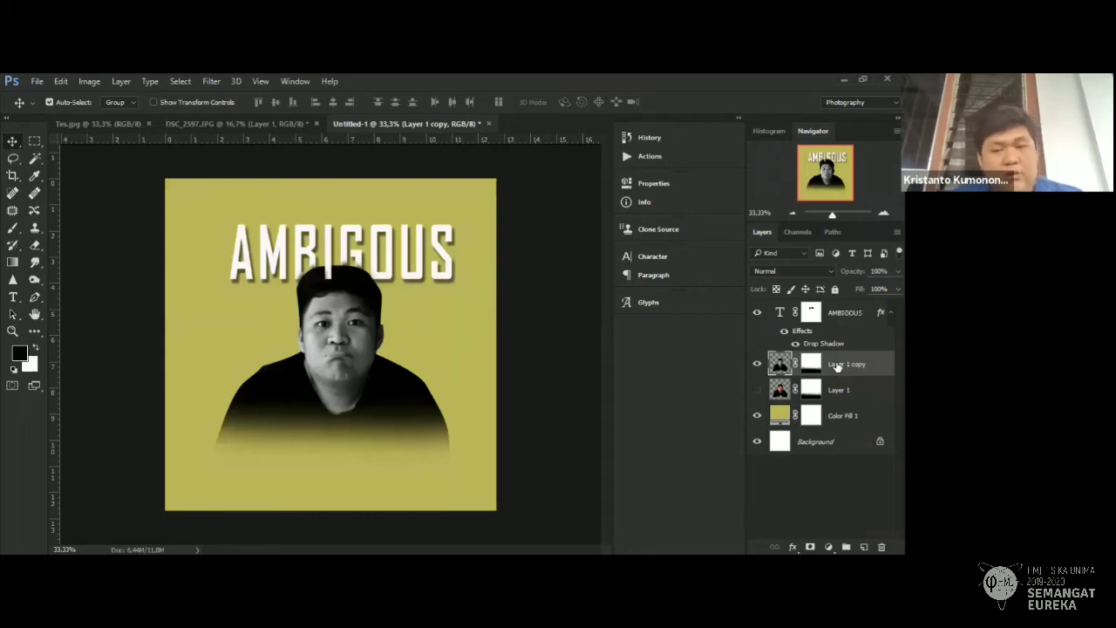
Group the AMBIGOUS text layer with Layer 1 copy and merge the group into a single layer.
left_click(838, 316, "ctrl")
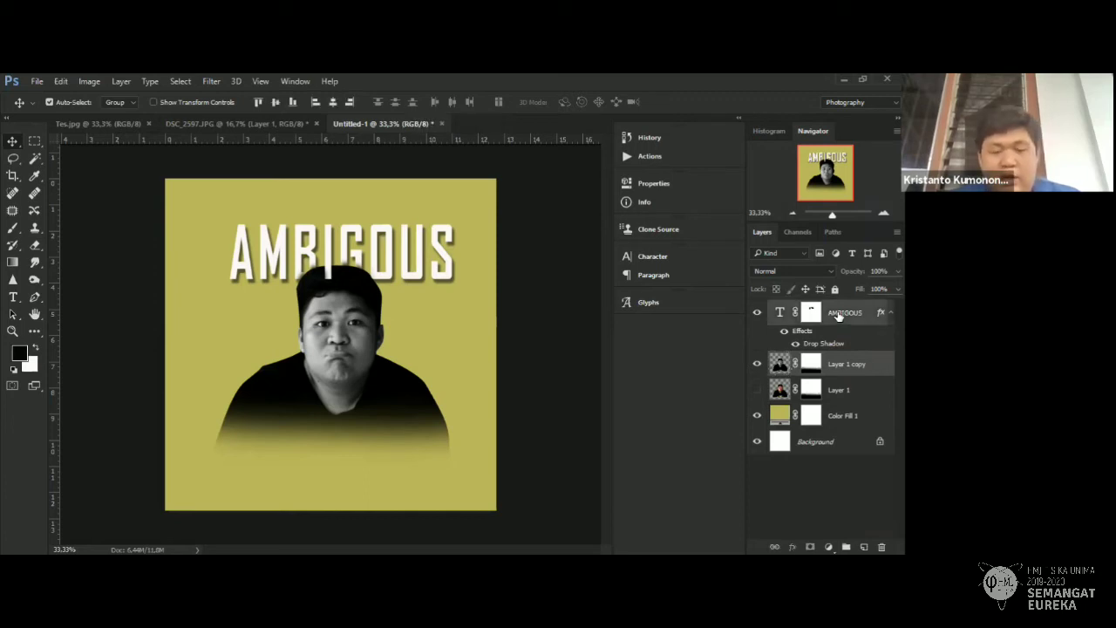
left_click(851, 504)
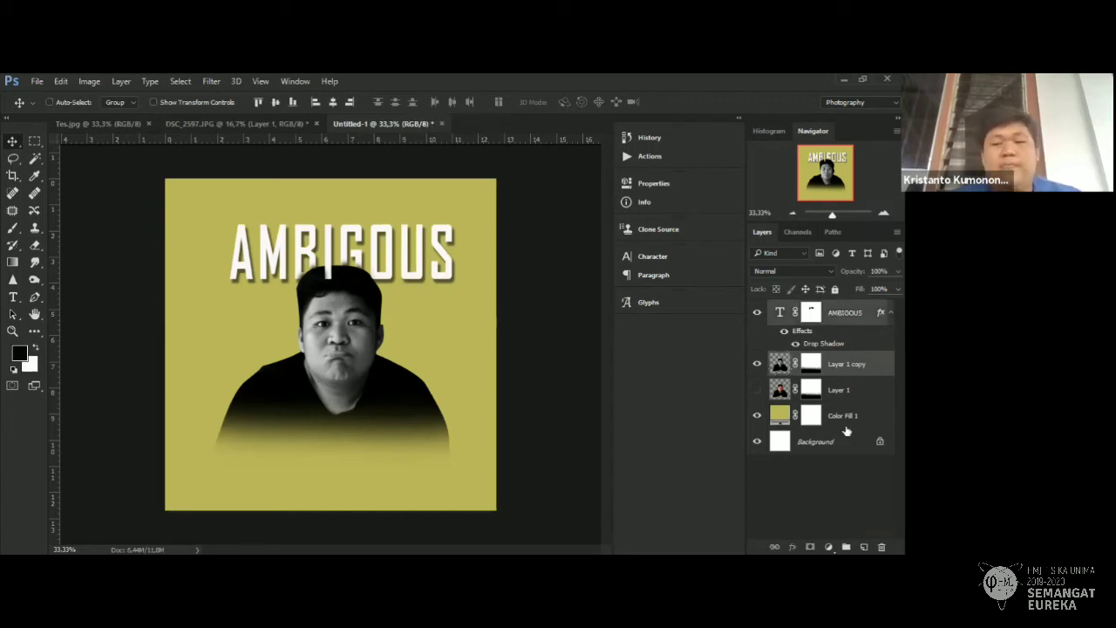
left_click(844, 366)
key("ctrl")
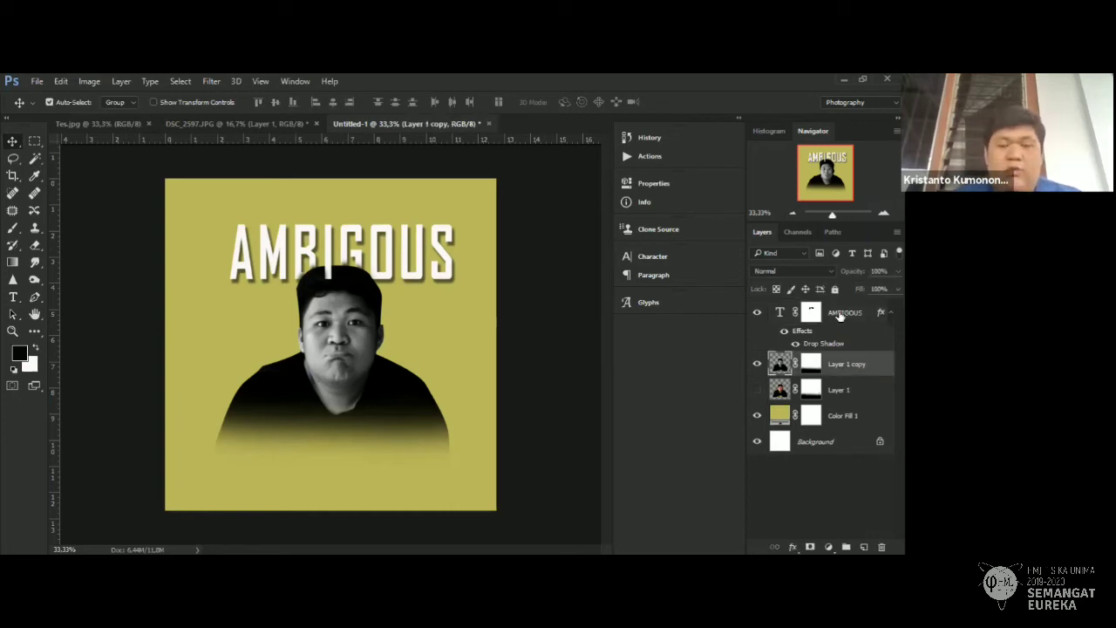
left_click(840, 316, "ctrl")
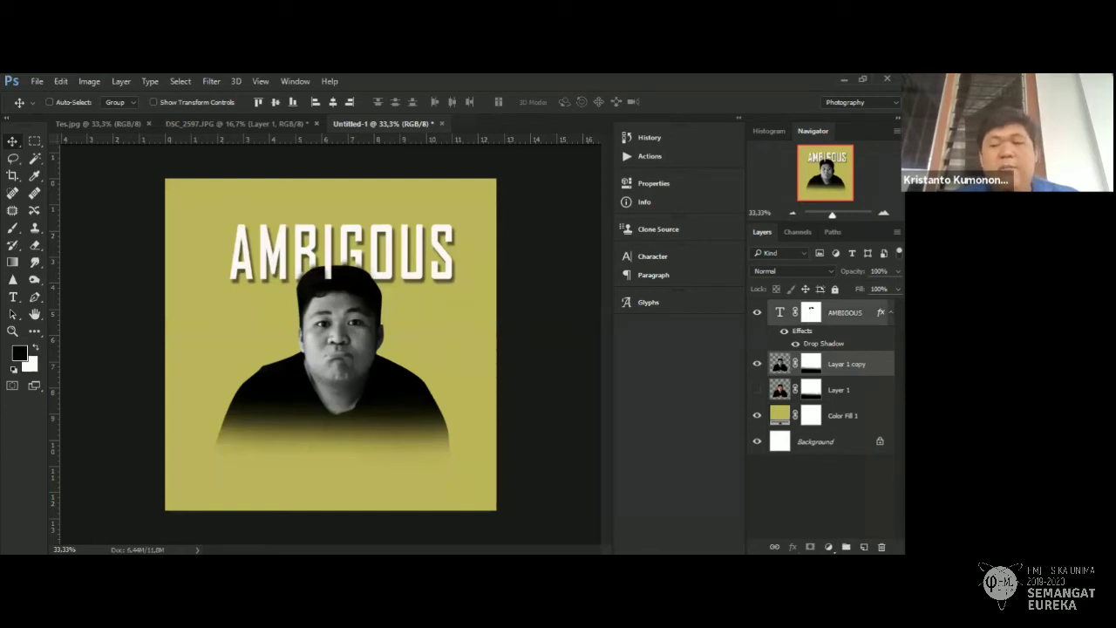
left_click(845, 547)
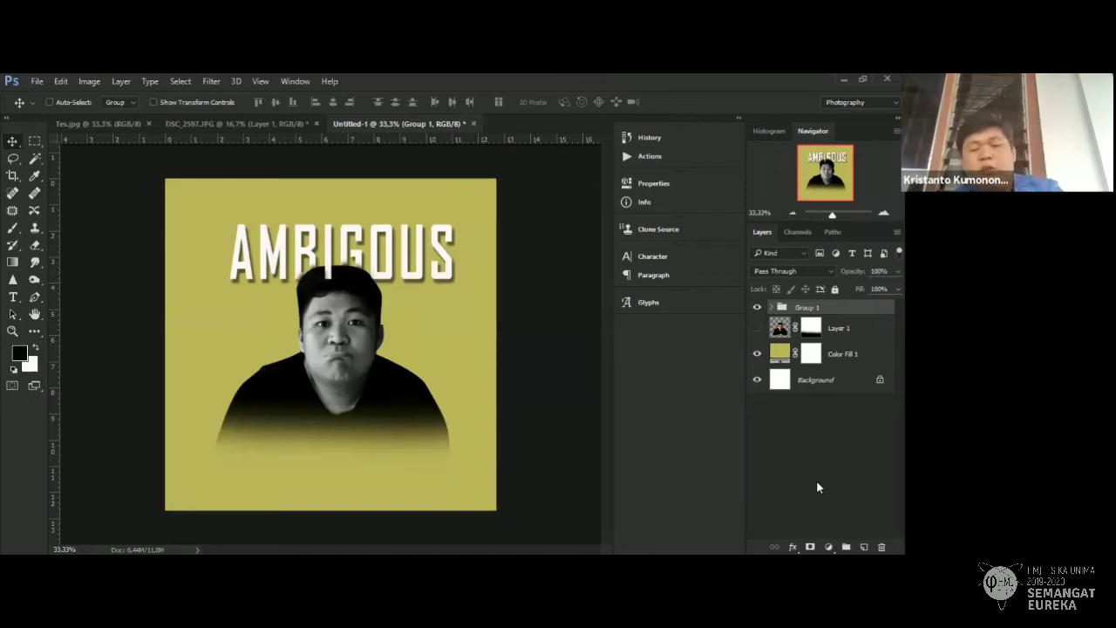
key("ctrl")
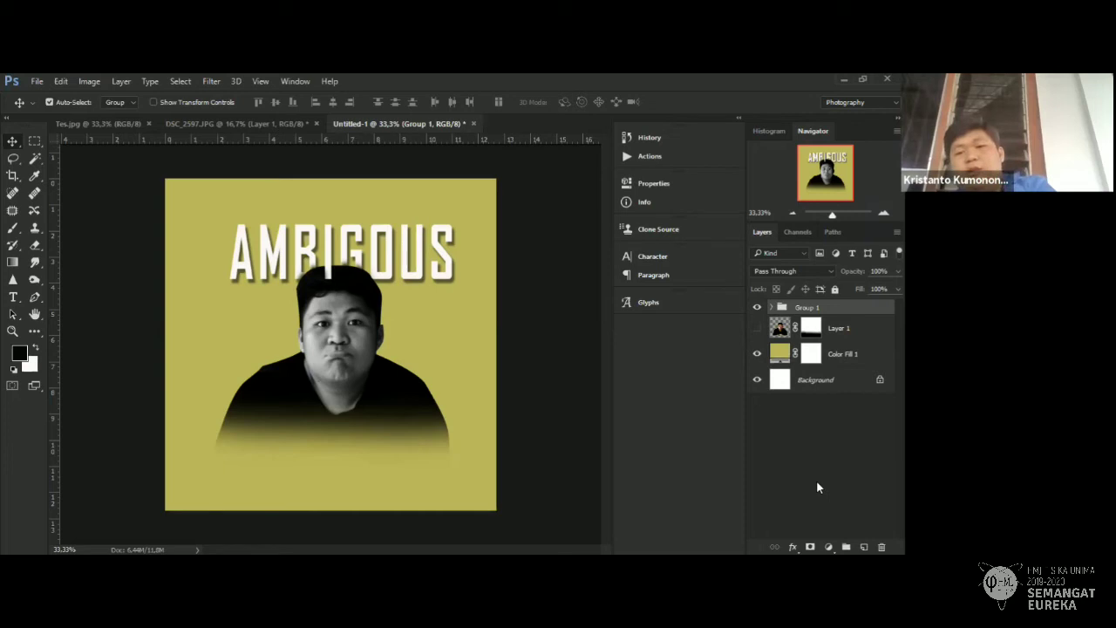
key("ctrl+e")
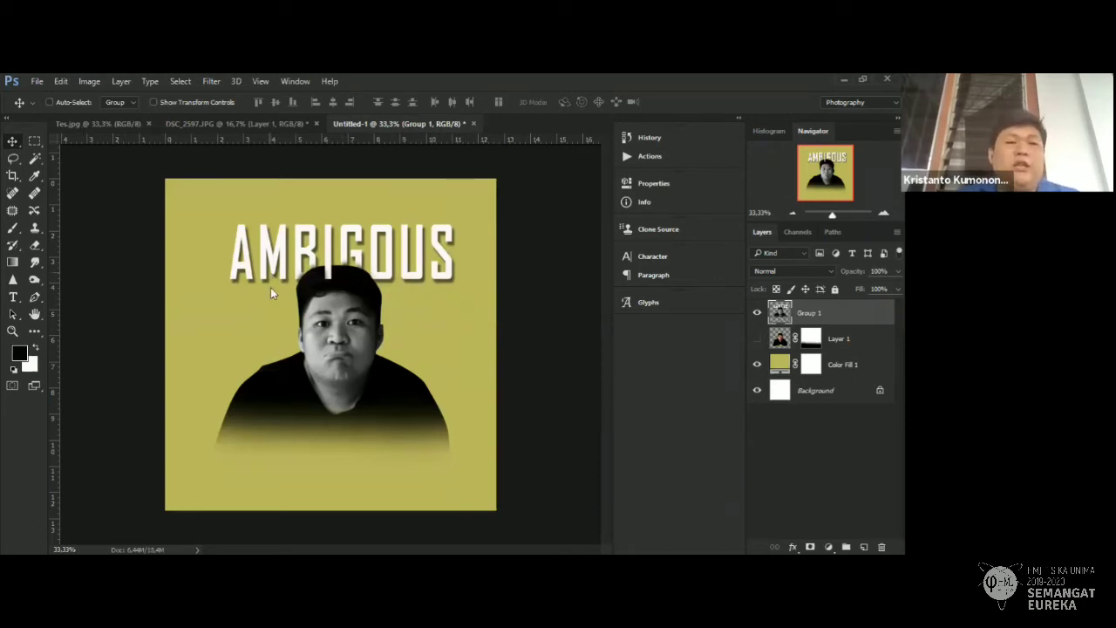
Check the reference Tes.jpg, return to Untitled-1 and open the mountain river image starting with 5db9b150252346 from the Materi folder.
key("ctrl+Tab")
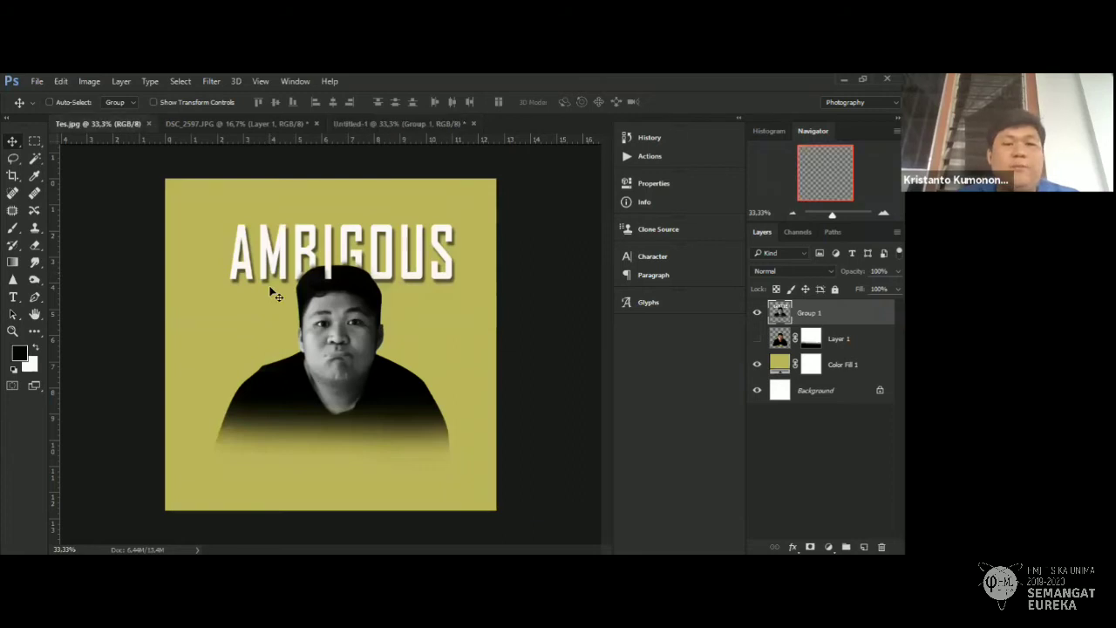
left_click(379, 125)
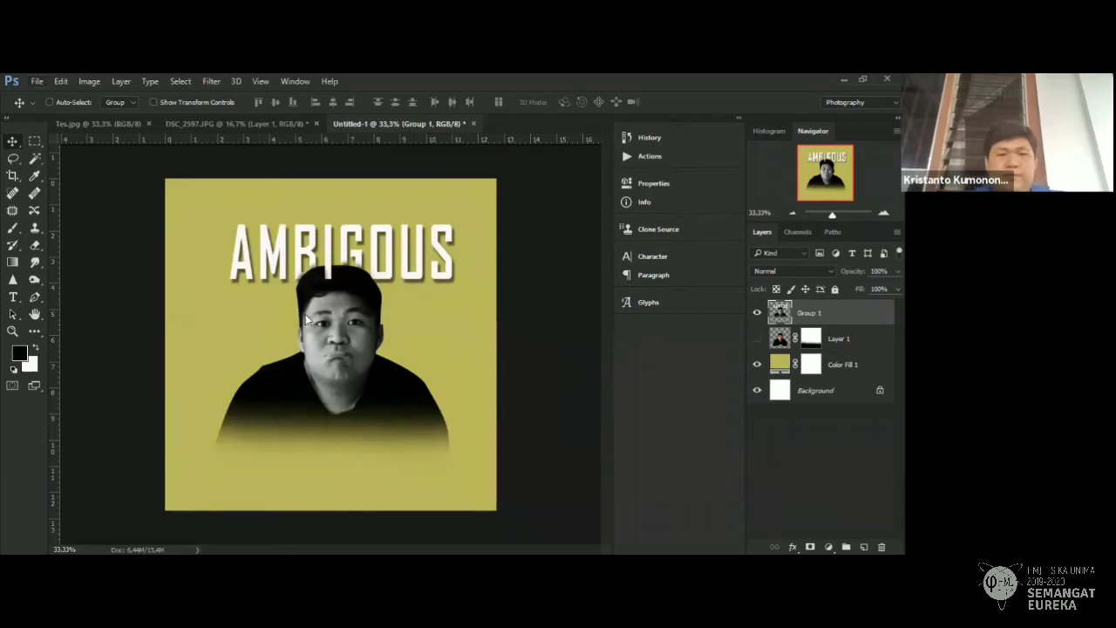
key("ctrl+o")
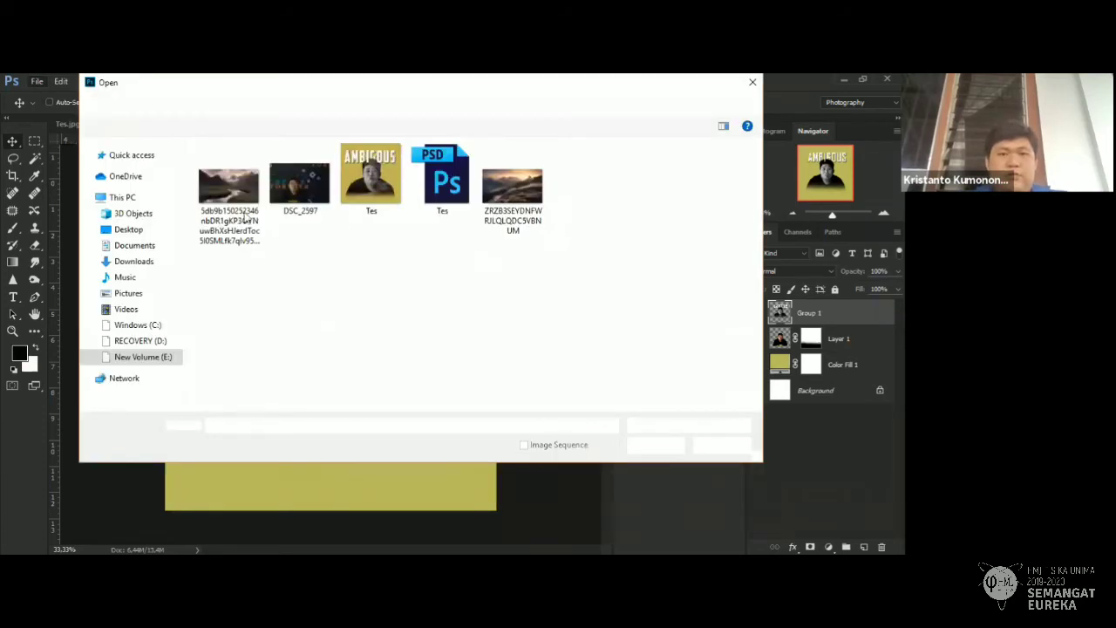
left_click(228, 188)
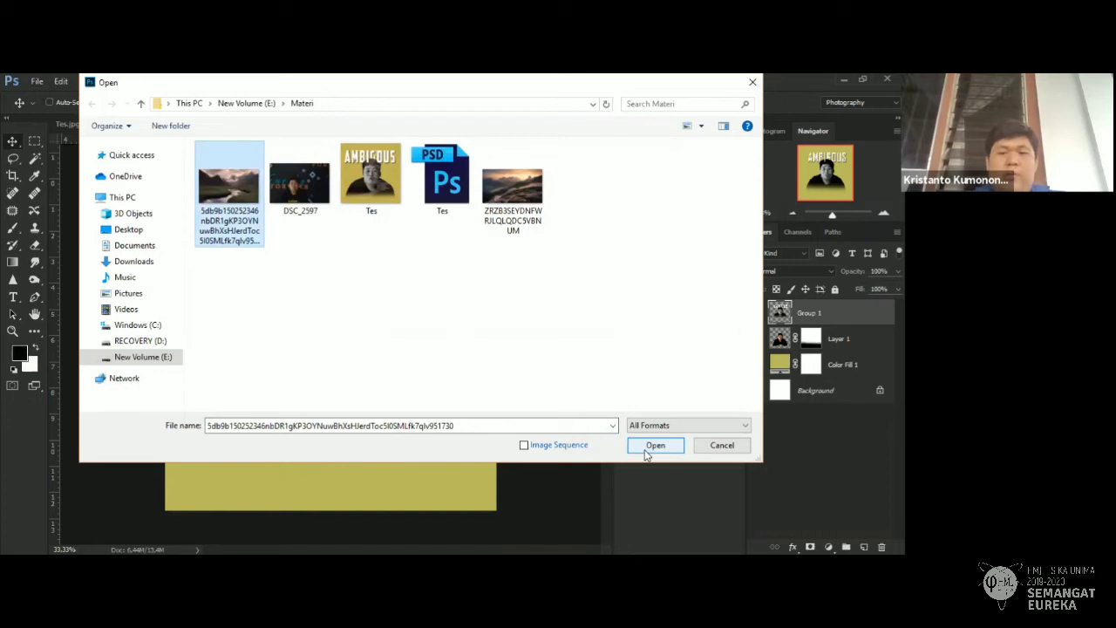
left_click(647, 446)
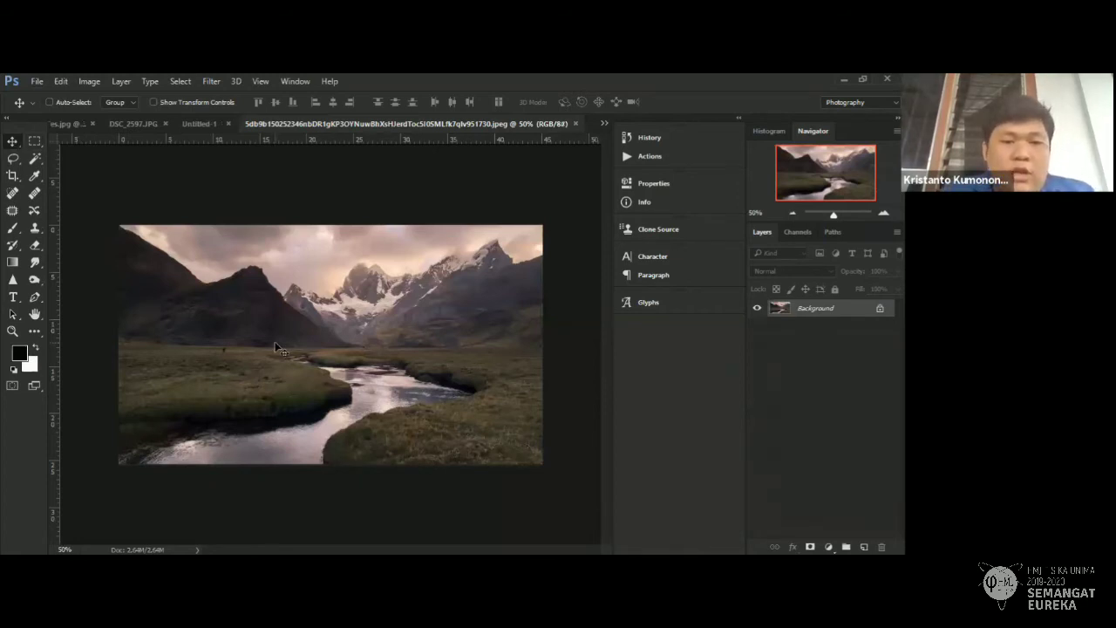
Place the mountain river image in Untitled-1 as a new layer above Group 1, centred at about X 750 px, Y 855 px.
left_click(199, 124)
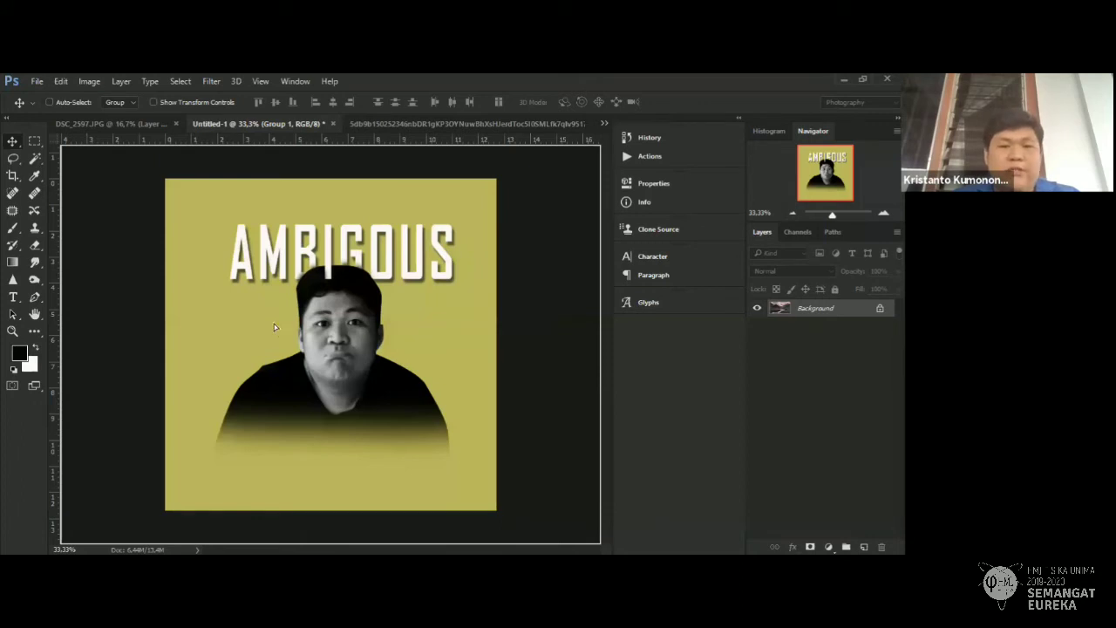
left_click_drag(274, 327, 274, 327)
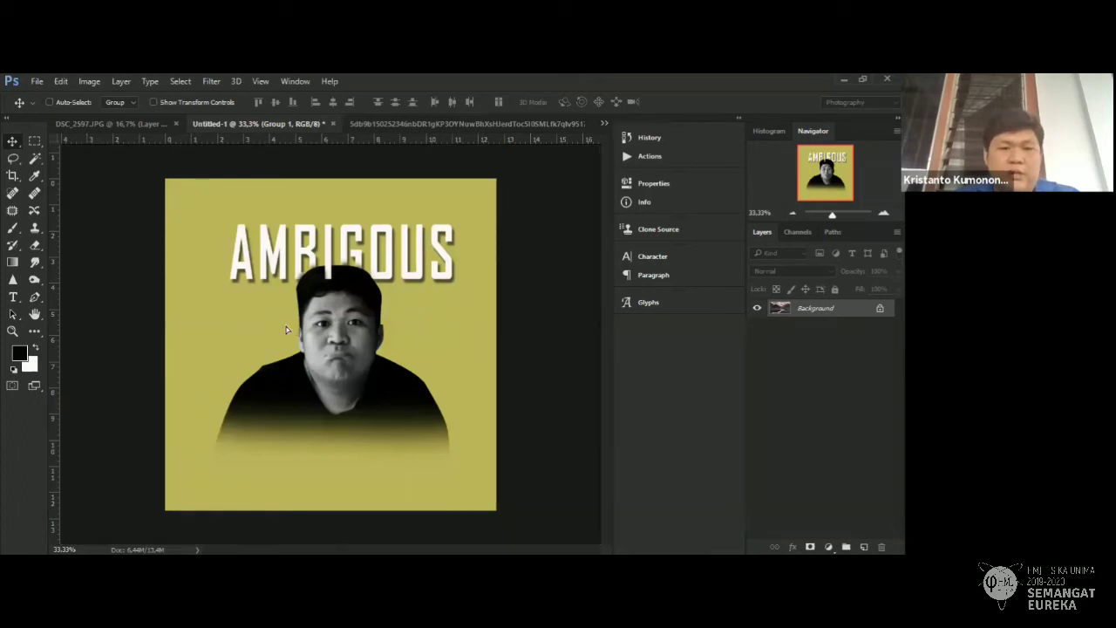
left_click_drag(286, 330, 298, 375)
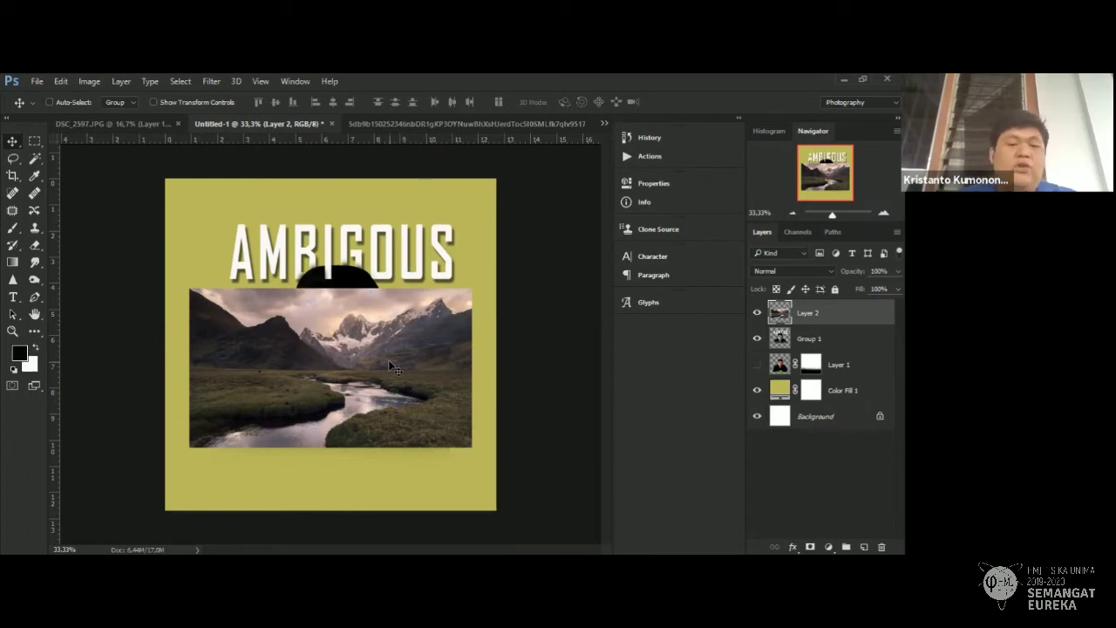
Scale the mountain river image on Layer 2 proportionally to 130% so it spans the full canvas width.
key("ctrl")
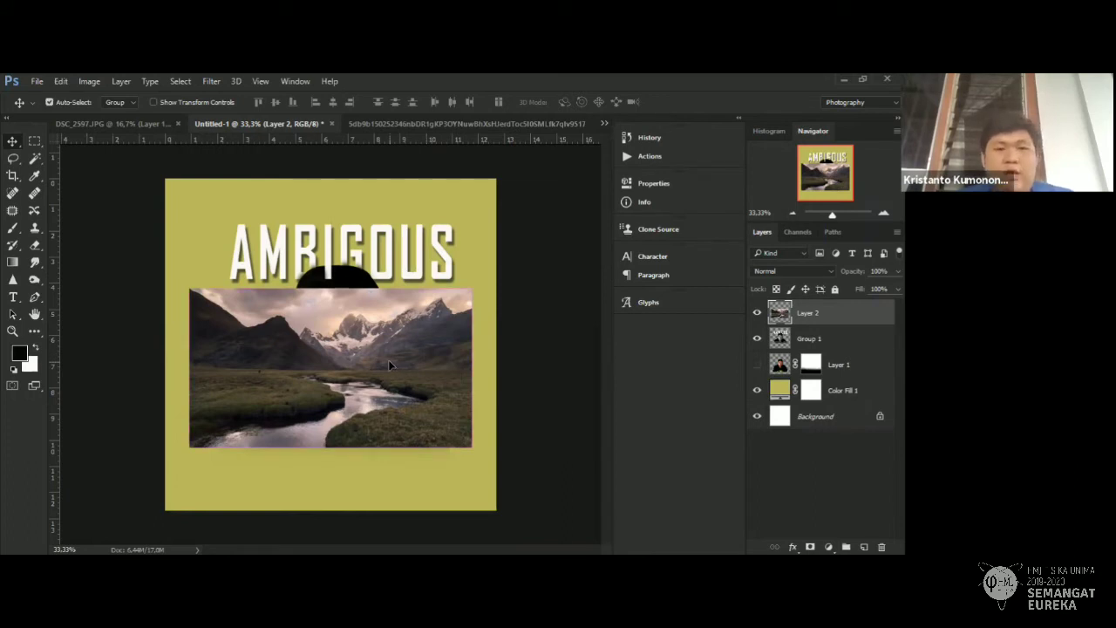
key("ctrl+t")
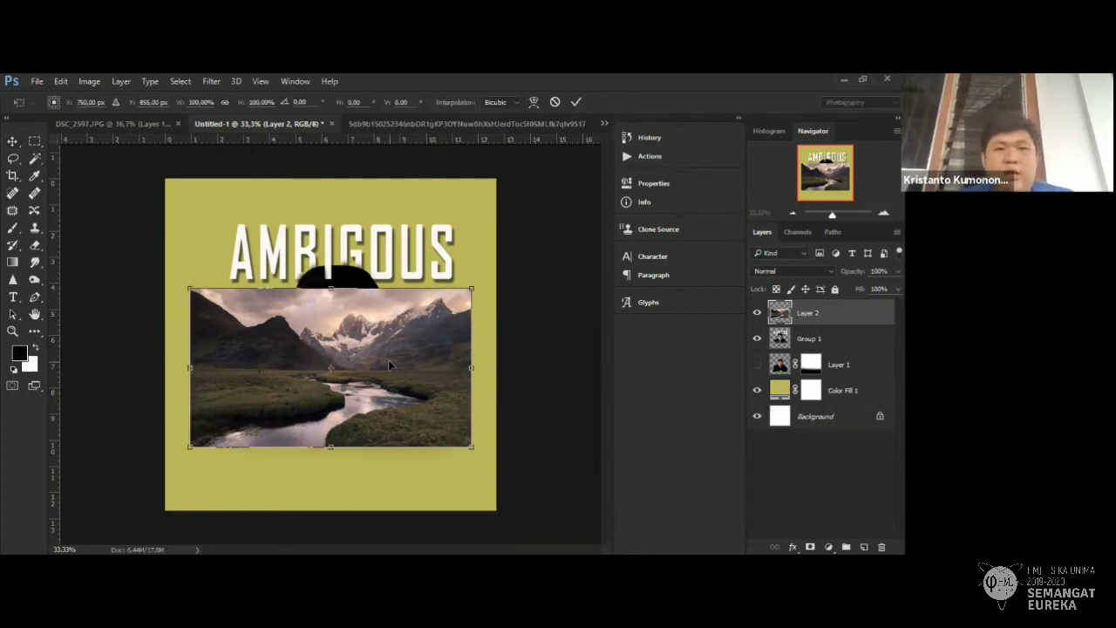
left_click(226, 101)
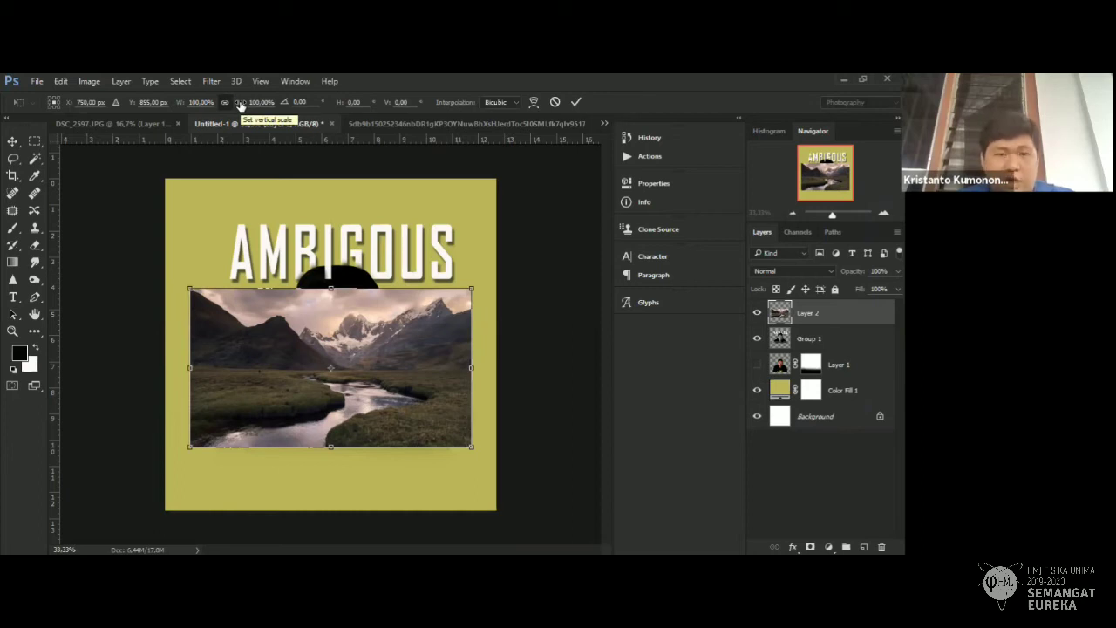
left_click(258, 103)
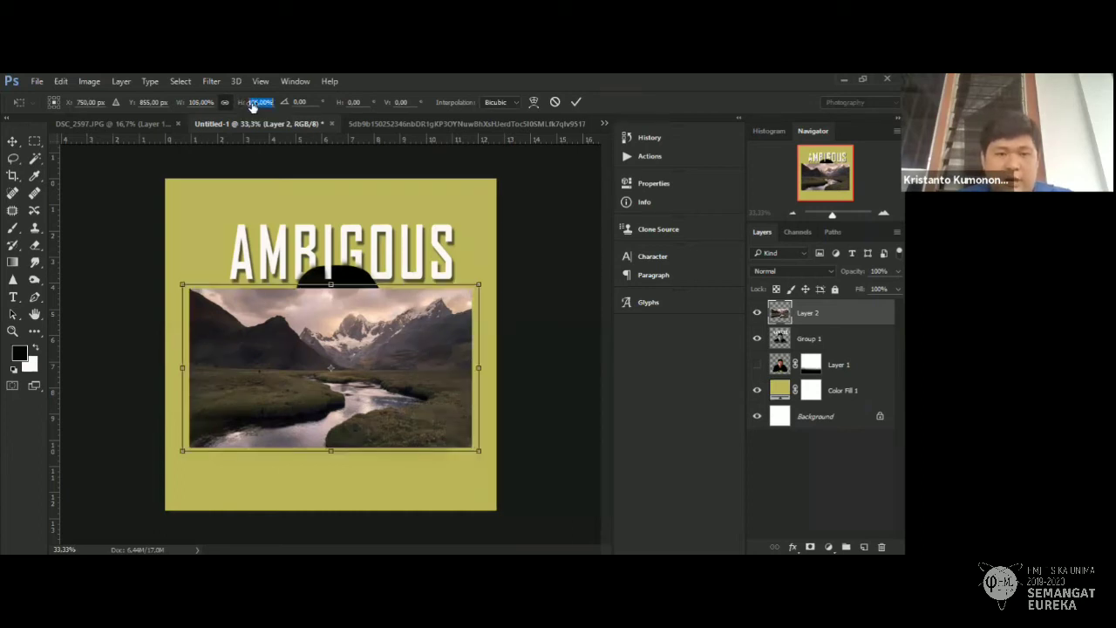
type("125")
key("Return")
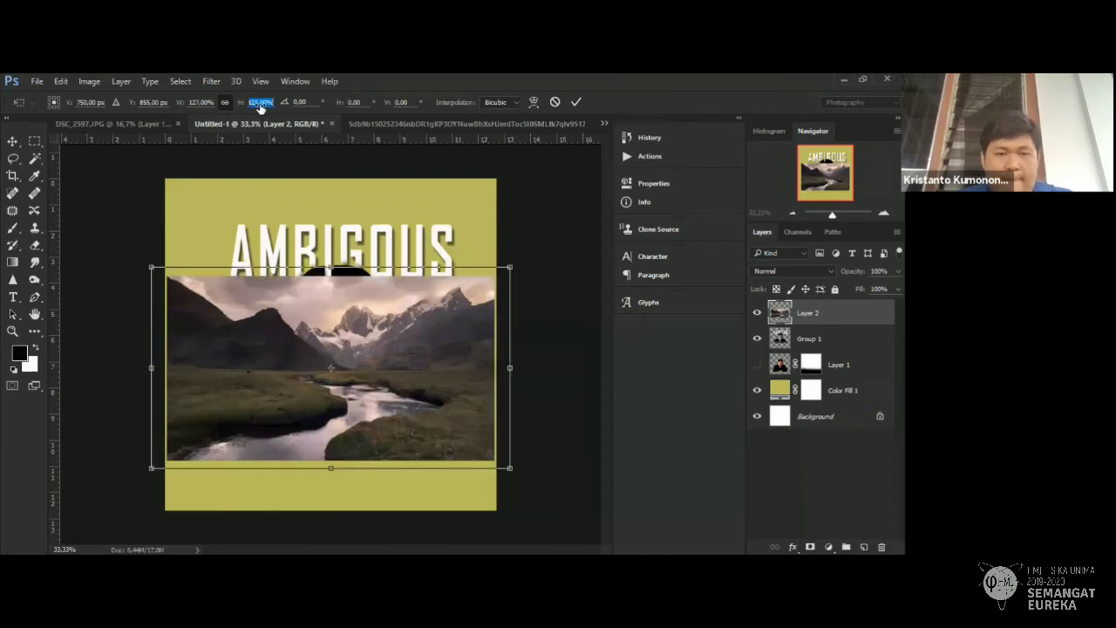
type("130")
key("Return")
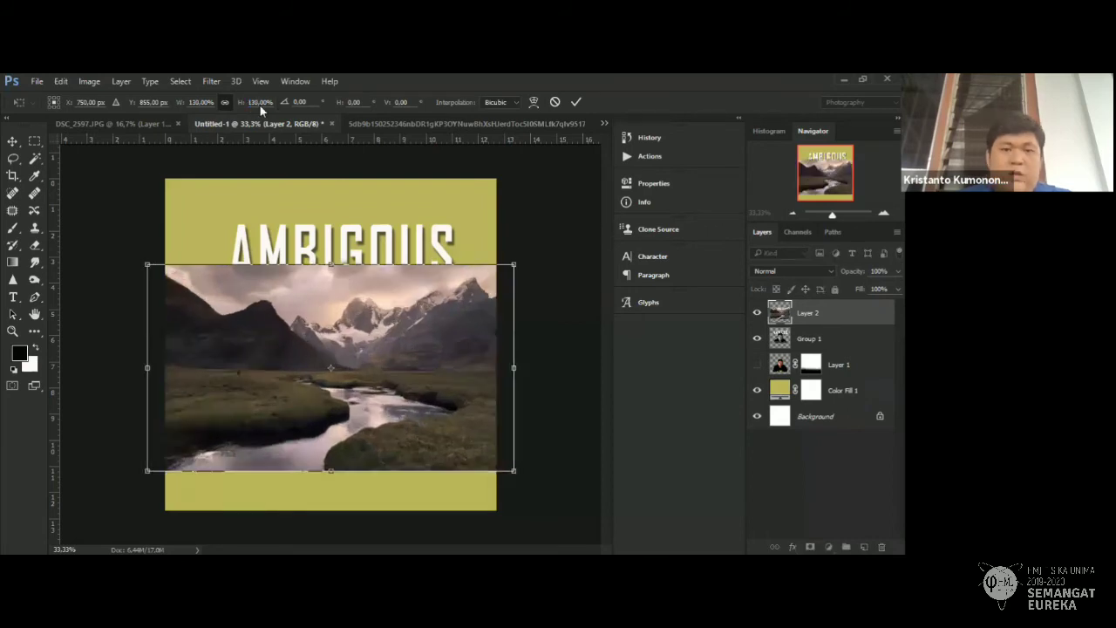
key("Return")
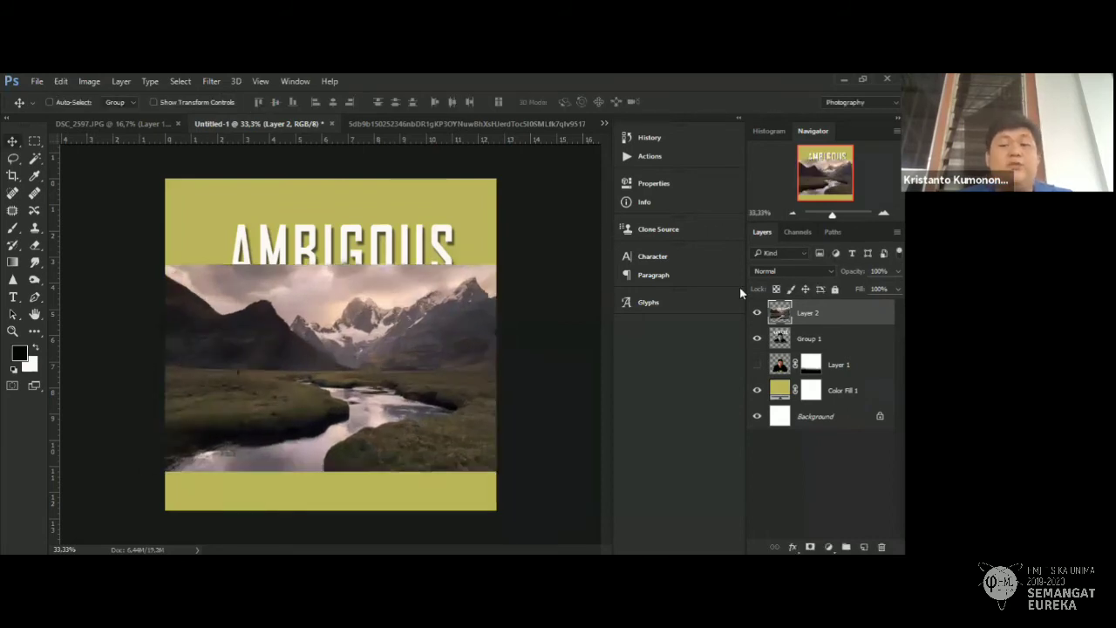
Clip the mountain river layer, Layer 2, to Group 1 and set its blend mode to Screen.
right_click(802, 311)
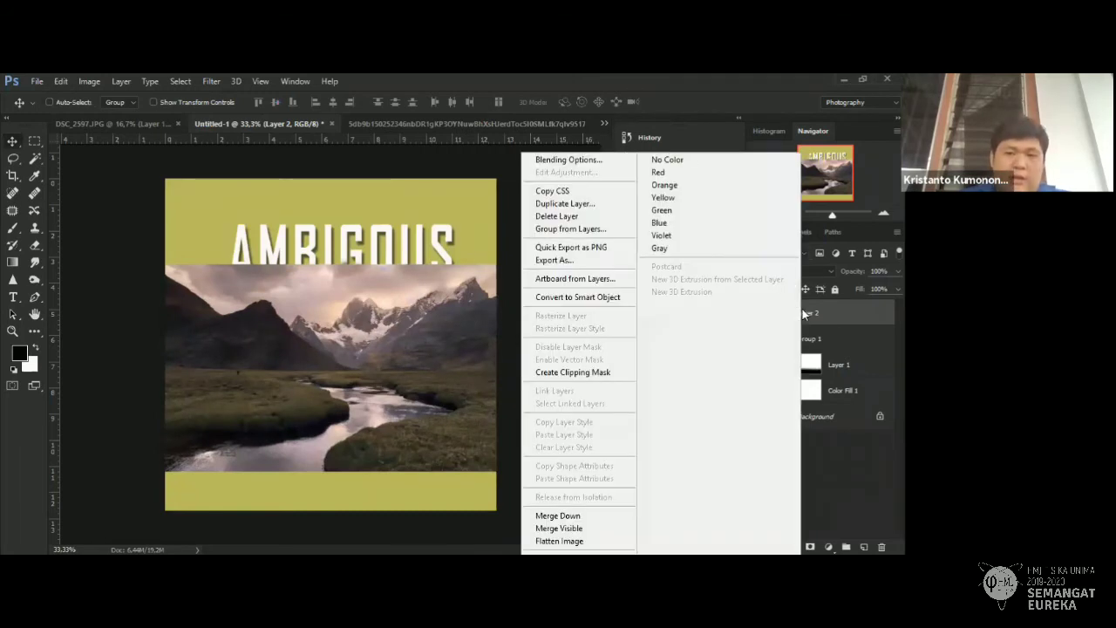
left_click(576, 373)
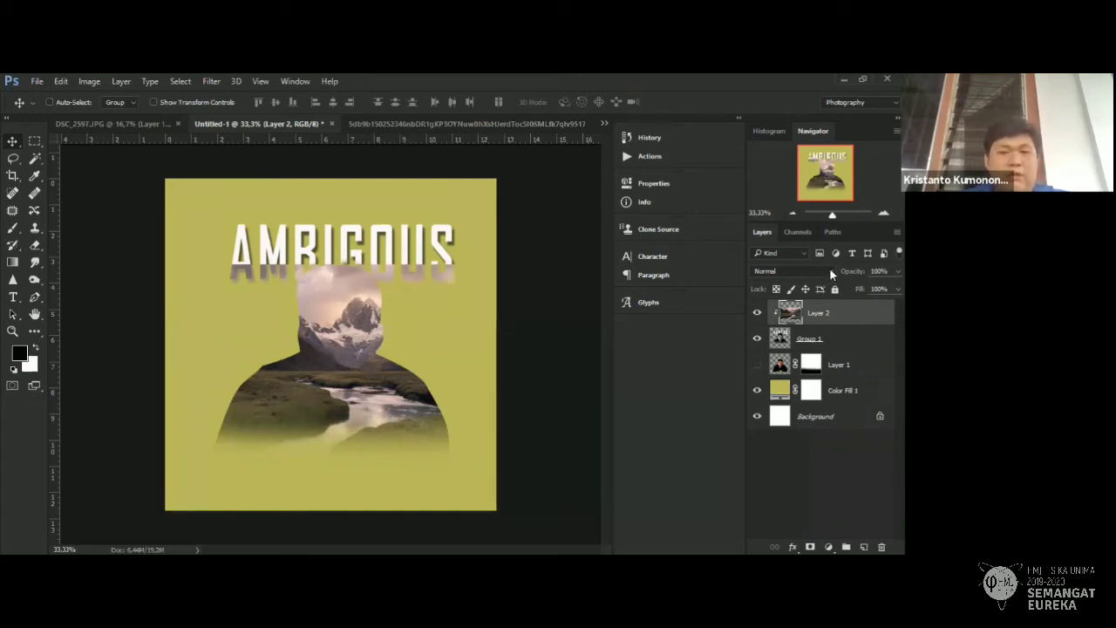
left_click(794, 271)
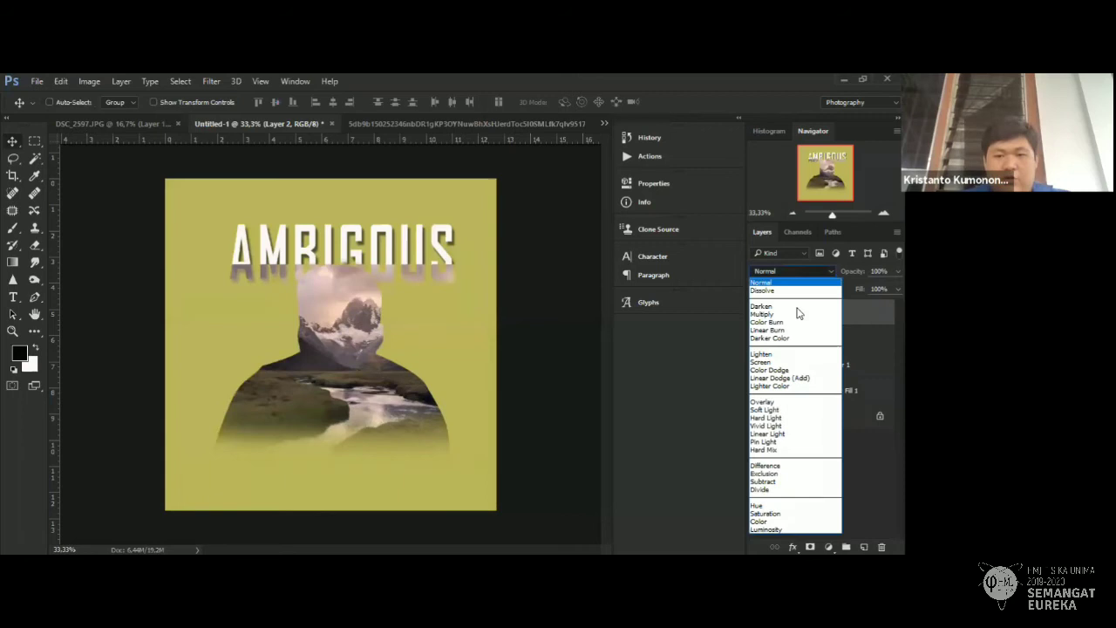
left_click(761, 363)
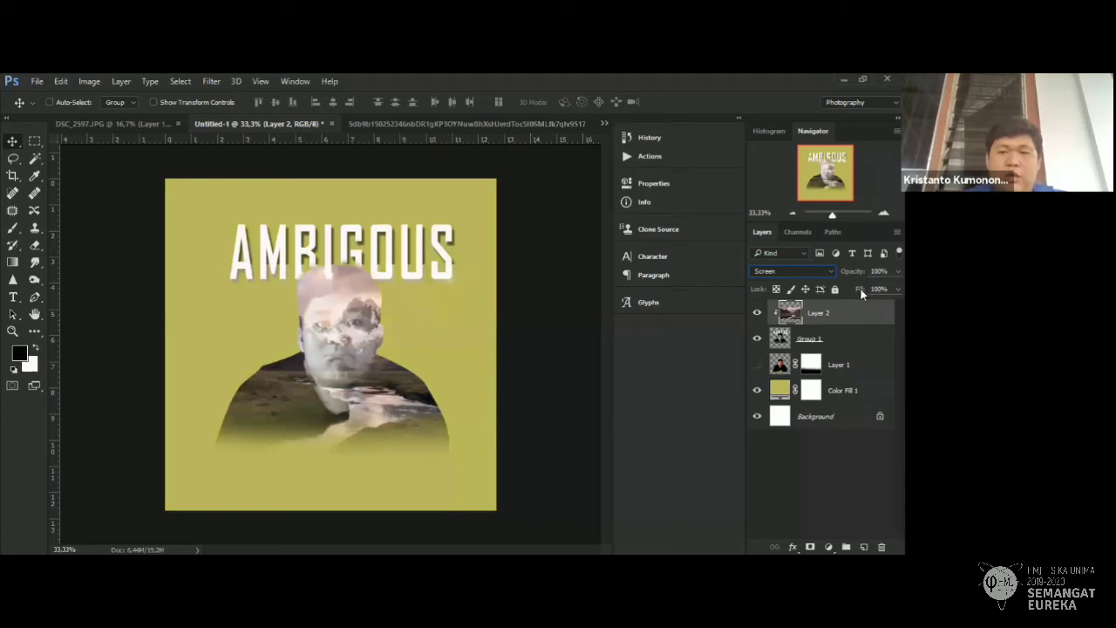
Lower the opacity of the clipped mountain river layer to 40% and deselect the layer.
left_click_drag(860, 293, 852, 294)
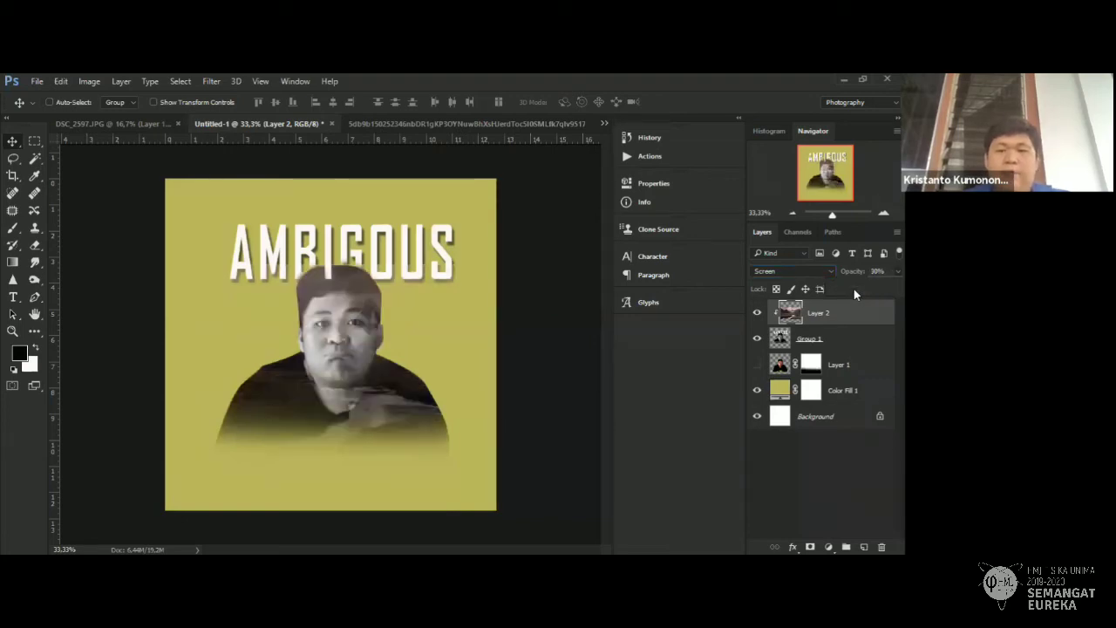
left_click_drag(854, 289, 852, 363)
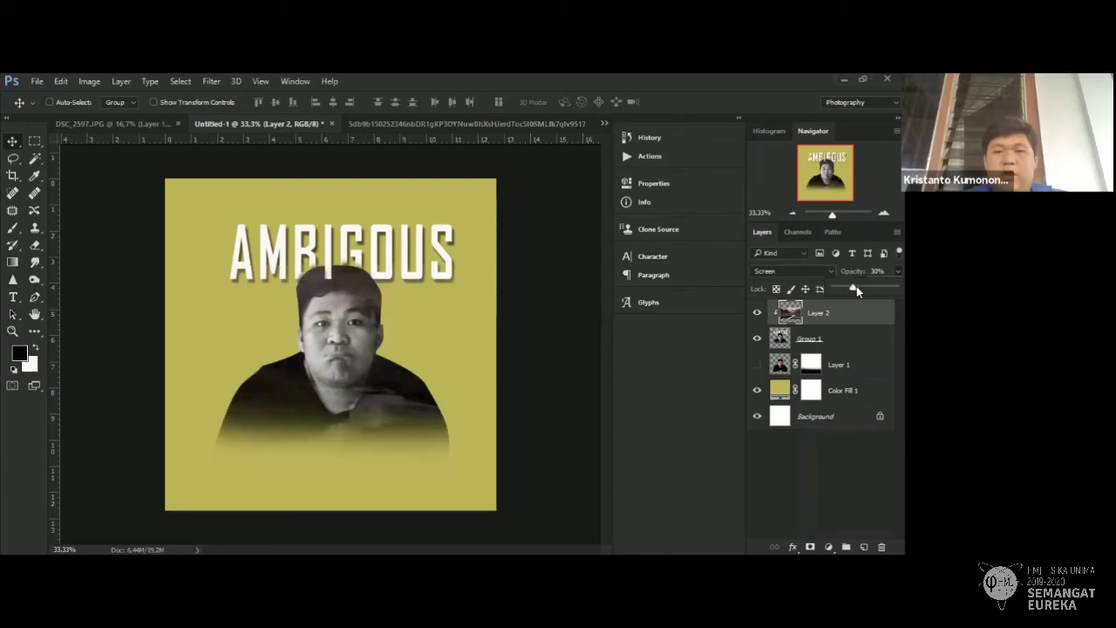
left_click_drag(856, 288, 859, 289)
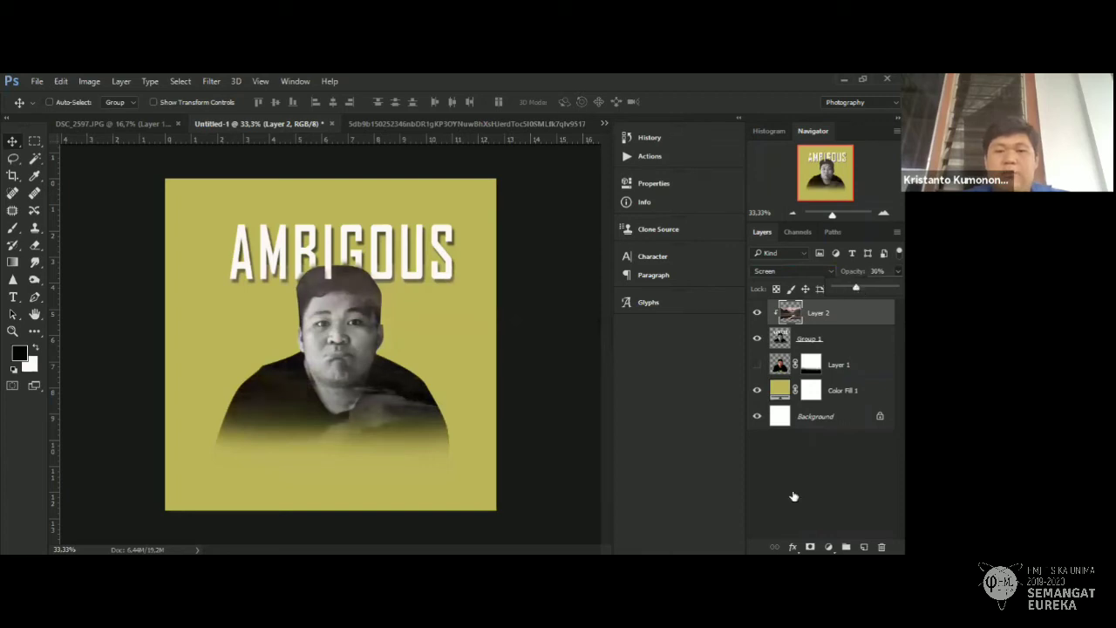
key("4")
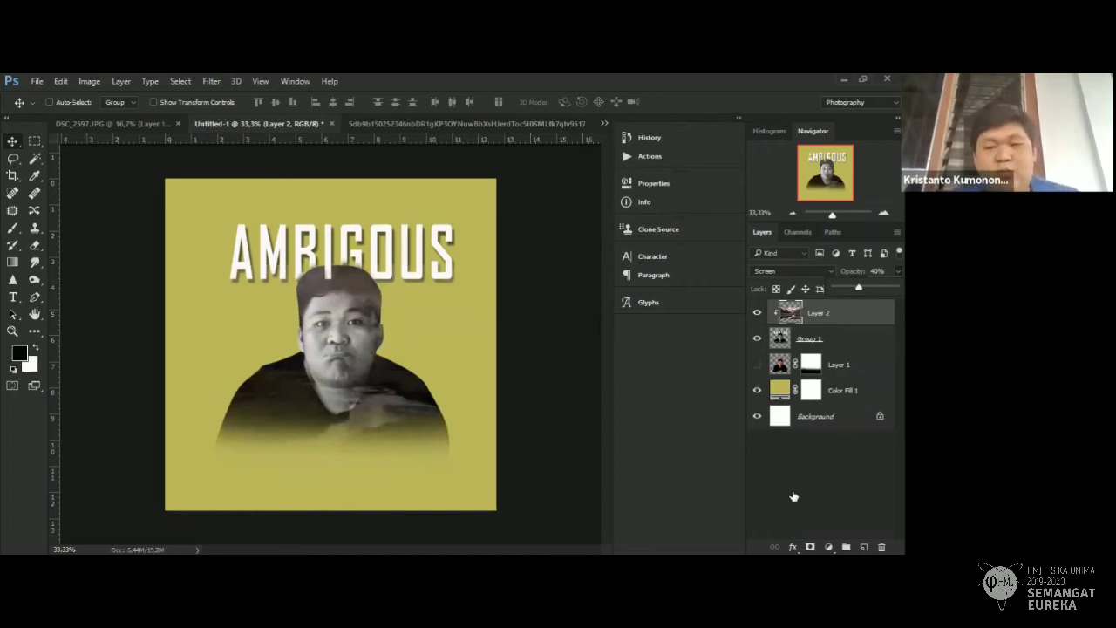
left_click(793, 497)
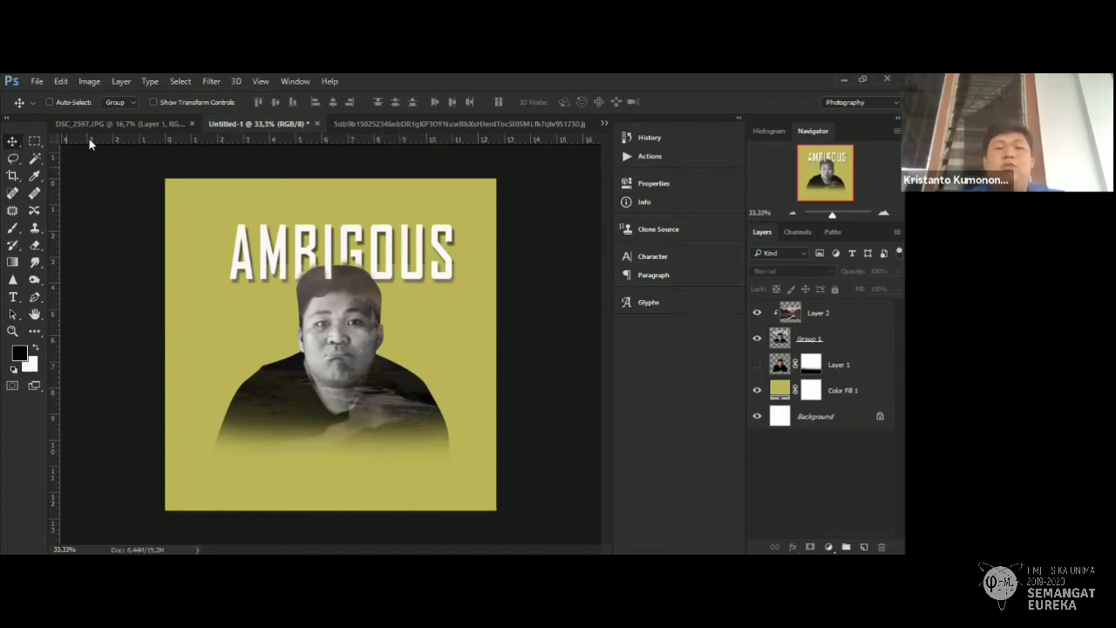
left_click(65, 179)
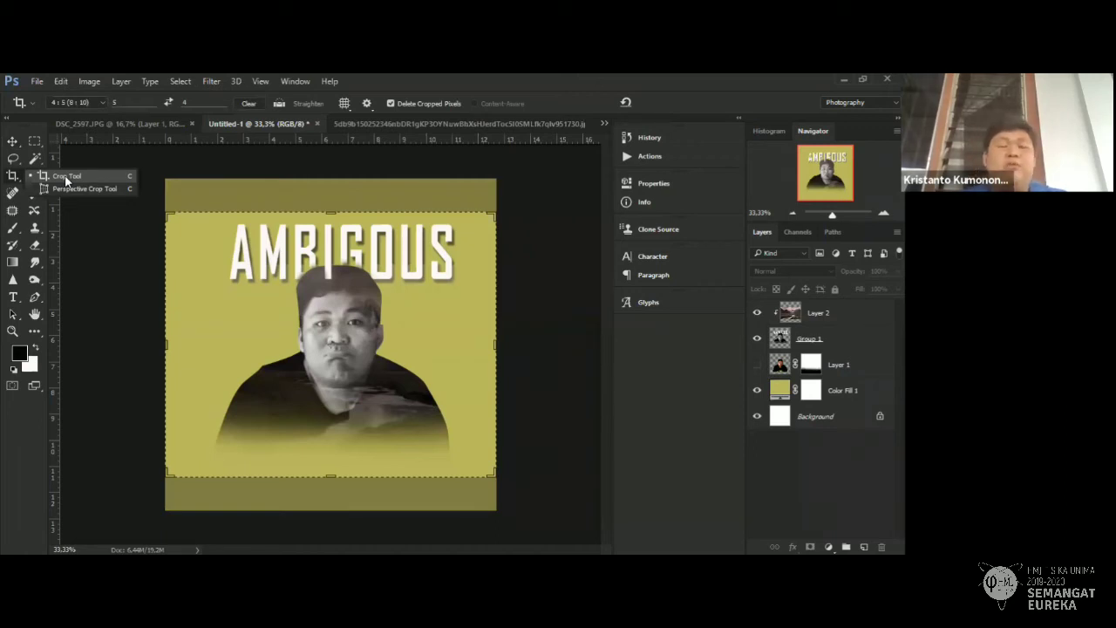
left_click(13, 231)
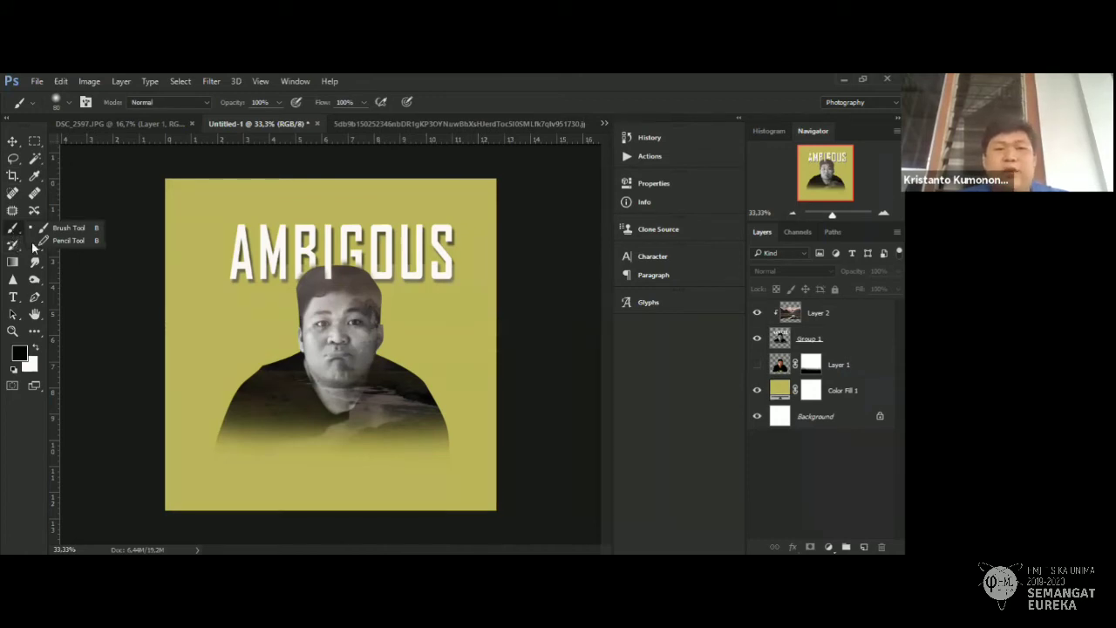
left_click(34, 247)
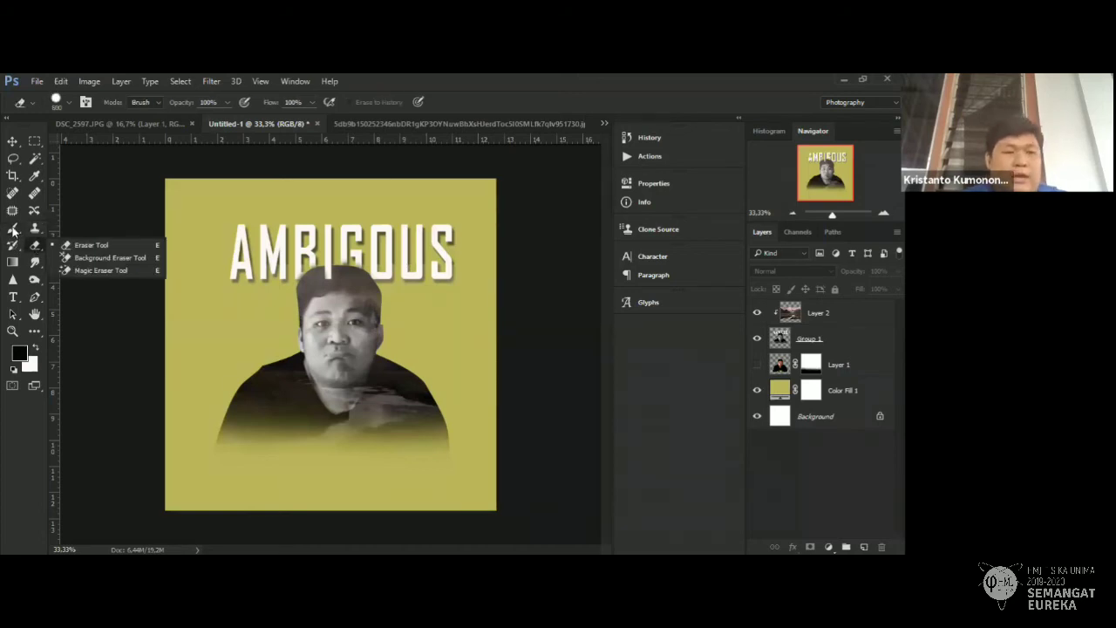
left_click(12, 229)
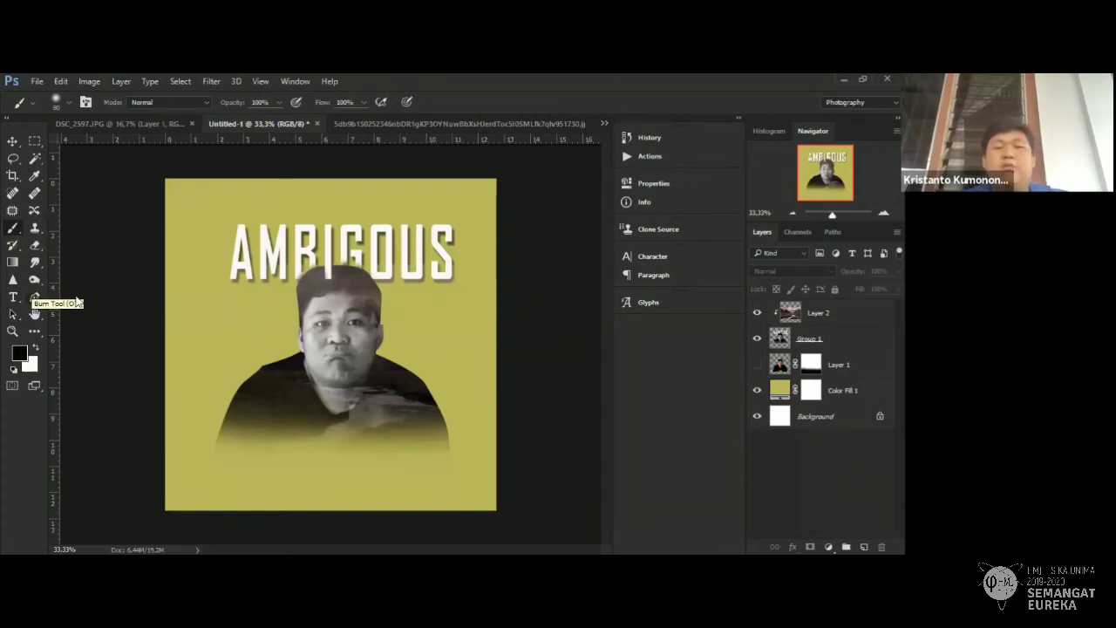
left_click(35, 297)
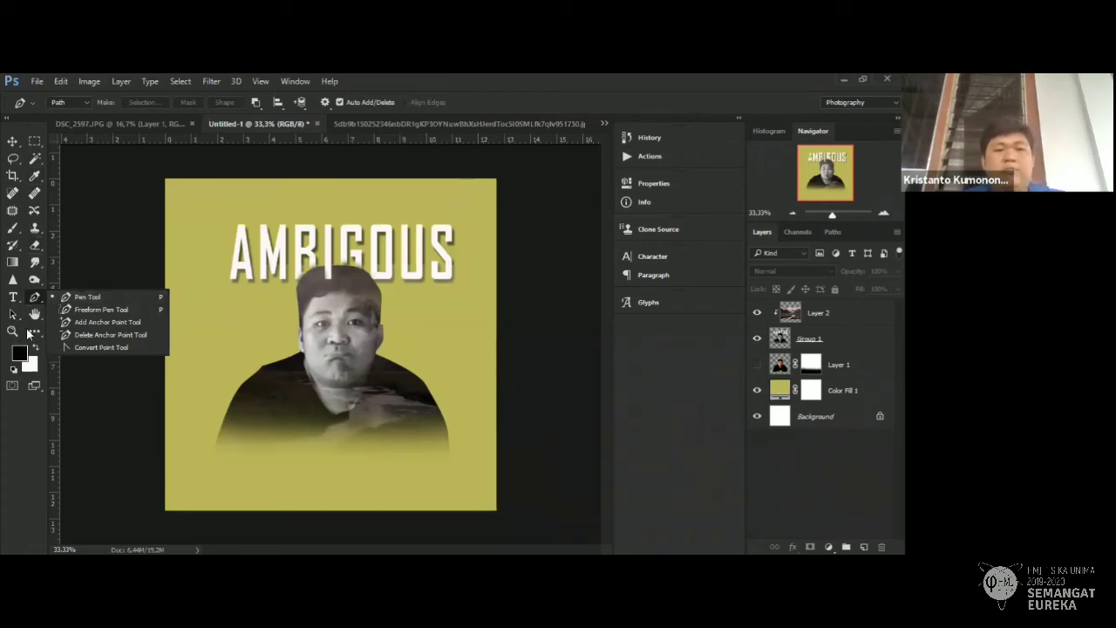
key("z")
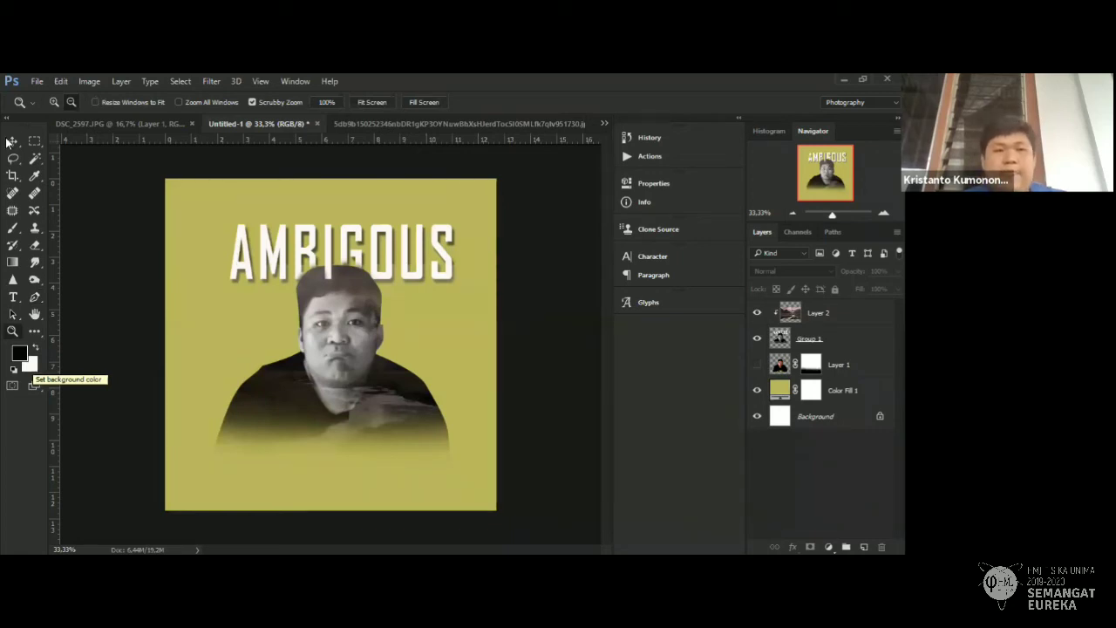
key("v")
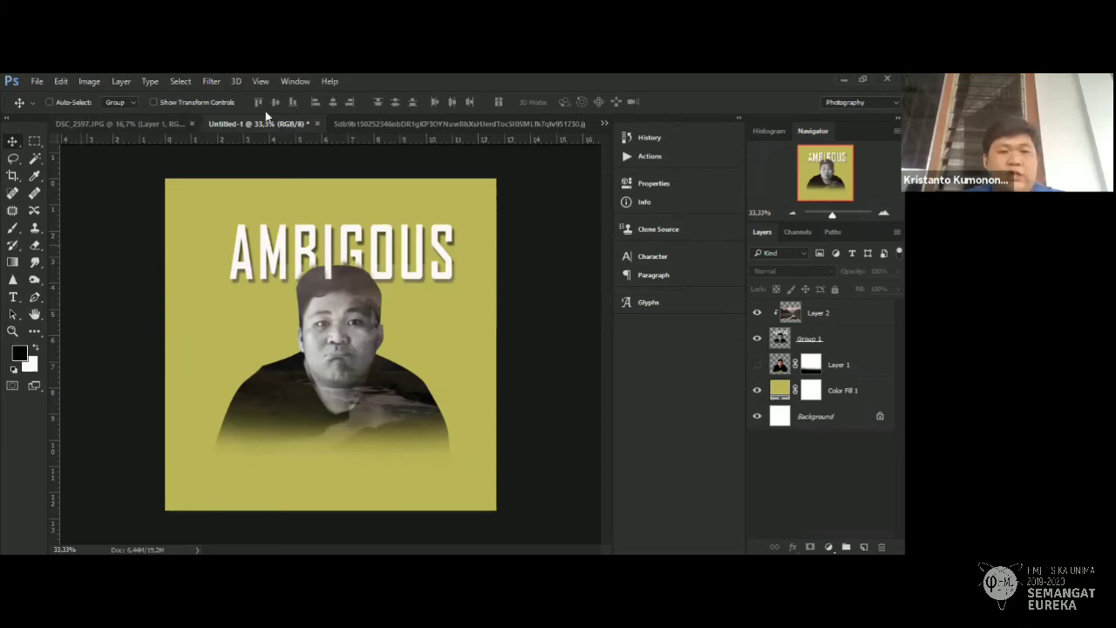
key("p")
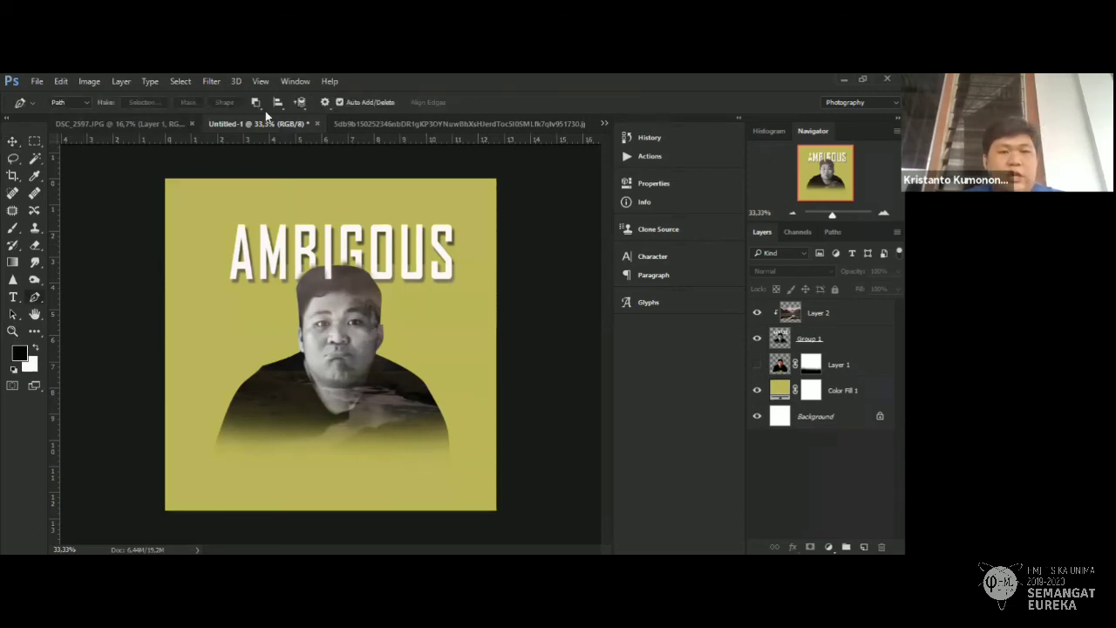
left_click(15, 229)
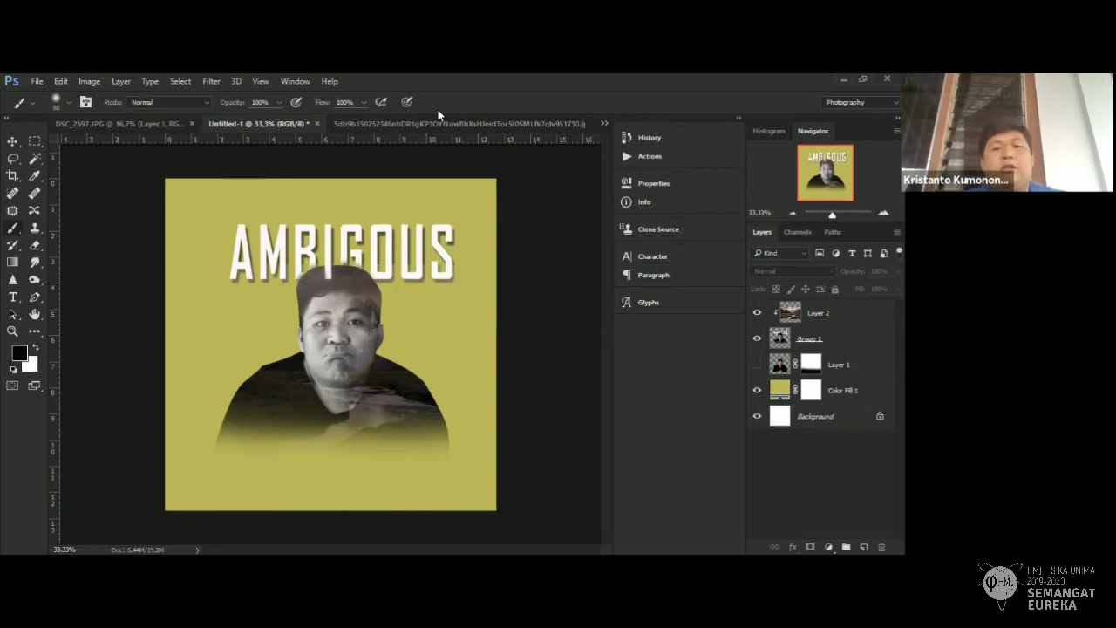
left_click(14, 298)
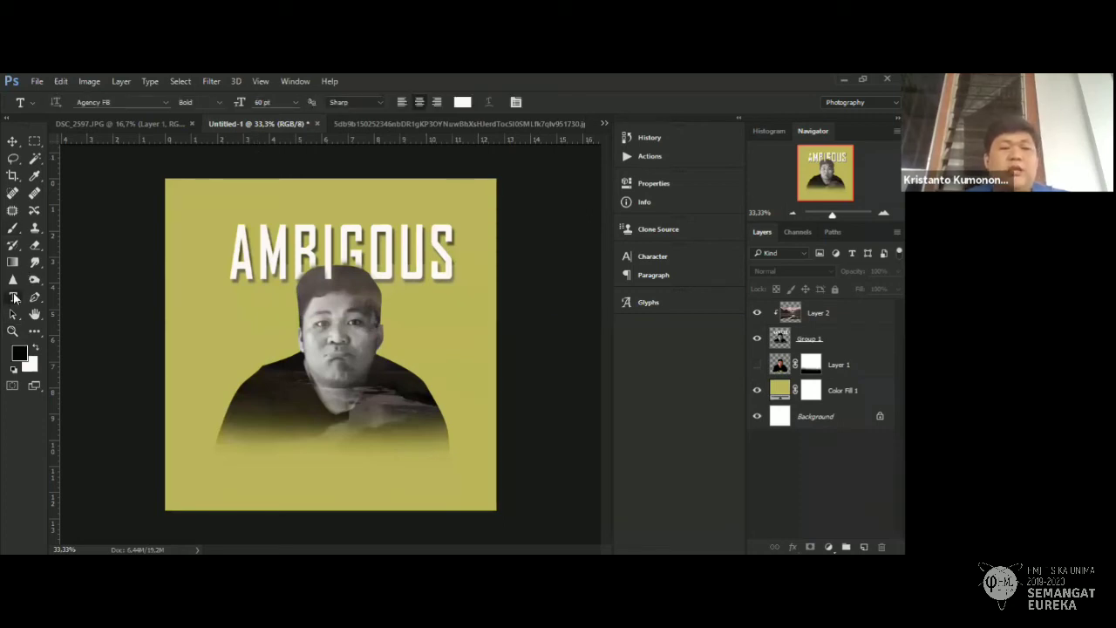
left_click_drag(14, 299, 74, 300)
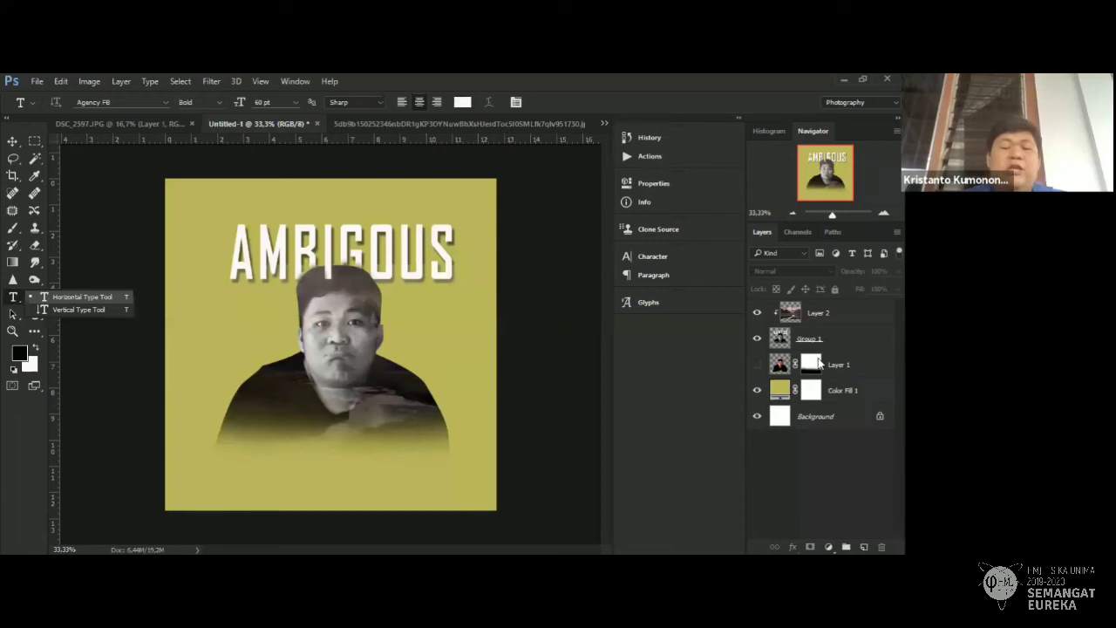
left_click(836, 393)
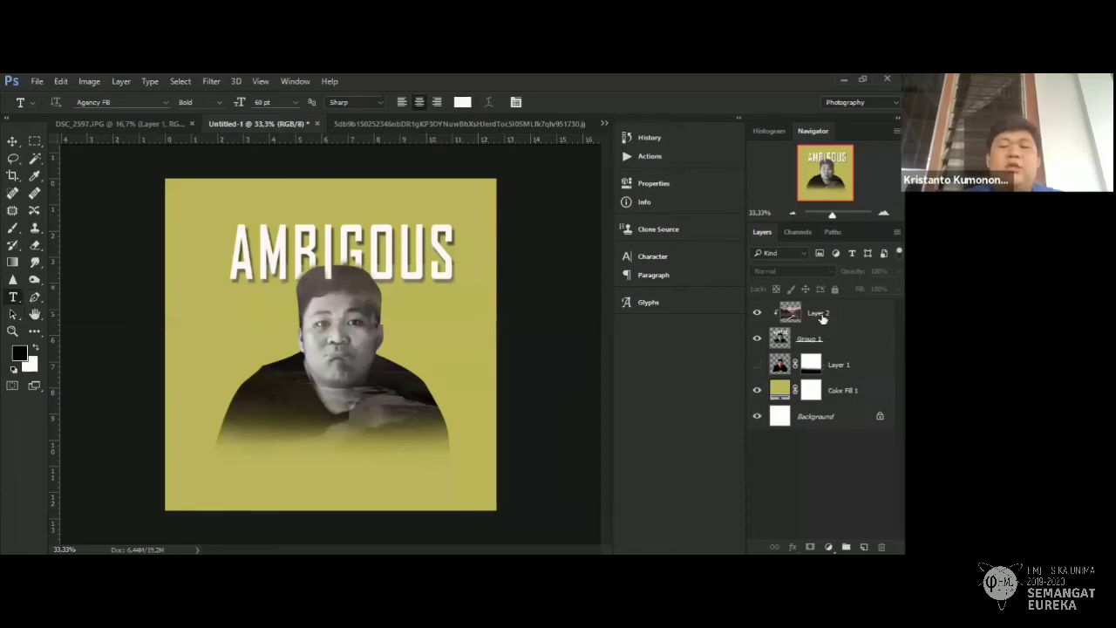
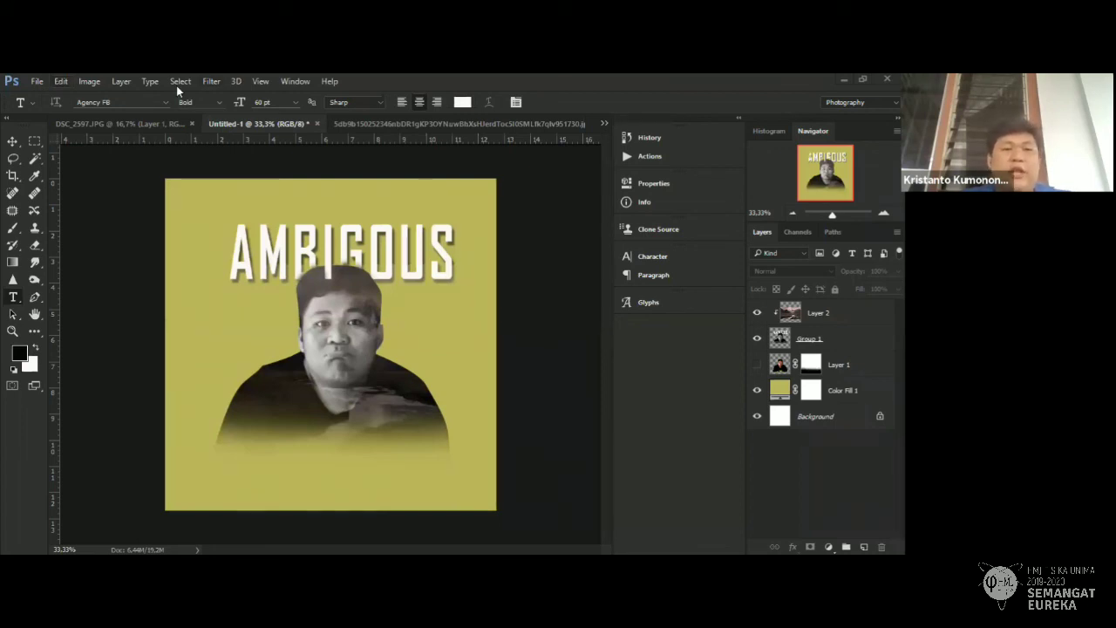
left_click(211, 81)
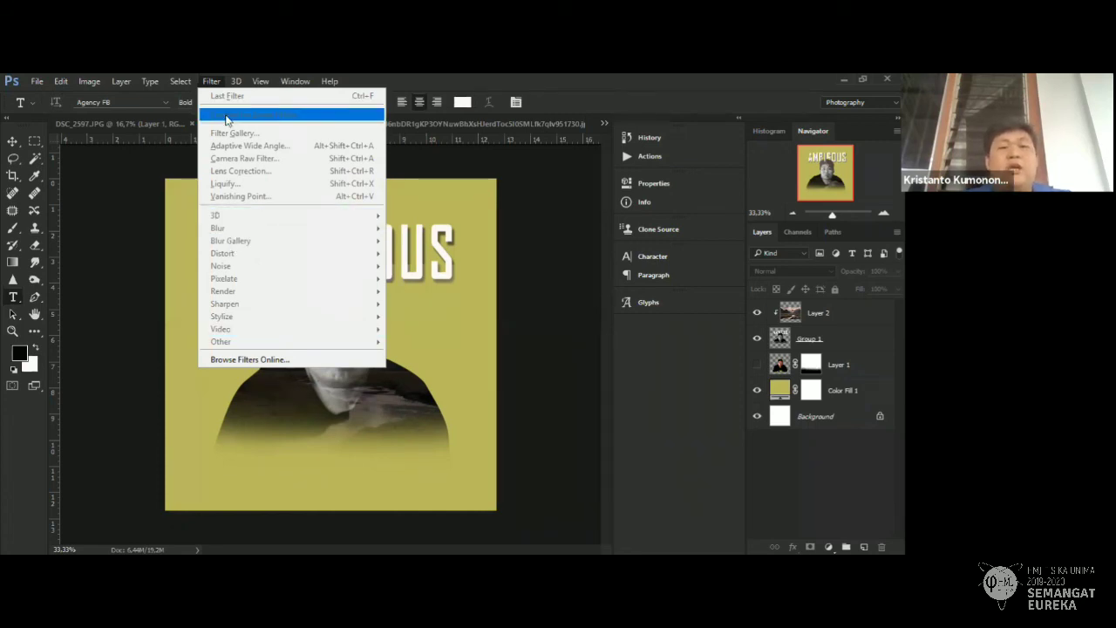
mouse_move(236, 81)
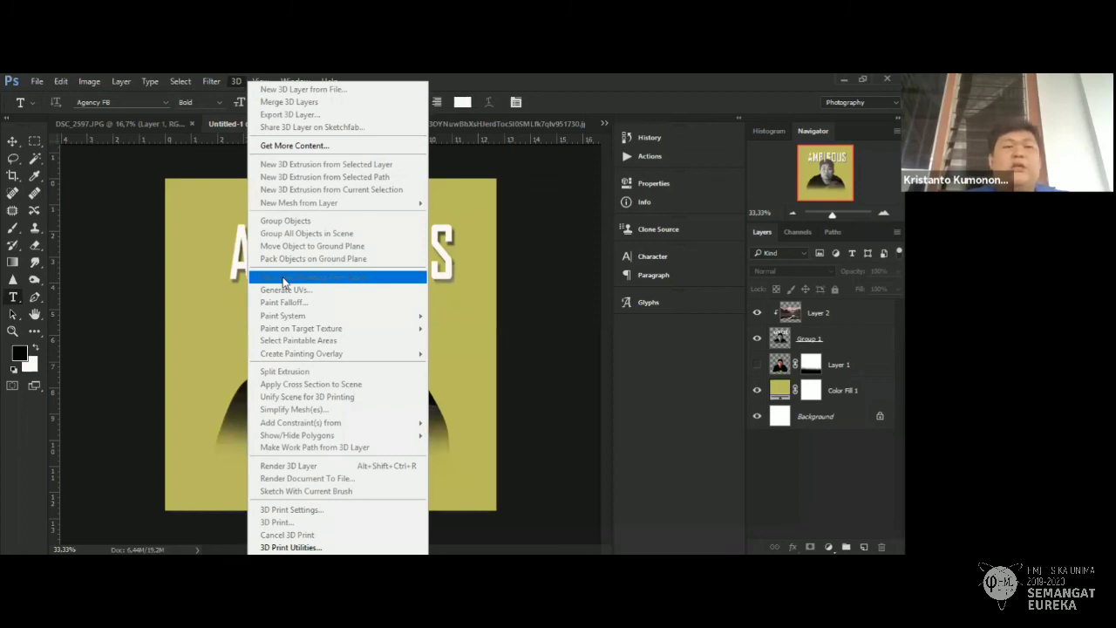
left_click(60, 81)
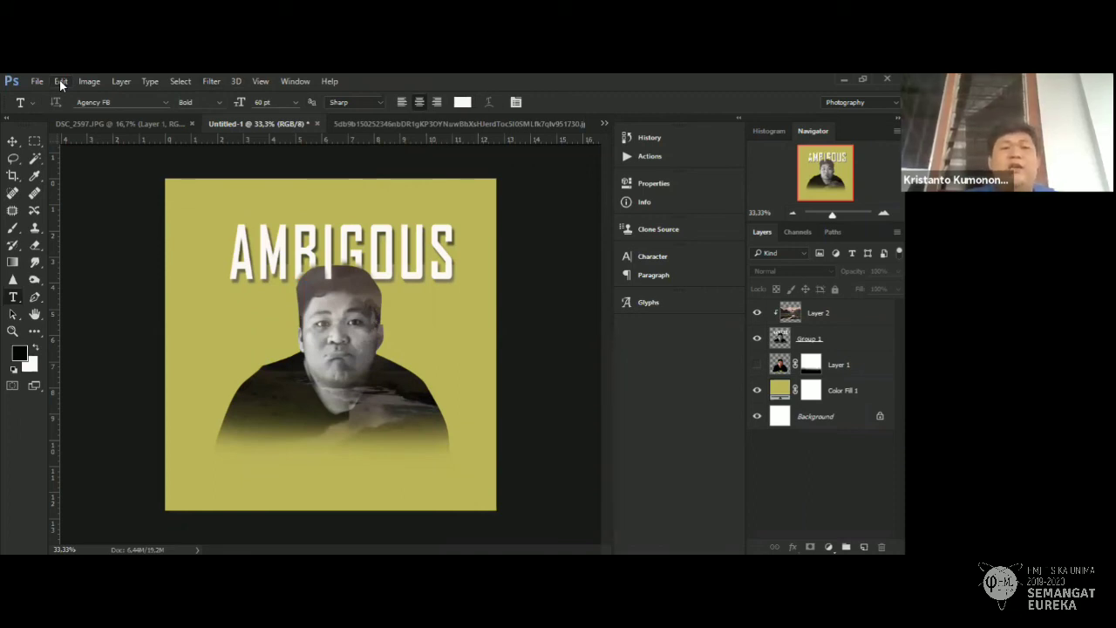
key("alt+t")
key("Escape")
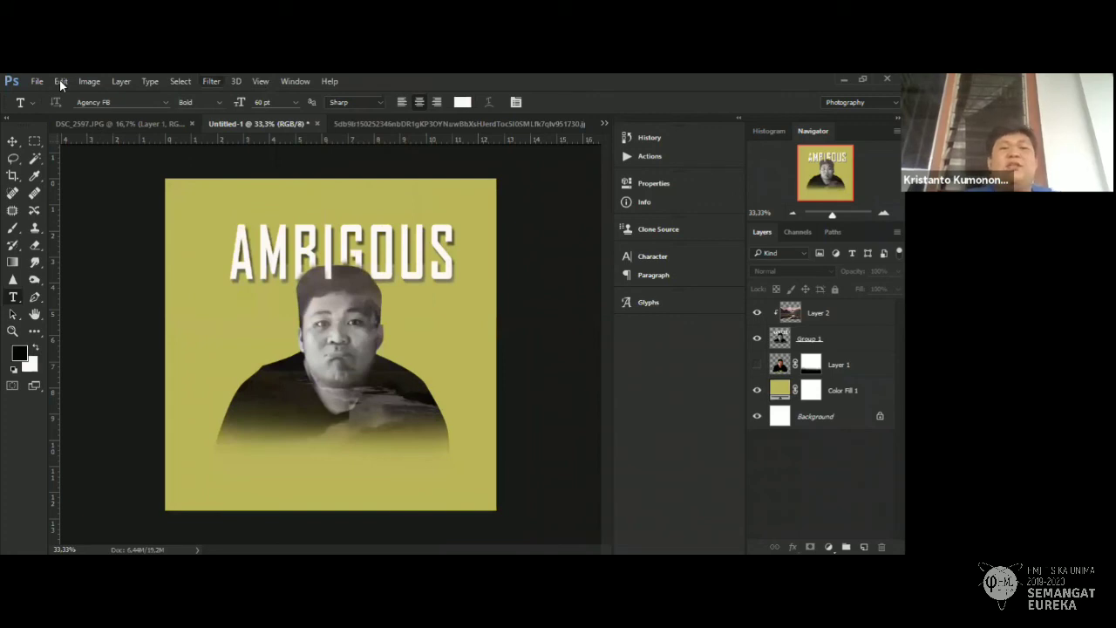